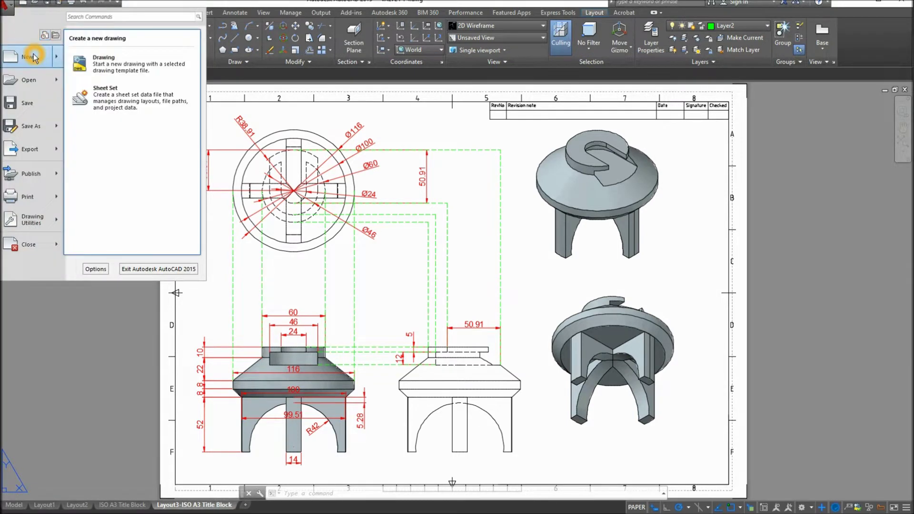
# Step: Create a new drawing from the acadiso3D template
pyautogui.click(33, 57)
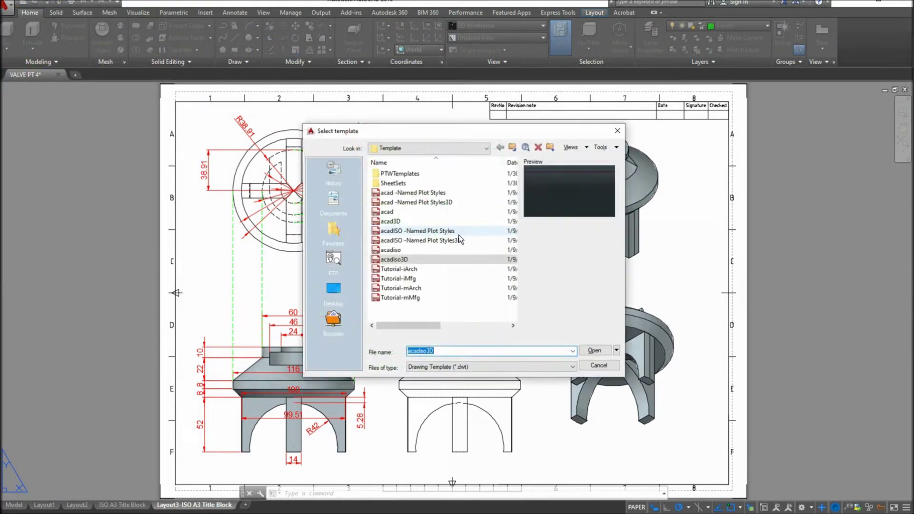
pyautogui.click(421, 264)
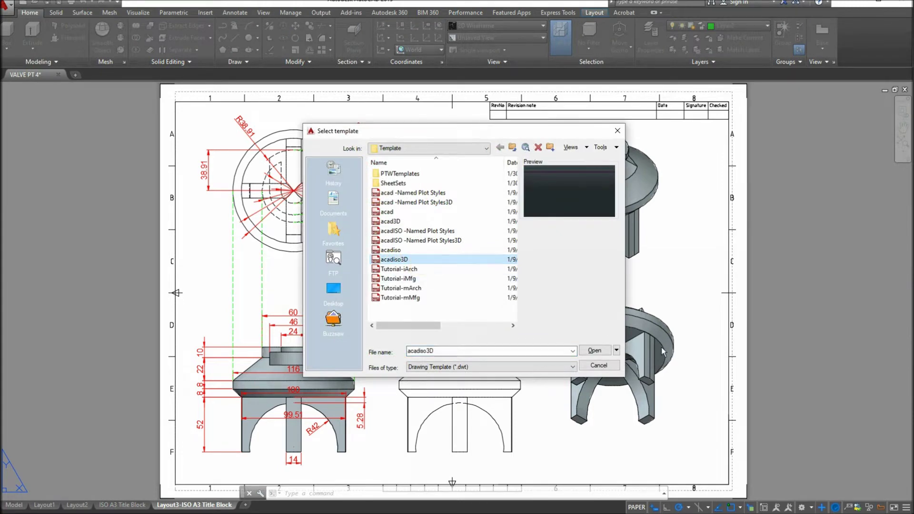
pyautogui.click(596, 351)
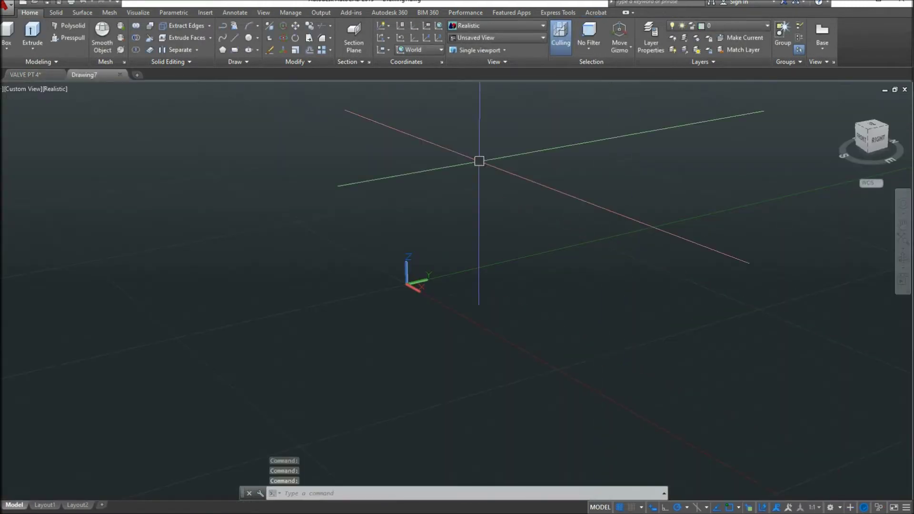
# Step: Tile the two open drawings vertically, with VALVE PT 4 beside the new drawing as its left-hand neighbour
pyautogui.click(267, 12)
pyautogui.click(365, 39)
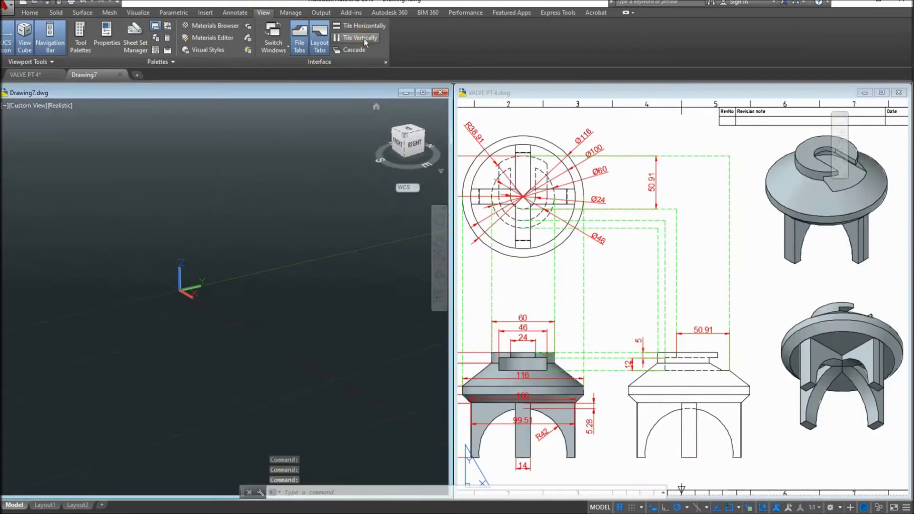
pyautogui.click(522, 97)
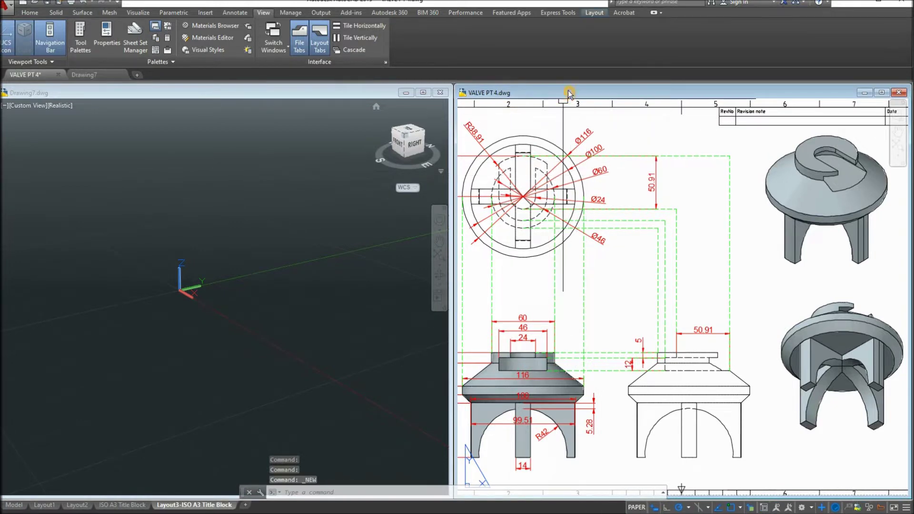
pyautogui.click(373, 41)
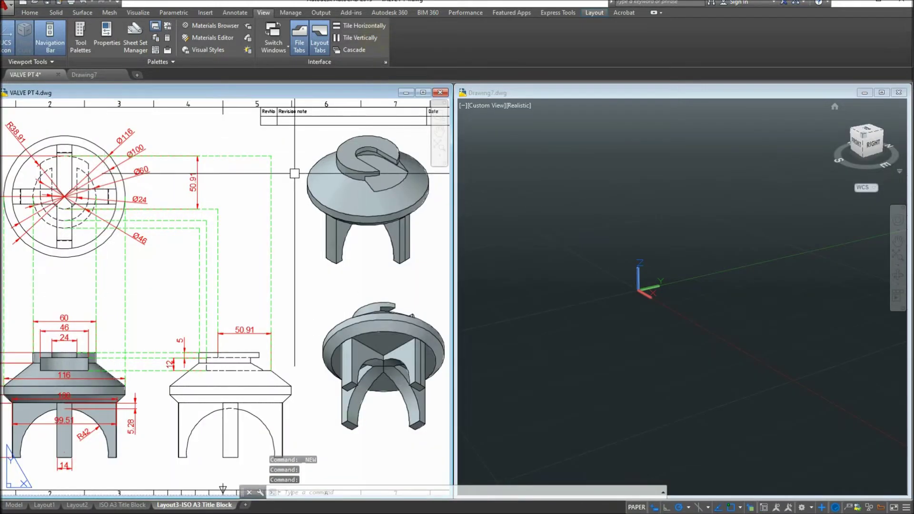
# Step: Narrow the VALVE PT 4 window and widen the new drawing's window to fill the freed space
pyautogui.click(540, 247)
pyautogui.click(438, 226)
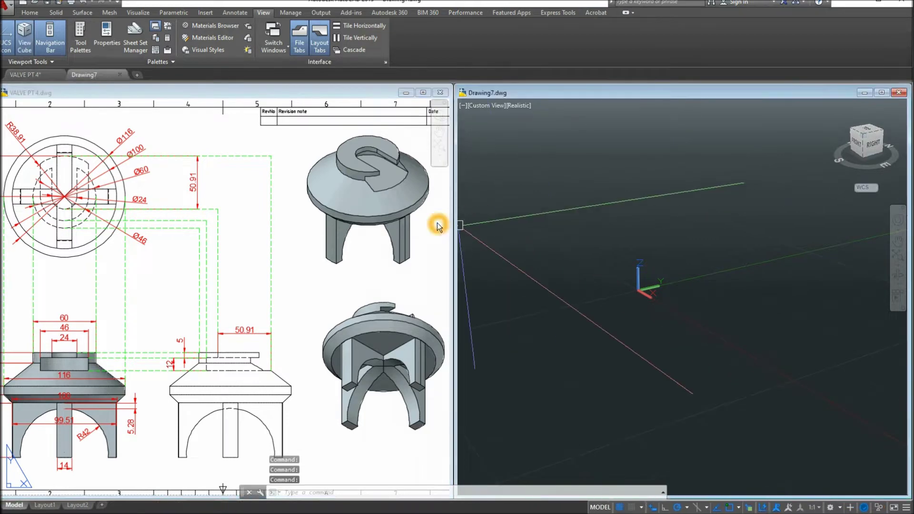
pyautogui.click(452, 223)
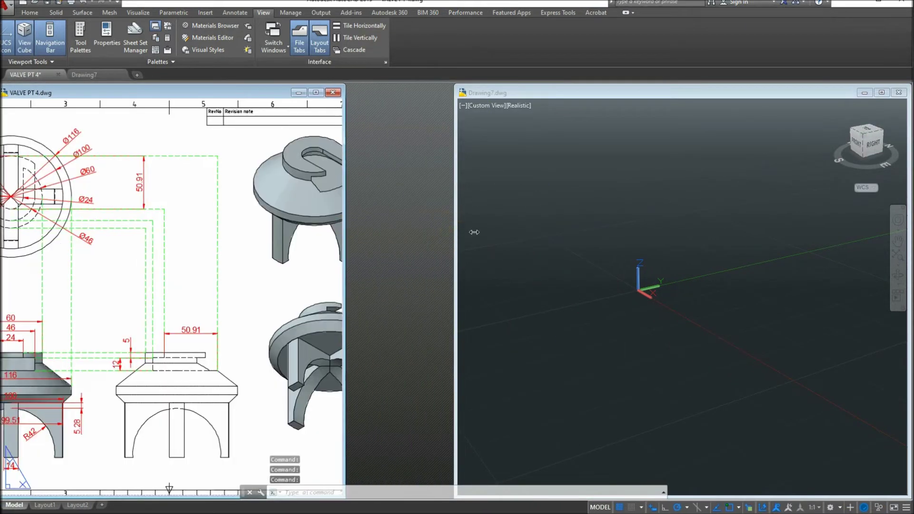
pyautogui.click(452, 229)
pyautogui.moveTo(452, 231); pyautogui.dragTo(348, 232)
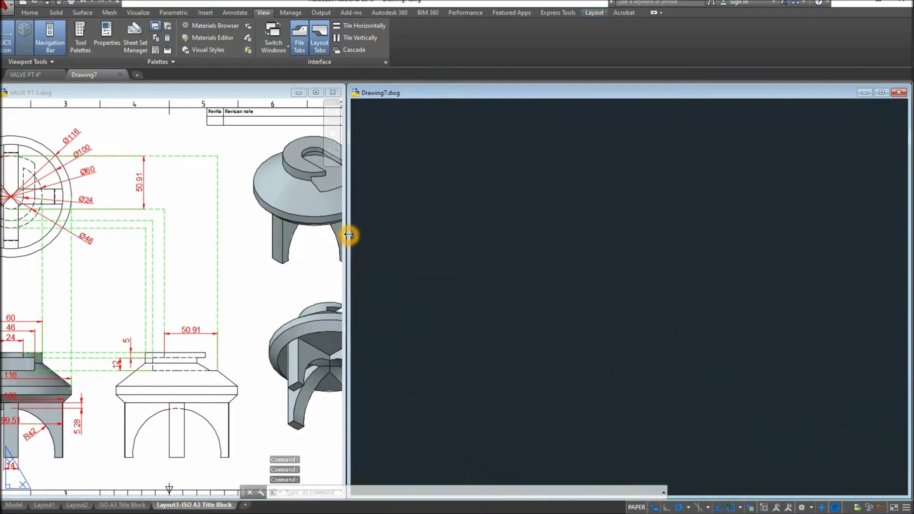
# Step: Switch the new drawing's 3D view to parallel projection
pyautogui.click(895, 187)
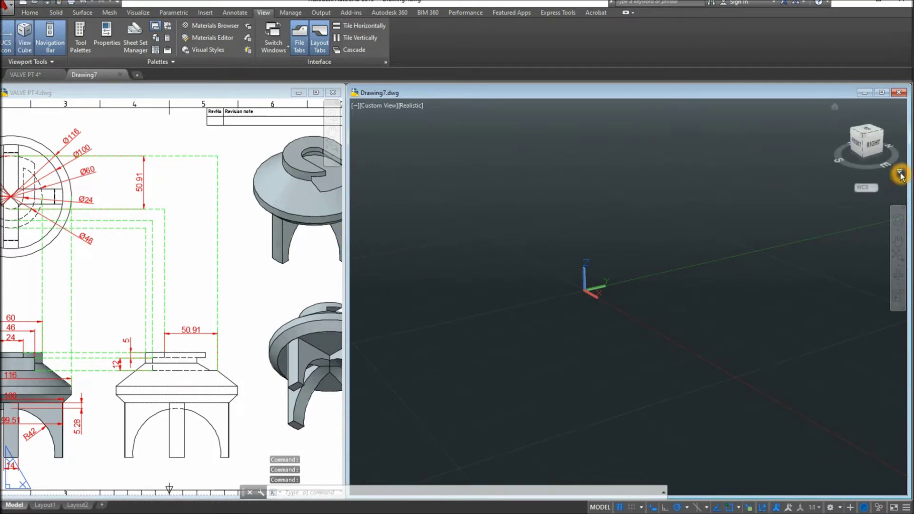
pyautogui.click(900, 174)
pyautogui.click(906, 205)
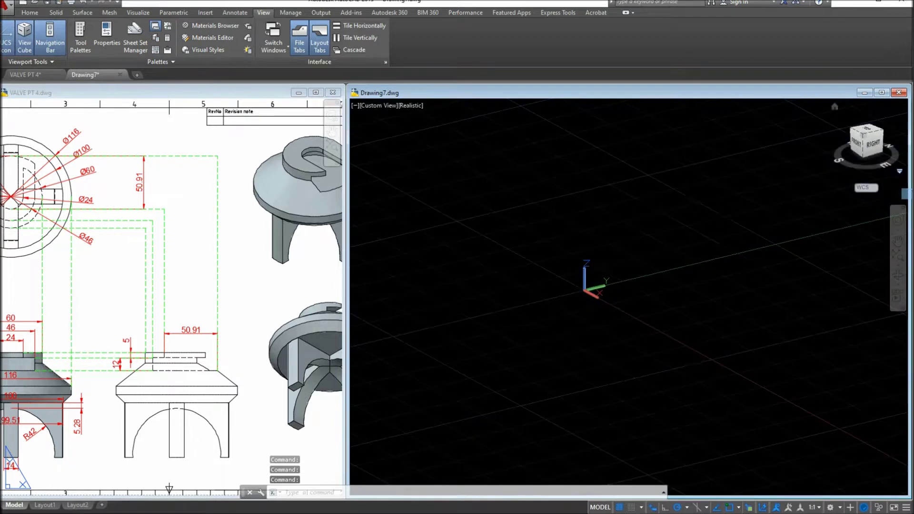
# Step: Examine the dimensioned front view in VALVE PT 4, especially the diameter of the valve's top disc
pyautogui.click(192, 280)
pyautogui.scroll(-2, 193, 280)
pyautogui.scroll(2, 160, 337)
pyautogui.click(160, 337)
pyautogui.scroll(2, 160, 336)
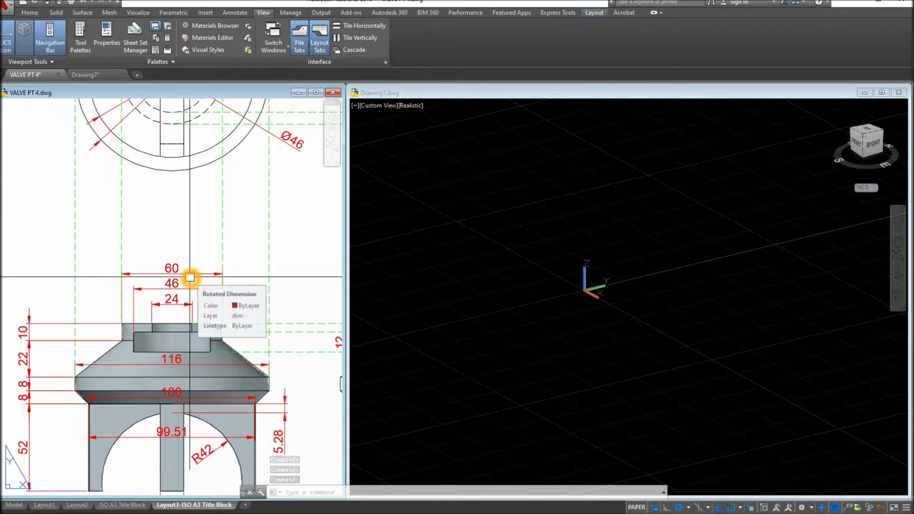
pyautogui.click(201, 277)
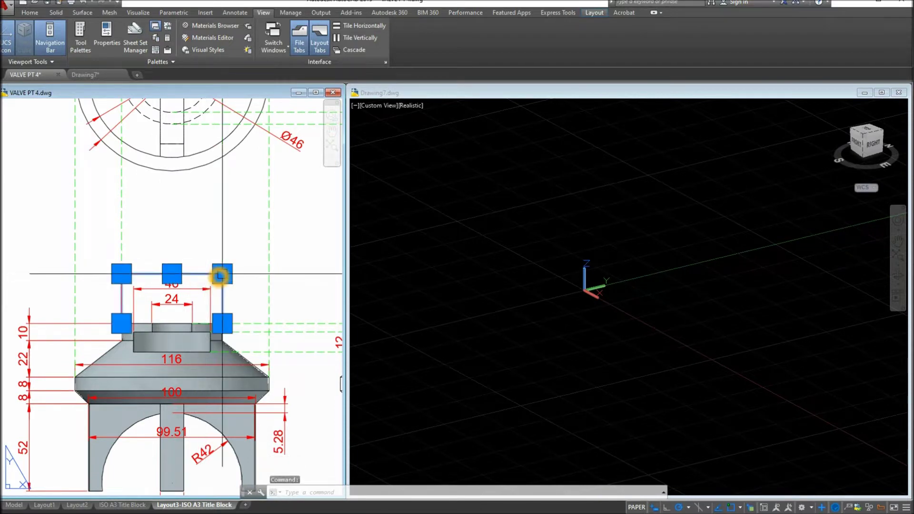
pyautogui.click(221, 273)
pyautogui.click(476, 273)
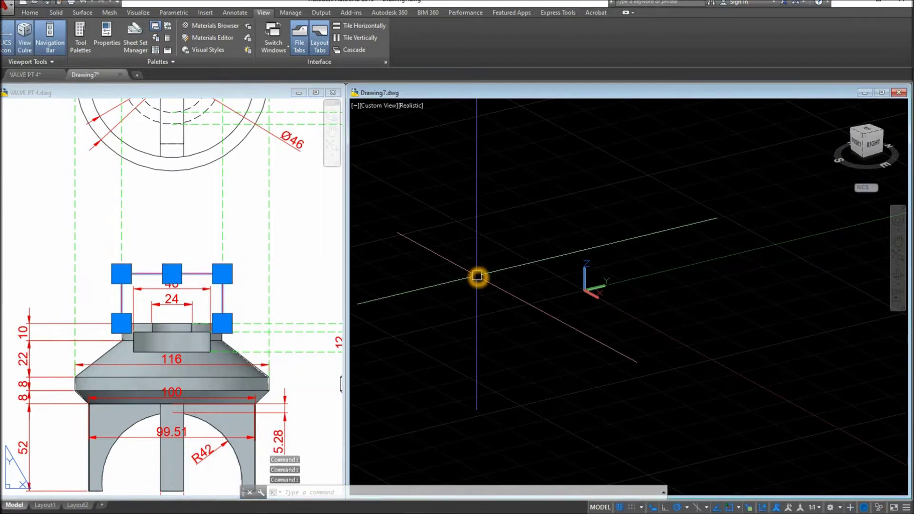
pyautogui.click(189, 246)
# Step: Draw a circle with a diameter of 60 in the new drawing for the valve's top disc
pyautogui.click(486, 283)
pyautogui.write('c')
pyautogui.press('Return')
pyautogui.moveTo(485, 284); pyautogui.dragTo(521, 267, button='middle')
pyautogui.click(521, 268)
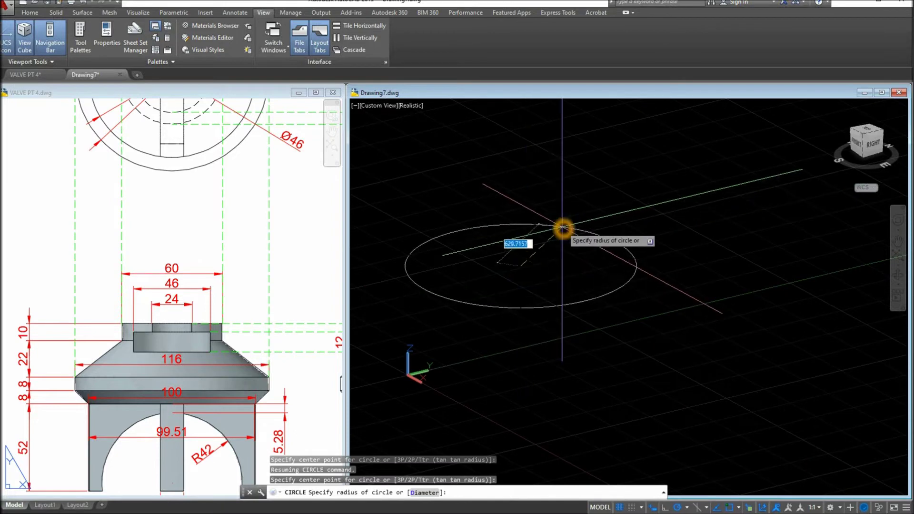
pyautogui.press('Return')
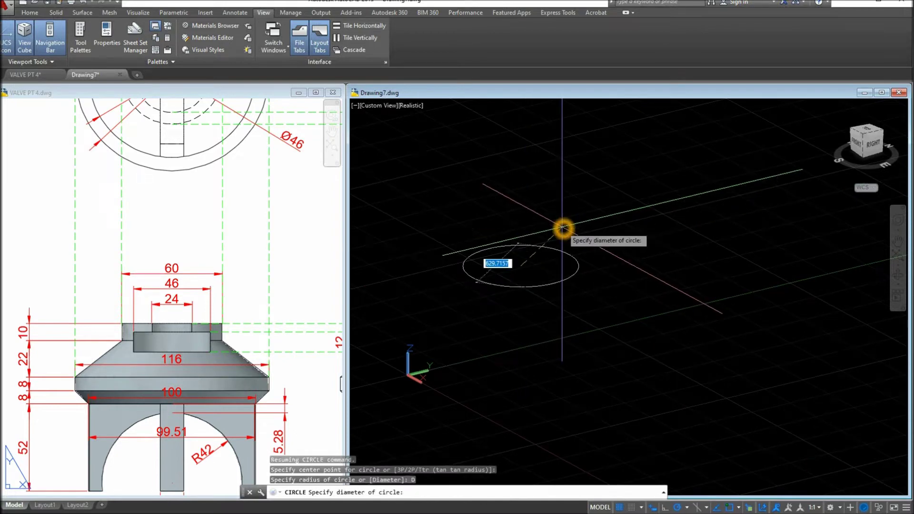
pyautogui.press('Return')
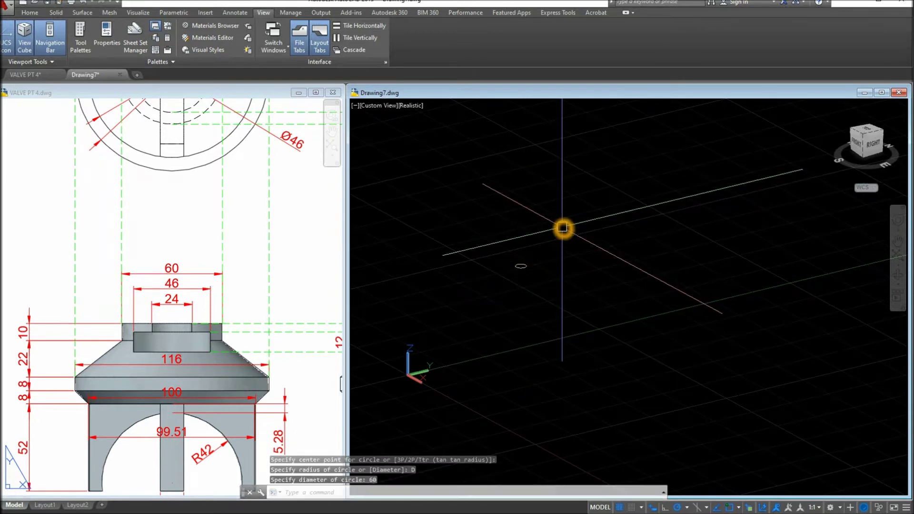
pyautogui.click(899, 257)
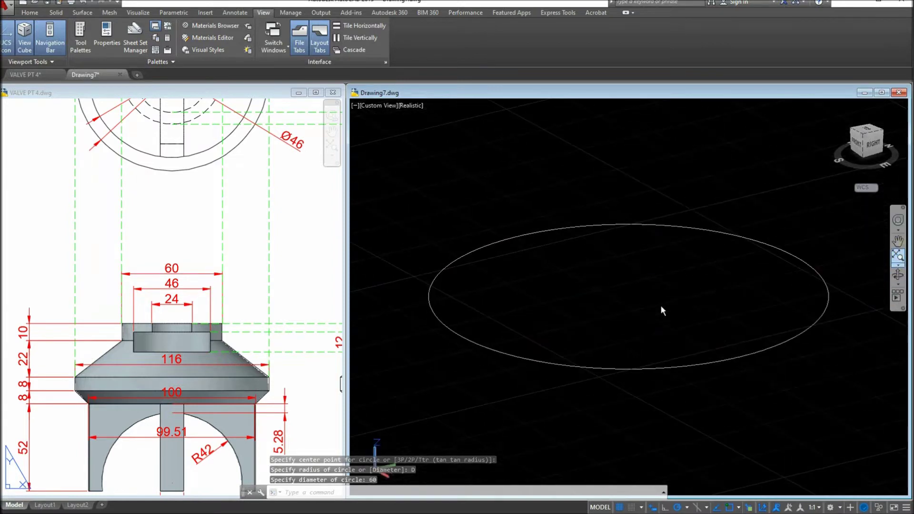
pyautogui.press('Escape')
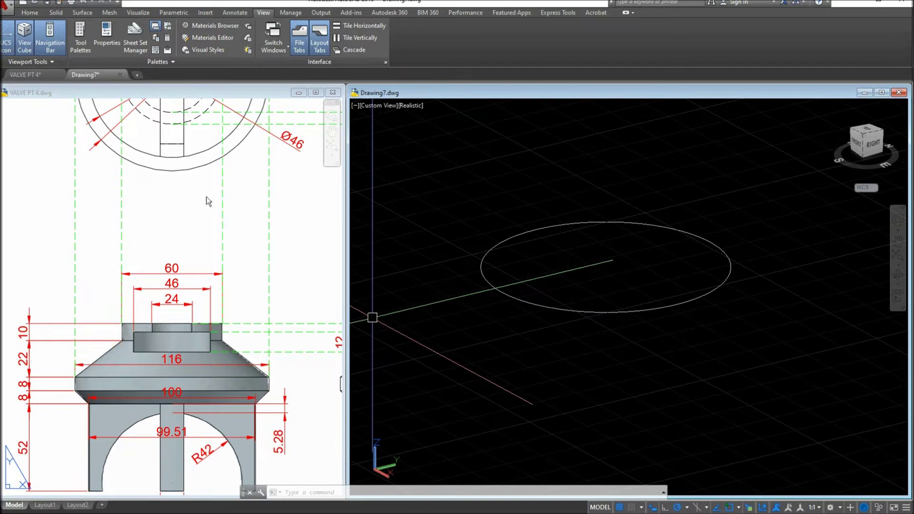
# Step: Extrude the circle downward by 10 to form a solid disc, and turn off the grid display
pyautogui.click(30, 13)
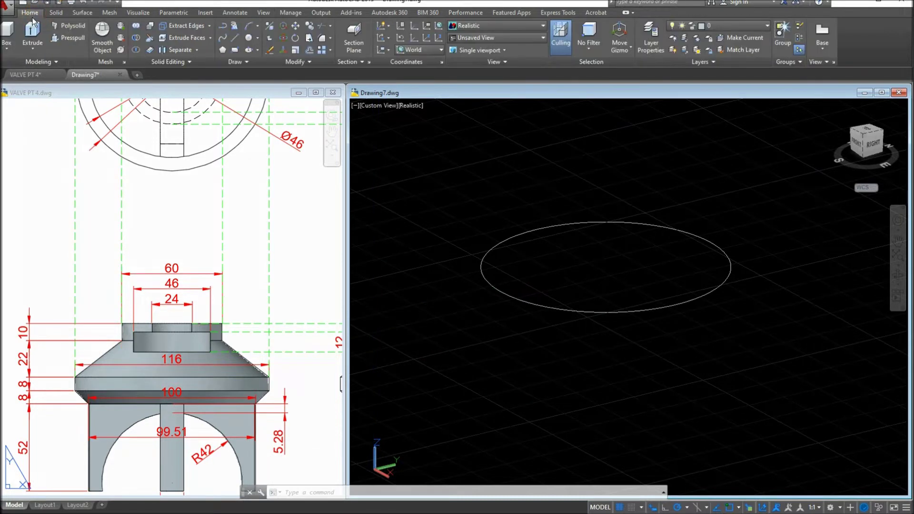
pyautogui.click(32, 30)
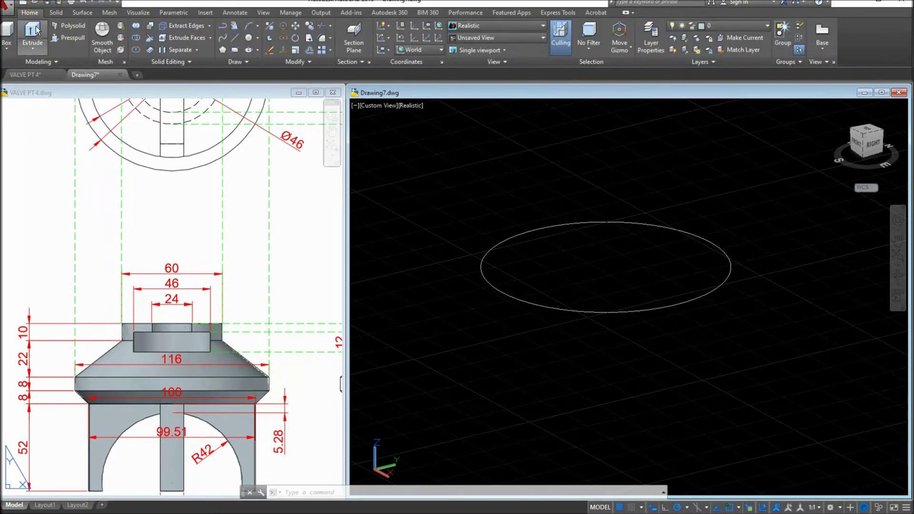
pyautogui.click(494, 284)
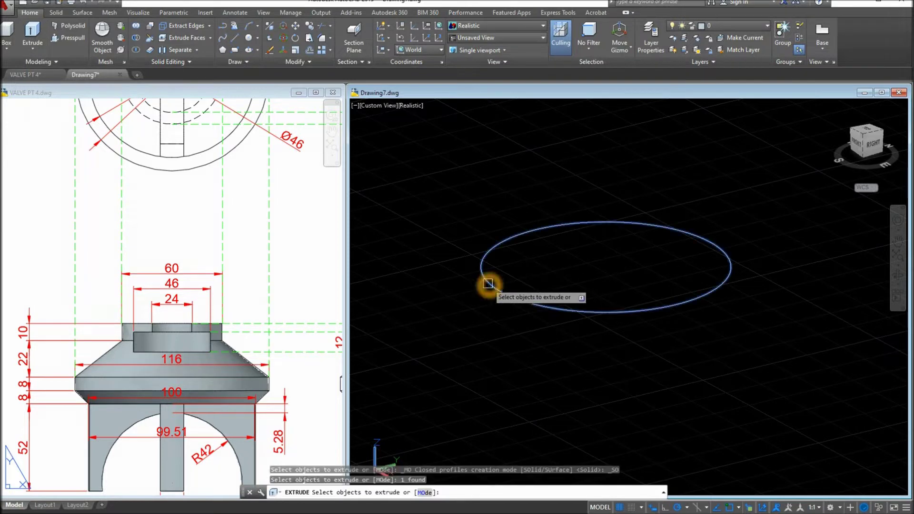
pyautogui.rightClick(448, 261)
pyautogui.click(468, 266)
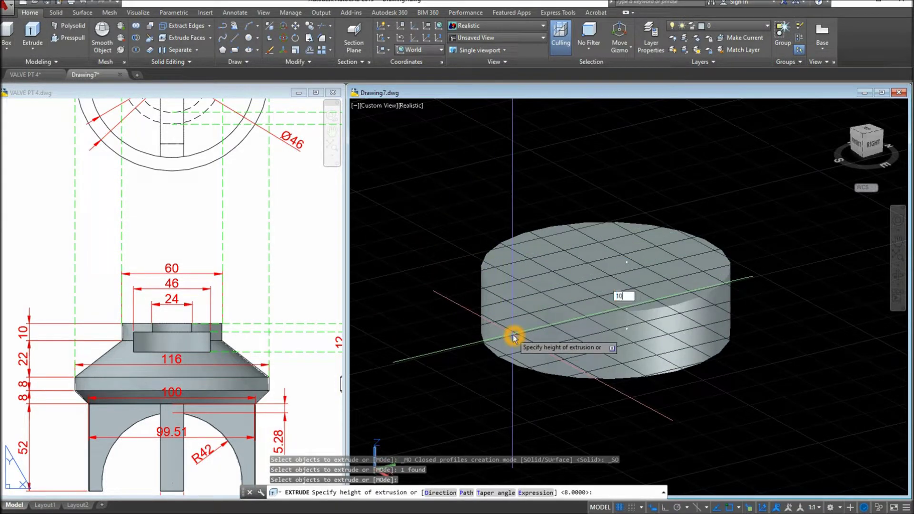
pyautogui.press('Return')
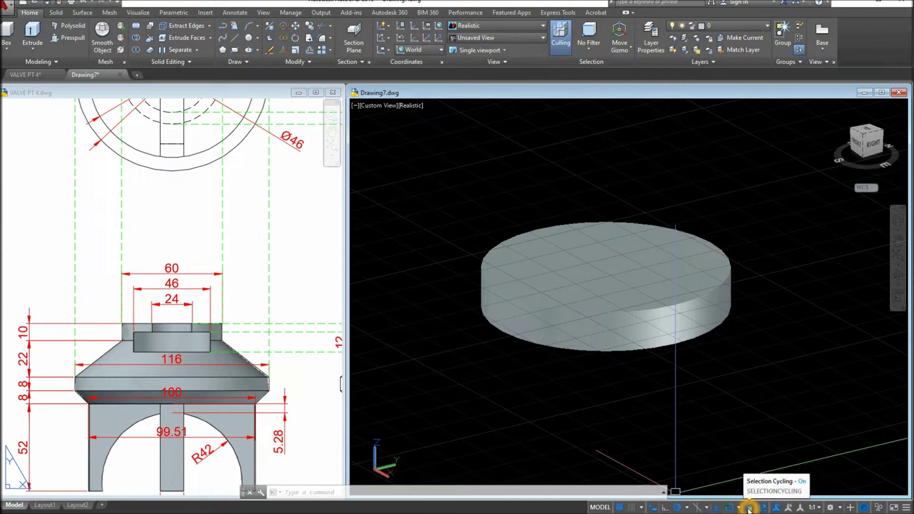
pyautogui.click(621, 508)
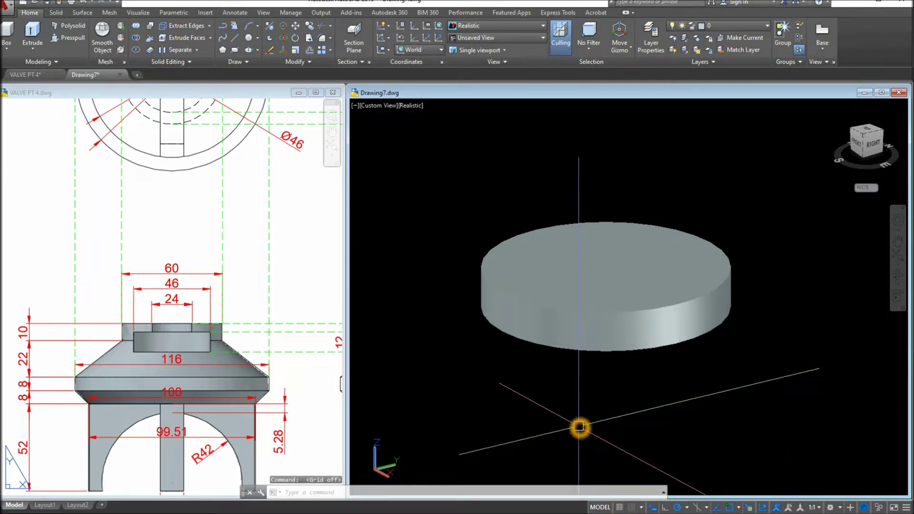
# Step: Start a solid cone centred on the disc's underside, with its base radius snapped to the disc's edge
pyautogui.keyDown('shift'); pyautogui.moveTo(579, 427); pyautogui.dragTo(608, 345, button='middle'); pyautogui.keyUp('shift')
pyautogui.click(261, 341)
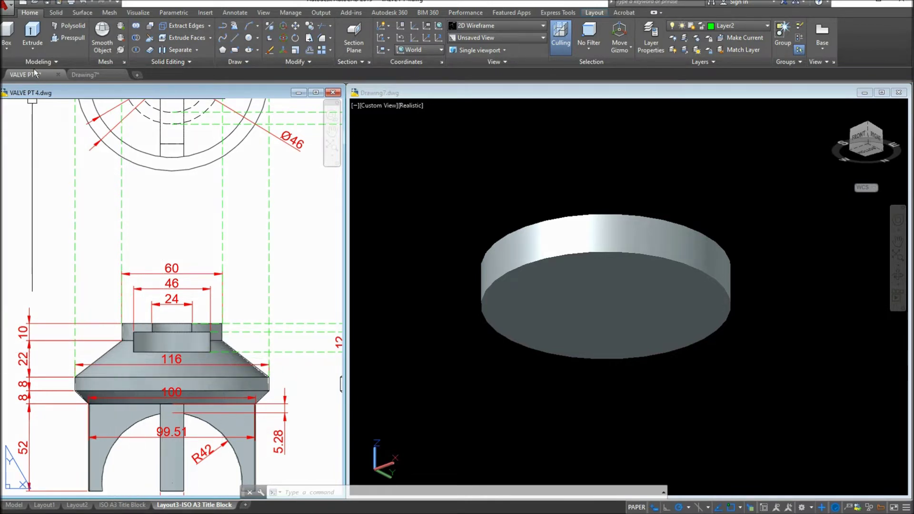
pyautogui.click(7, 49)
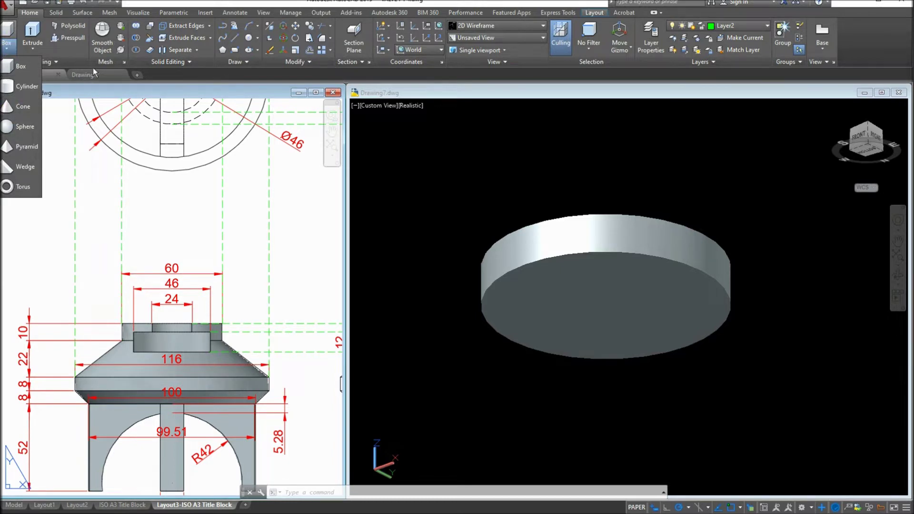
pyautogui.click(36, 59)
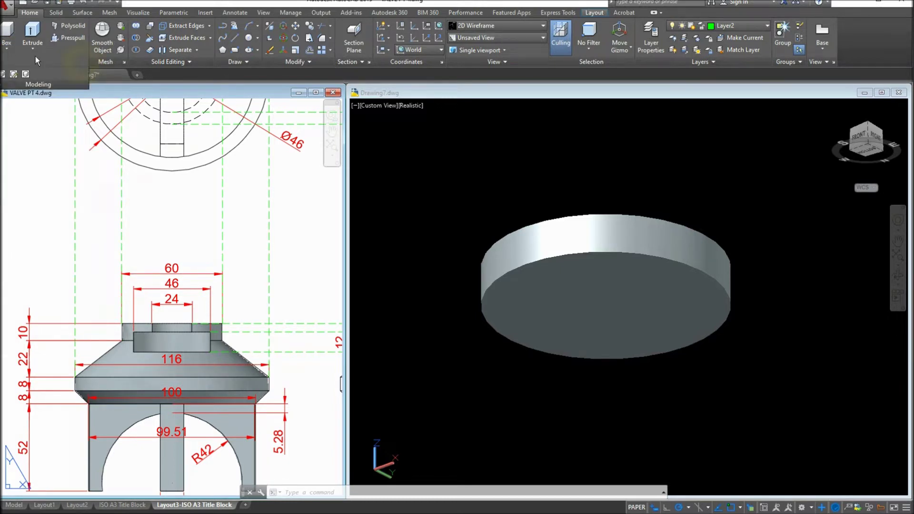
pyautogui.click(7, 49)
pyautogui.click(19, 109)
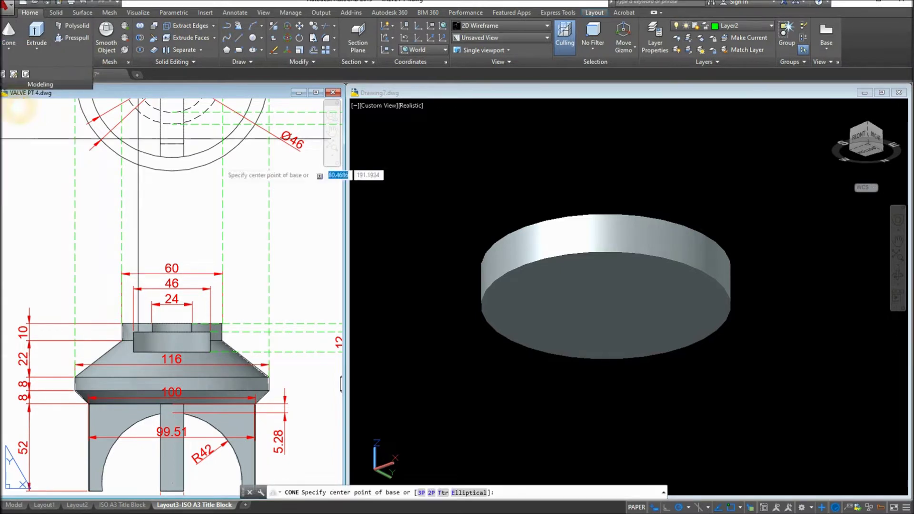
pyautogui.click(439, 302)
pyautogui.click(9, 31)
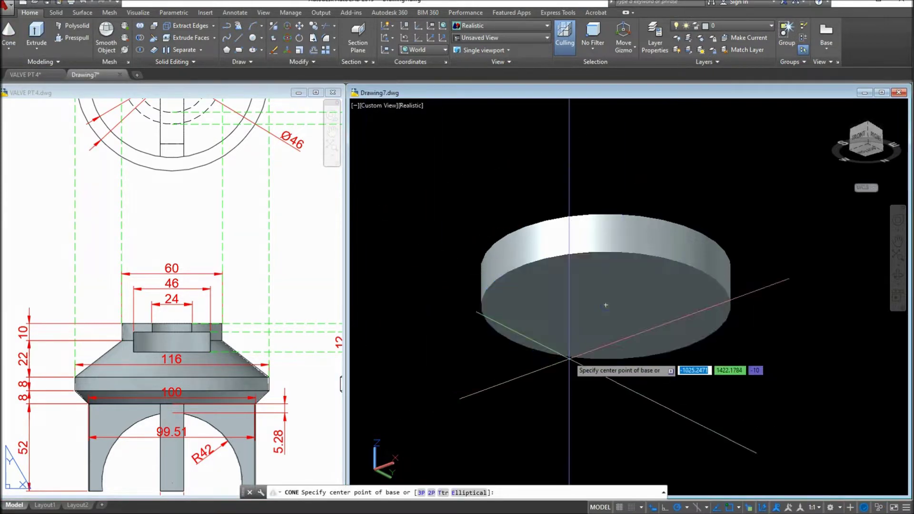
pyautogui.click(611, 308)
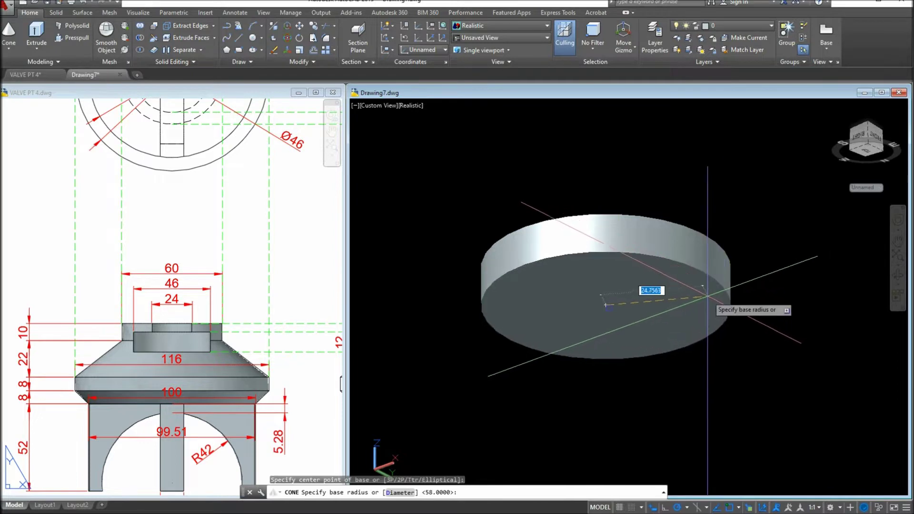
pyautogui.click(711, 281)
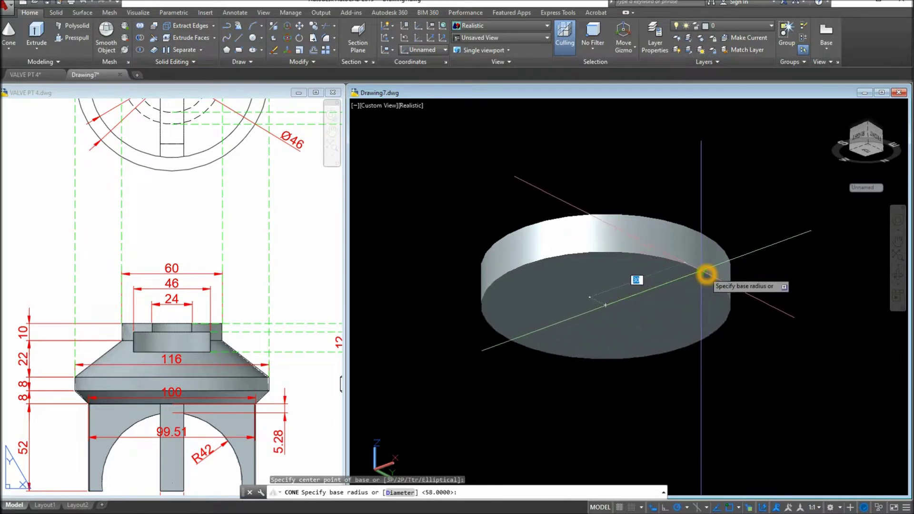
pyautogui.click(706, 274)
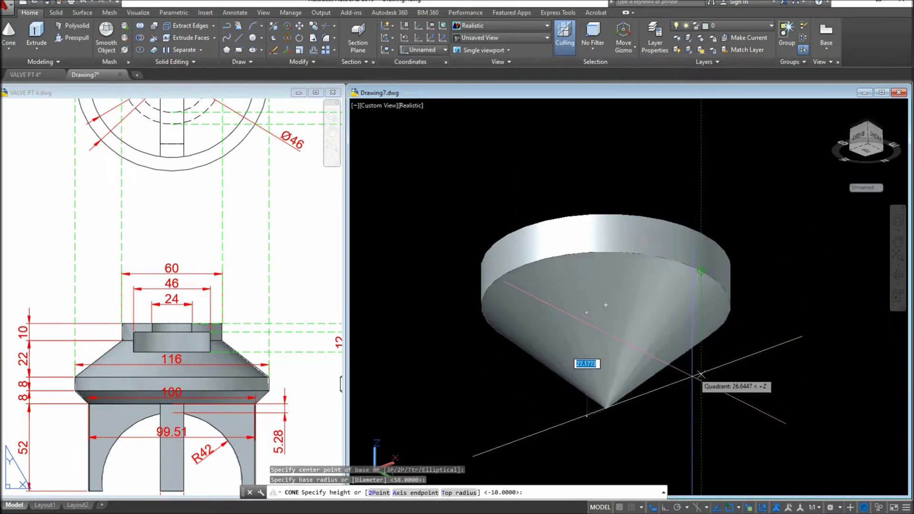
# Step: Finish the cone beneath the disc as a frustum with a top radius of 58 and a height of 22 downward
pyautogui.rightClick(692, 377)
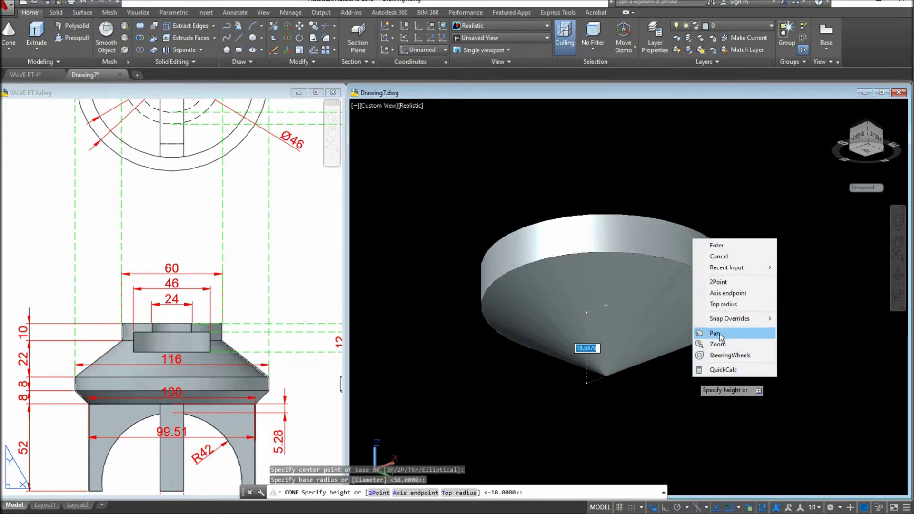
pyautogui.click(722, 304)
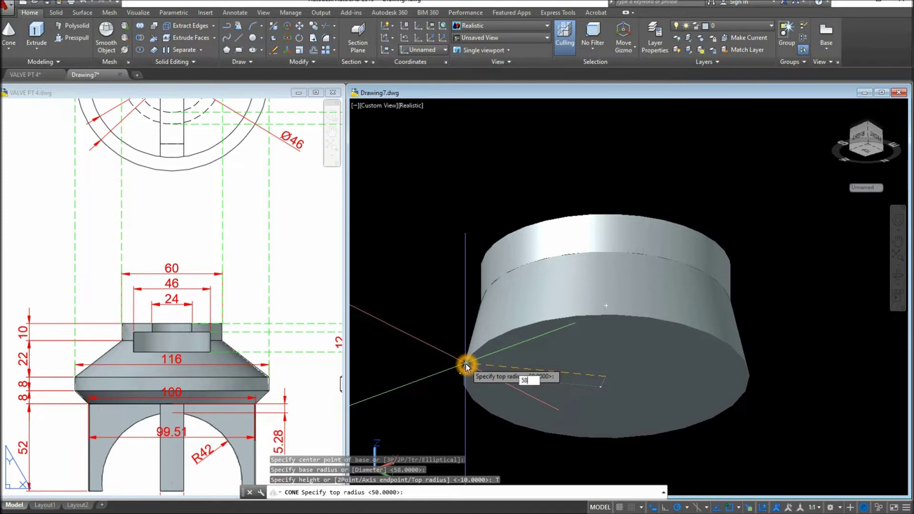
pyautogui.write('58')
pyautogui.press('Return')
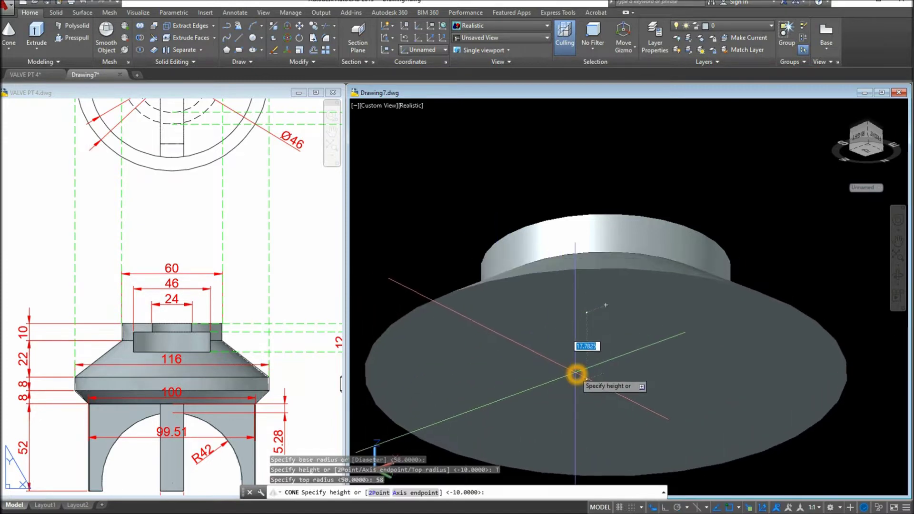
pyautogui.keyDown('shift'); pyautogui.moveTo(578, 370); pyautogui.dragTo(580, 397, button='middle'); pyautogui.keyUp('shift')
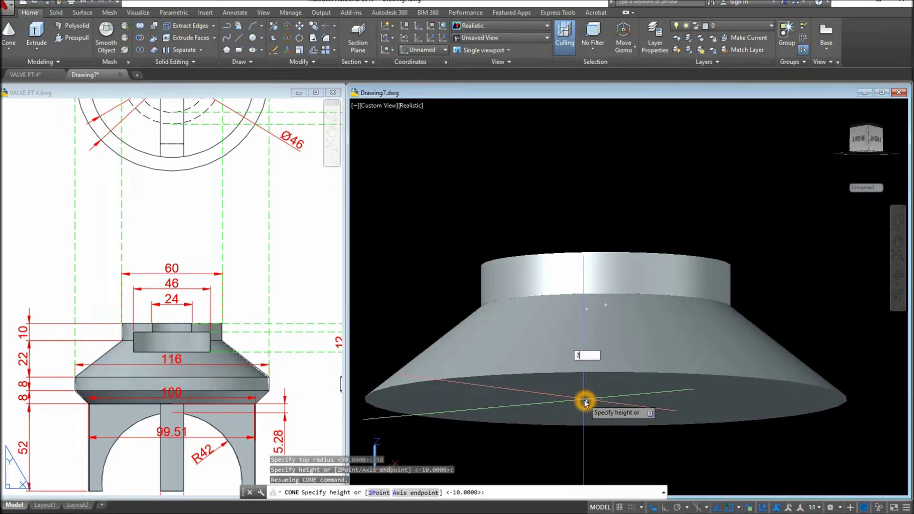
pyautogui.press('Return')
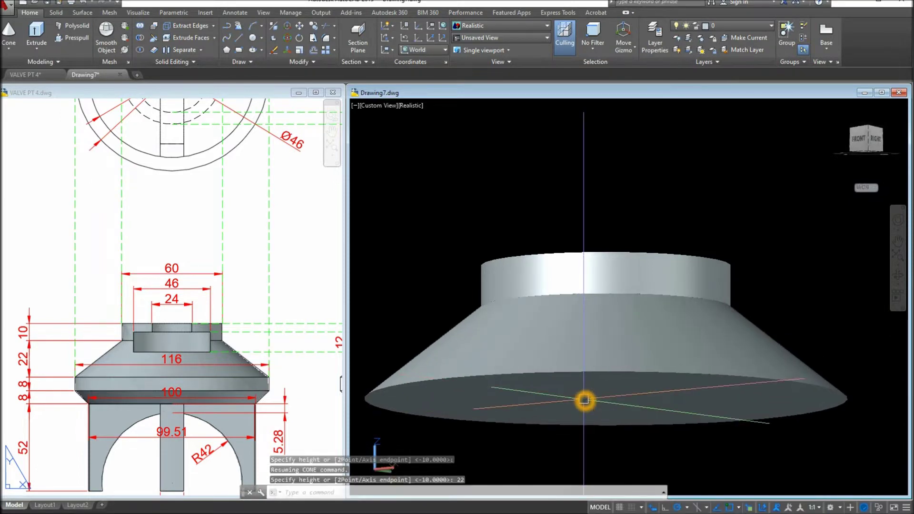
pyautogui.click(36, 377)
pyautogui.click(24, 346)
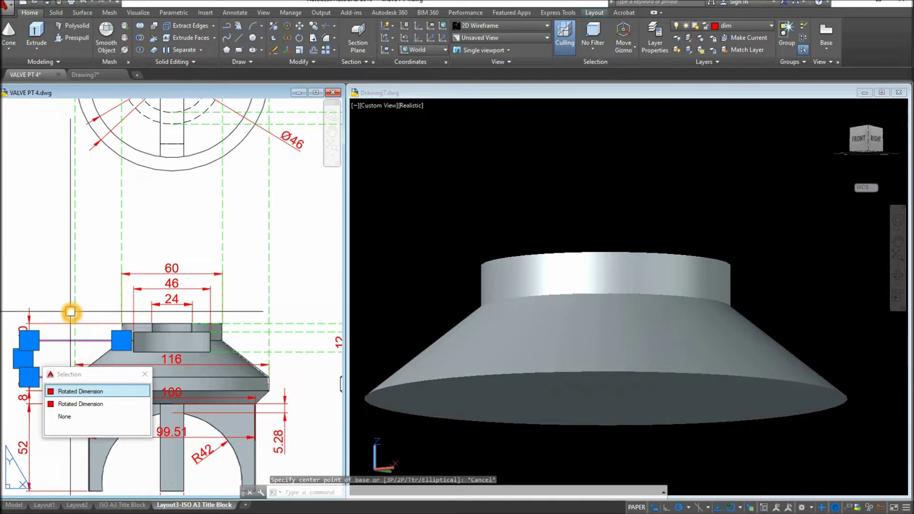
pyautogui.press('Escape')
# Step: Presspull the underside face of the frustum downward by 8 to form the valve's rim
pyautogui.click(561, 310)
pyautogui.moveTo(561, 310); pyautogui.dragTo(562, 217, button='middle')
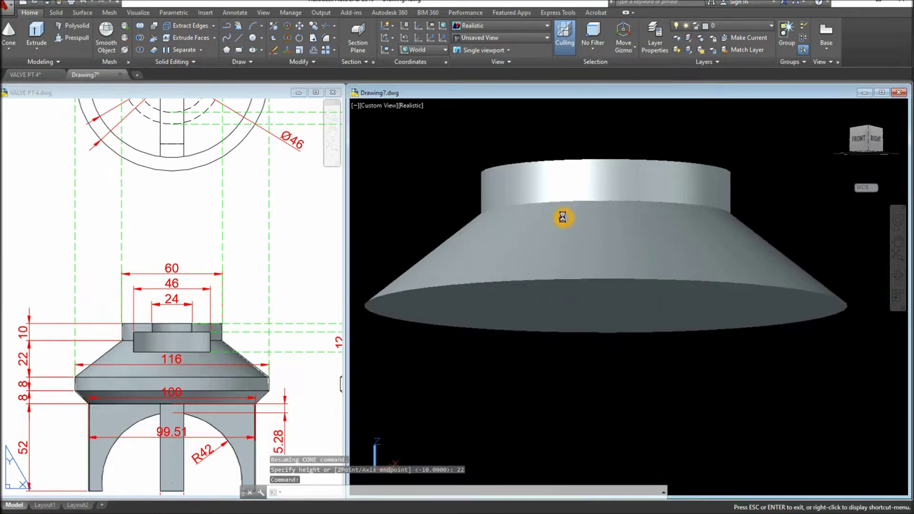
pyautogui.press('Escape')
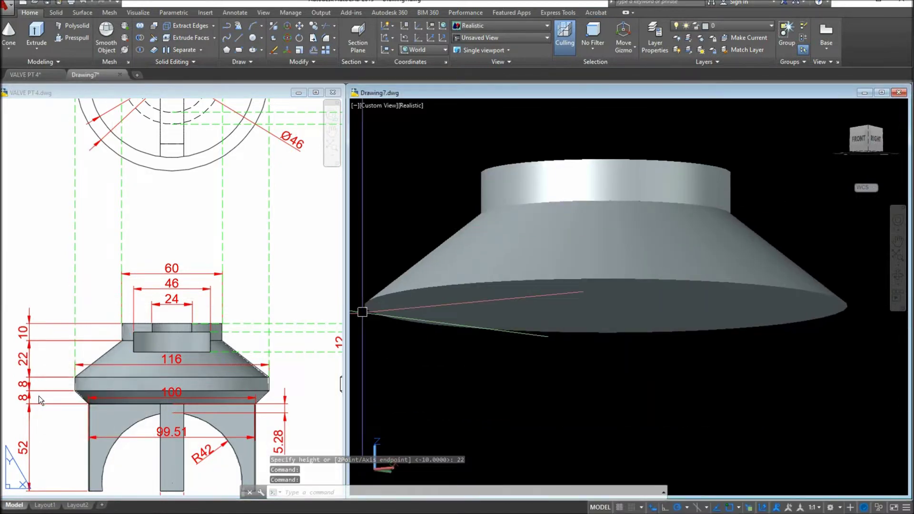
pyautogui.click(74, 40)
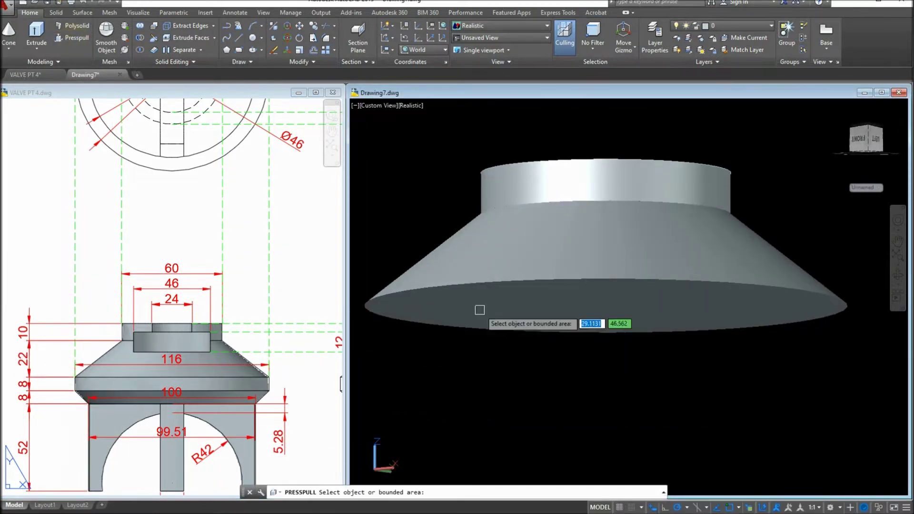
pyautogui.click(518, 293)
pyautogui.click(517, 296)
pyautogui.moveTo(523, 338); pyautogui.dragTo(531, 348)
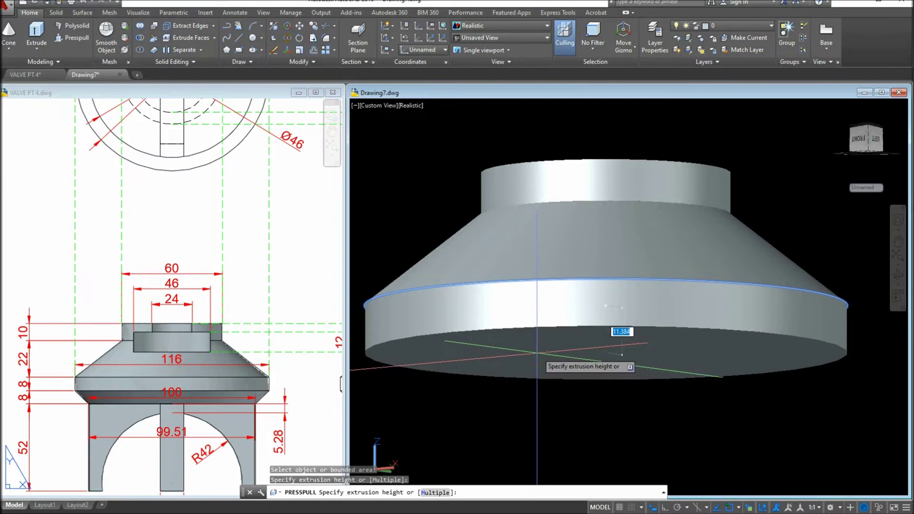
pyautogui.moveTo(538, 354); pyautogui.dragTo(541, 353)
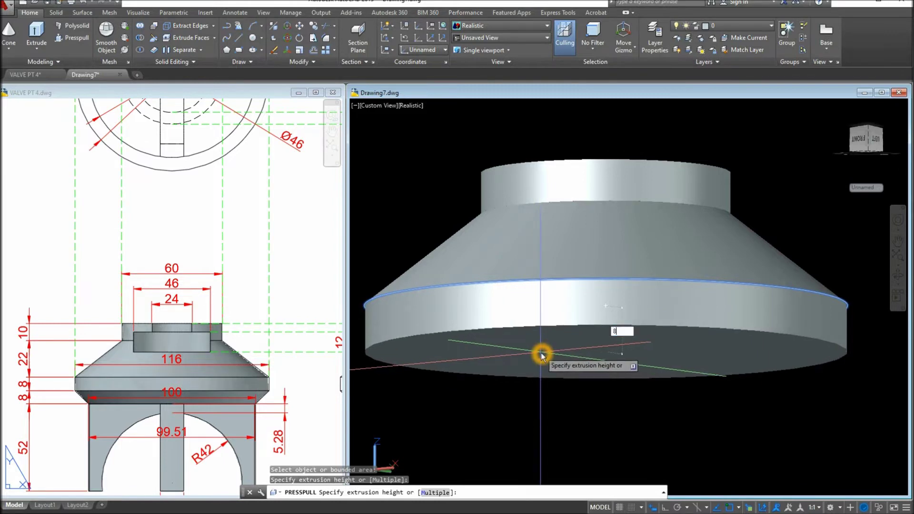
pyautogui.write('8')
pyautogui.press('Return')
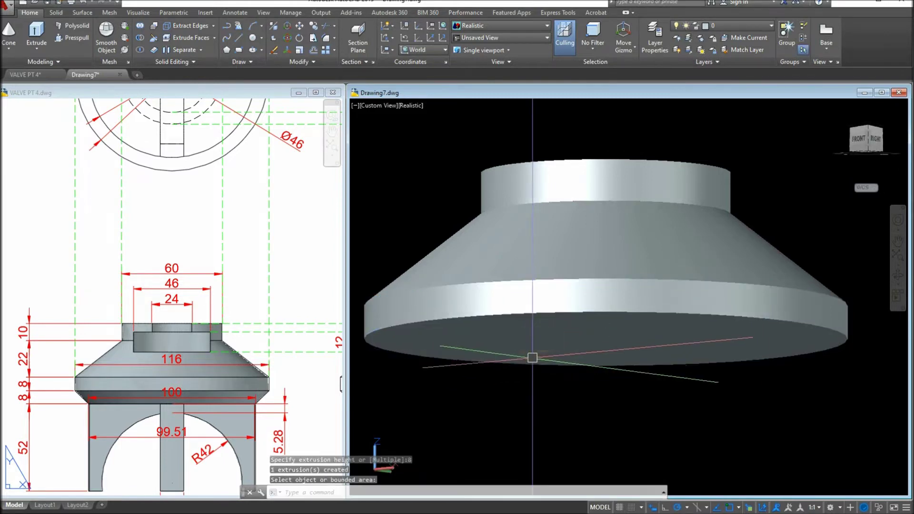
# Step: Create a cone frustum centred on the rim's underside, its base snapped to the rim's edge, with top radius 50 and height 8 downward
pyautogui.click(16, 34)
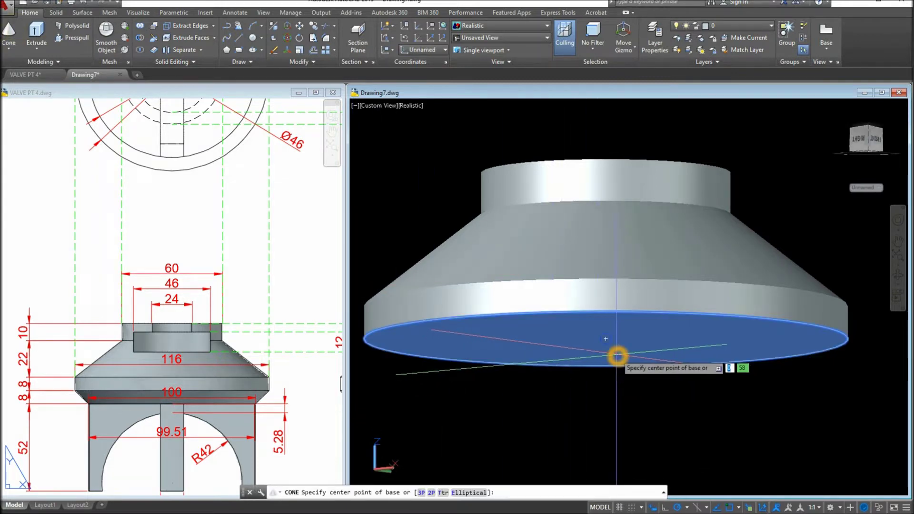
pyautogui.click(609, 349)
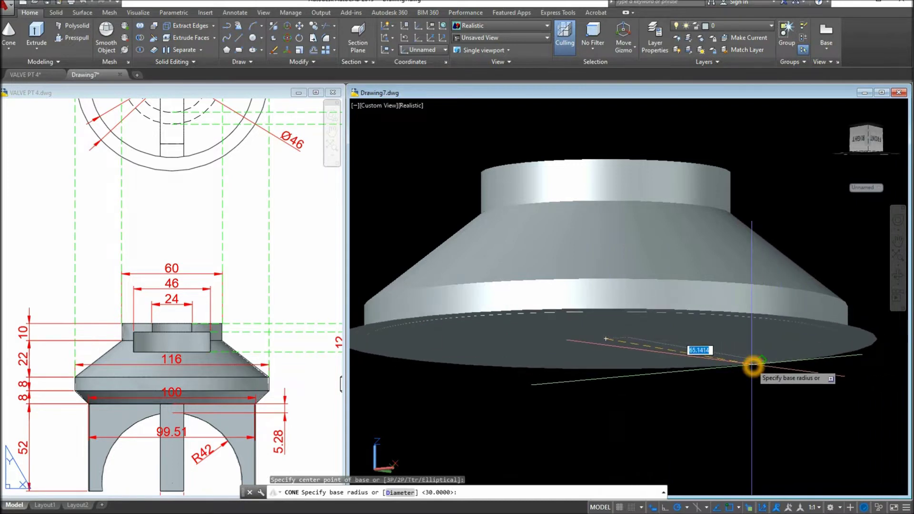
pyautogui.click(754, 370)
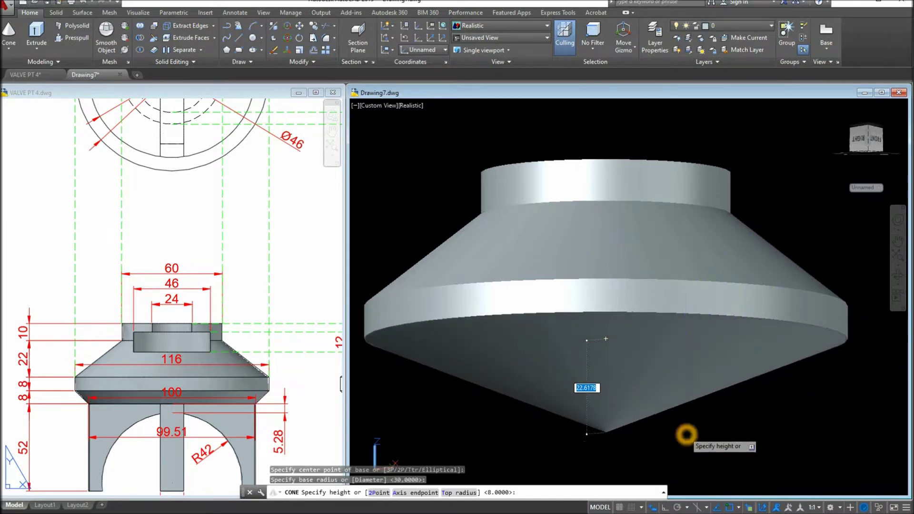
pyautogui.moveTo(709, 402); pyautogui.dragTo(679, 320, button='middle')
pyautogui.rightClick(690, 349)
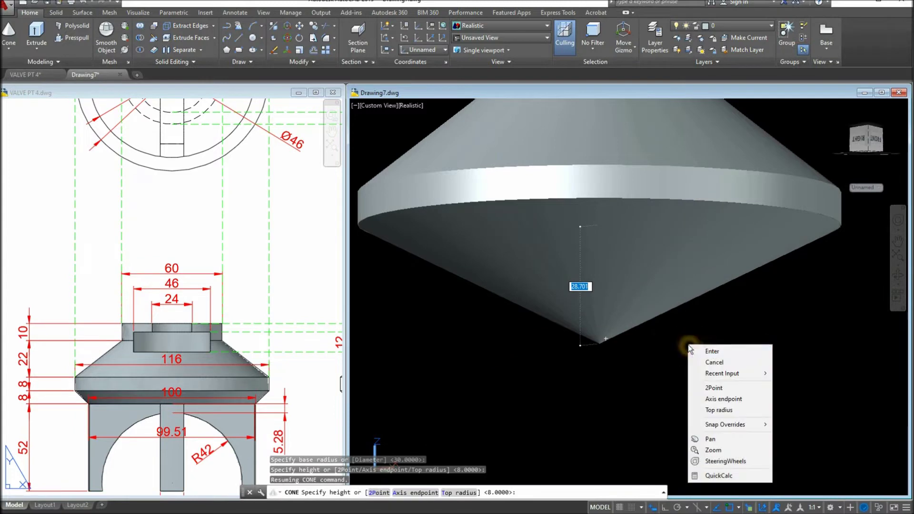
pyautogui.click(719, 410)
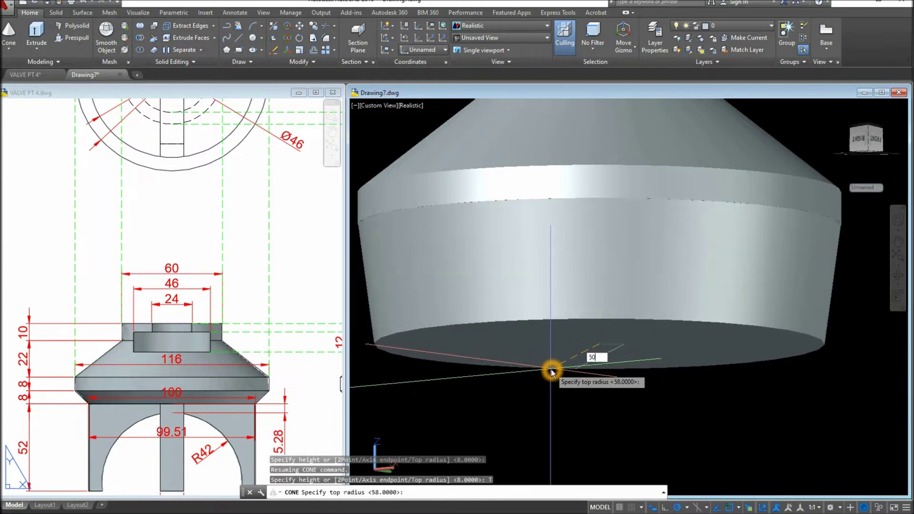
pyautogui.write('50')
pyautogui.press('Return')
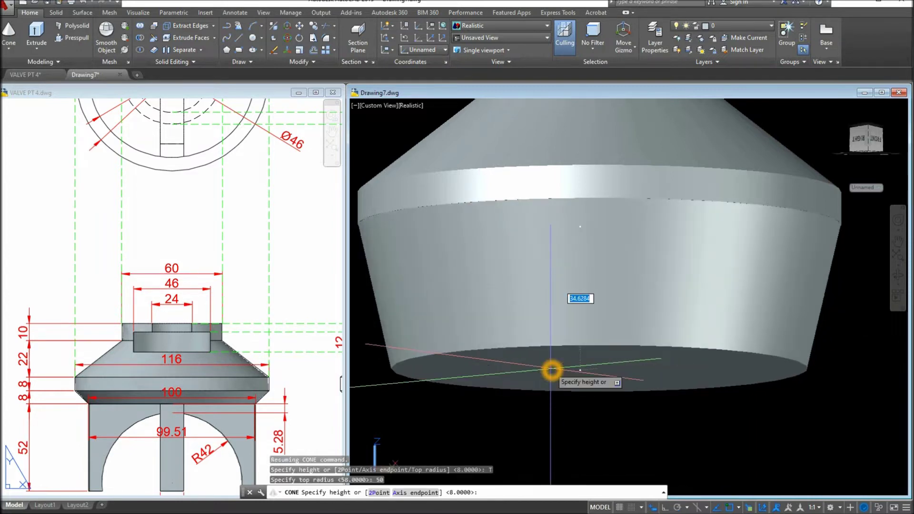
pyautogui.write('8')
pyautogui.press('Return')
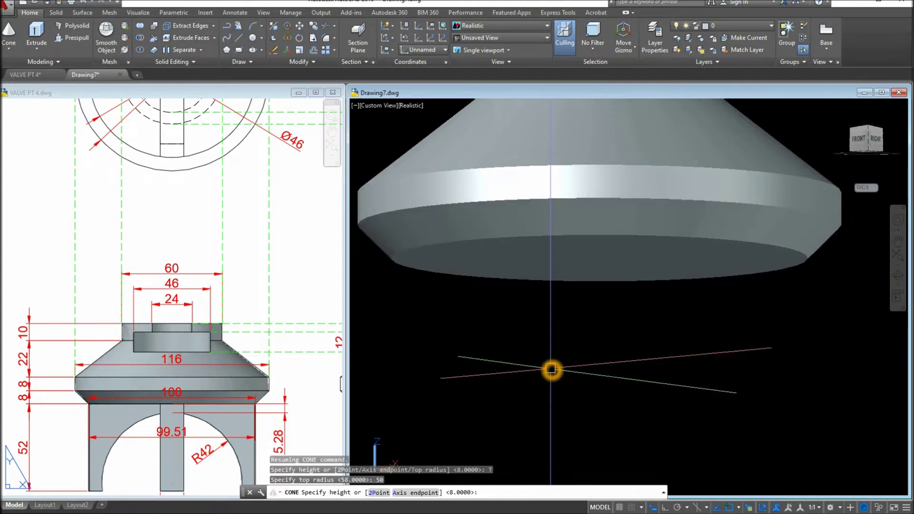
# Step: Unite the top disc, the conical body with its rim, and the lower frustum into a single solid
pyautogui.scroll(-2, 591, 183)
pyautogui.moveTo(591, 183); pyautogui.dragTo(600, 235, button='middle')
pyautogui.click(601, 236)
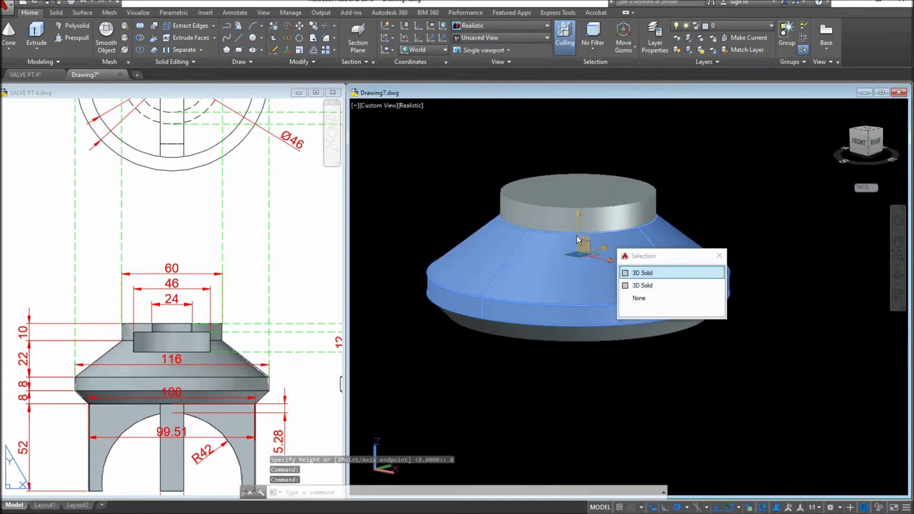
pyautogui.press('Escape')
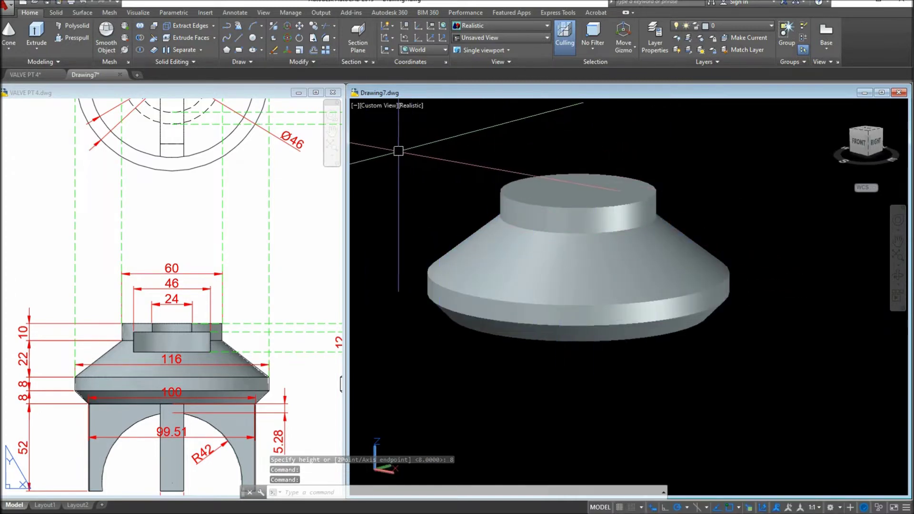
pyautogui.click(141, 28)
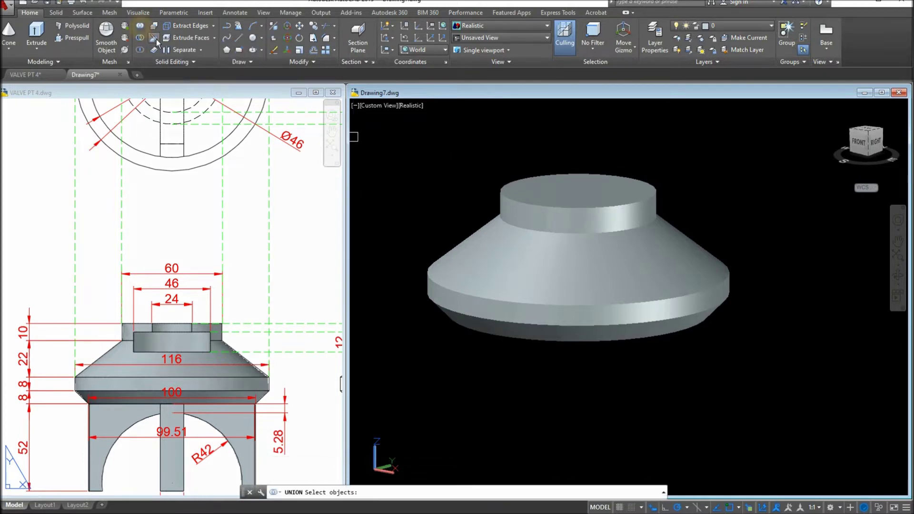
pyautogui.click(395, 152)
pyautogui.click(758, 377)
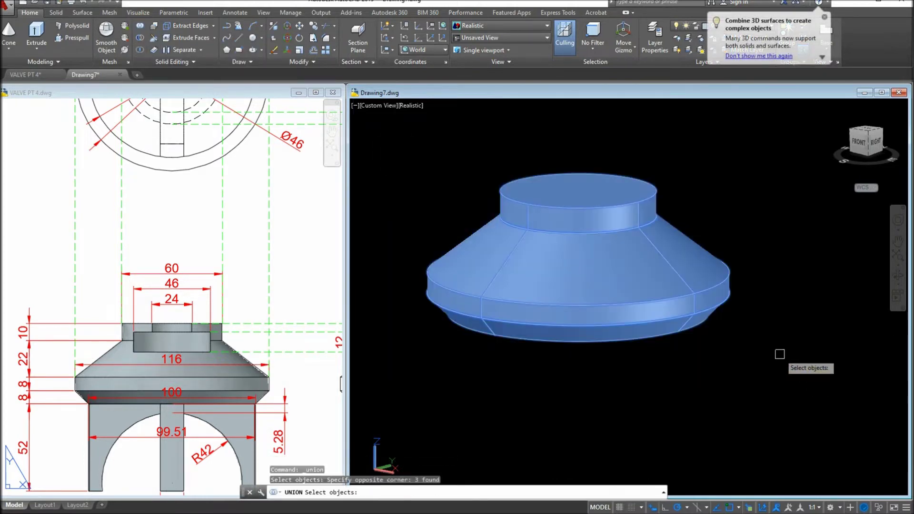
pyautogui.press('Return')
pyautogui.click(608, 329)
pyautogui.press('Escape')
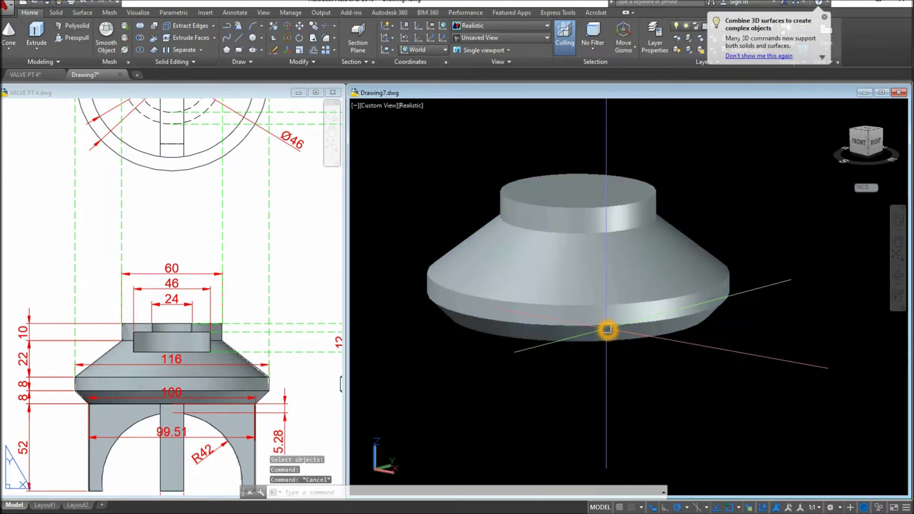
# Step: Show the dimensioned top view in VALVE PT 4, and set the new drawing to the Top view with the Wireframe visual style
pyautogui.click(277, 383)
pyautogui.scroll(-3, 270, 353)
pyautogui.moveTo(270, 353)
pyautogui.mouseDown(button='middle')
pyautogui.moveTo(142, 333)
pyautogui.moveTo(266, 224)
pyautogui.moveTo(281, 200)
pyautogui.moveTo(269, 184)
pyautogui.moveTo(410, 189)
pyautogui.mouseUp(button='middle')
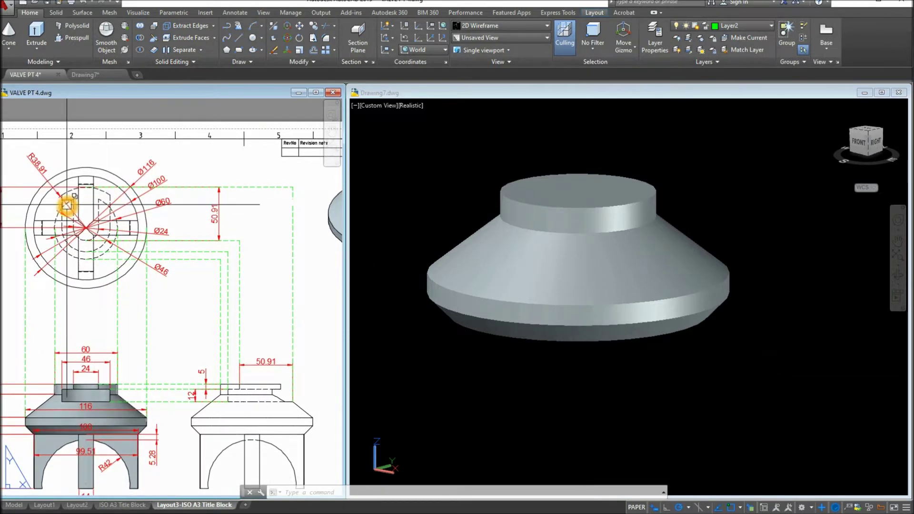
pyautogui.scroll(2, 67, 204)
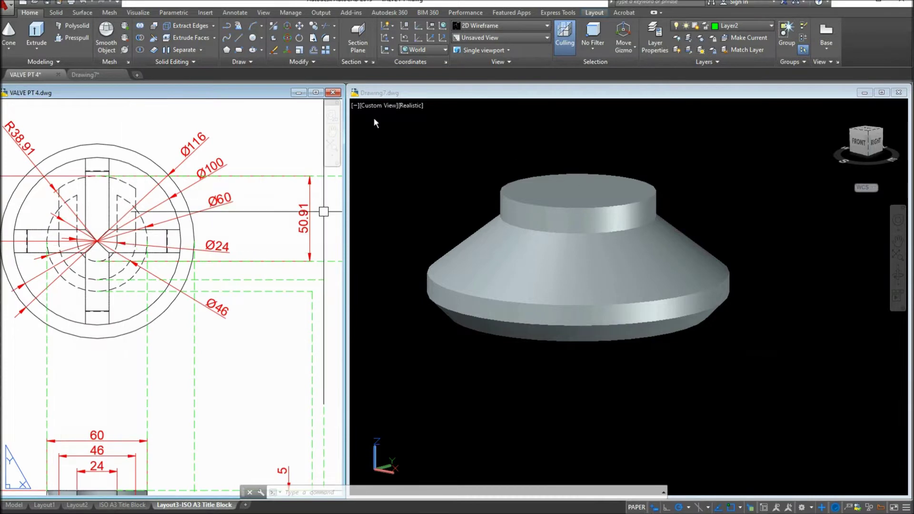
pyautogui.click(365, 107)
pyautogui.click(374, 105)
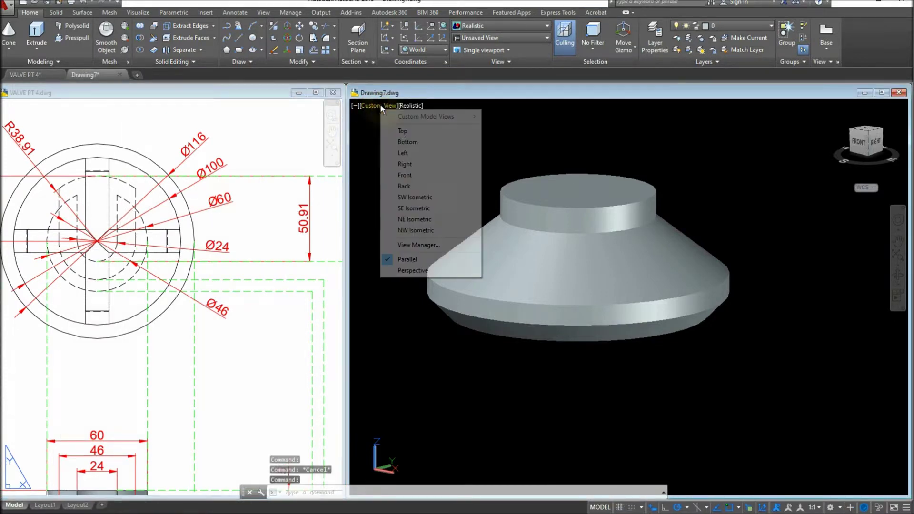
pyautogui.click(402, 131)
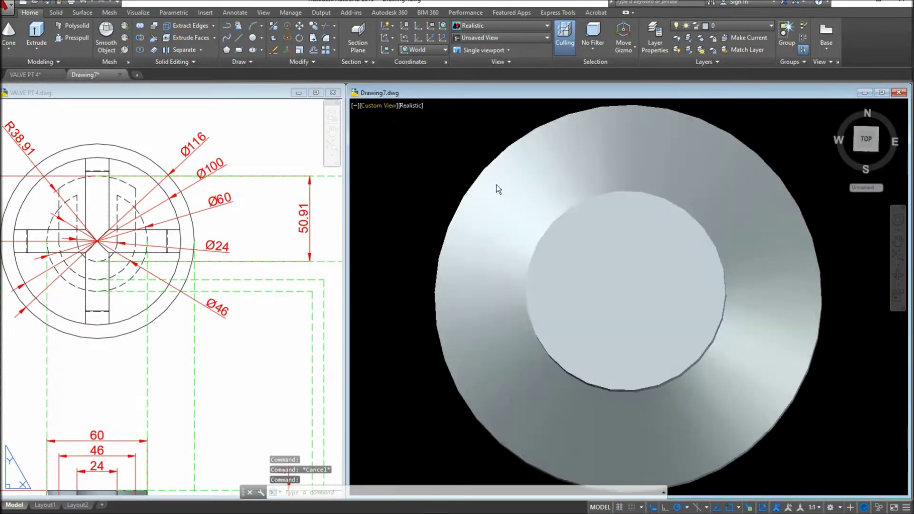
pyautogui.click(517, 202)
pyautogui.moveTo(516, 202); pyautogui.dragTo(462, 210, button='middle')
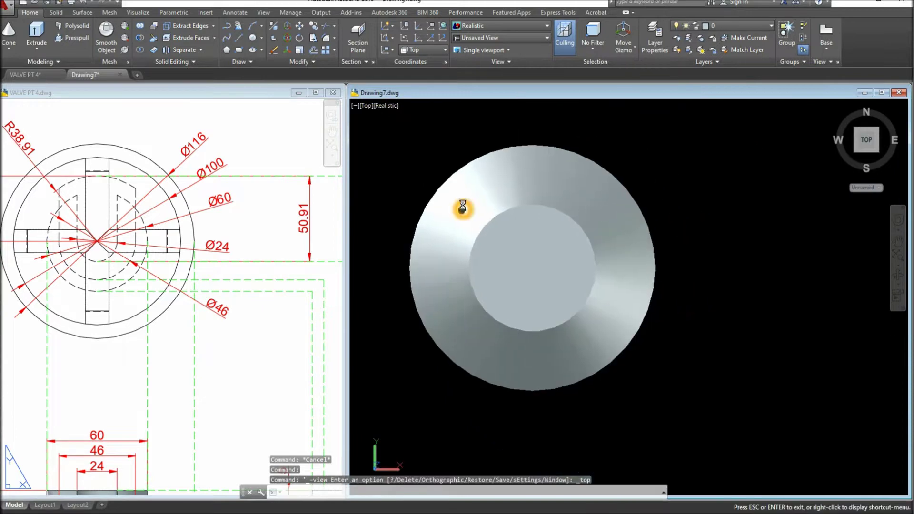
pyautogui.click(385, 107)
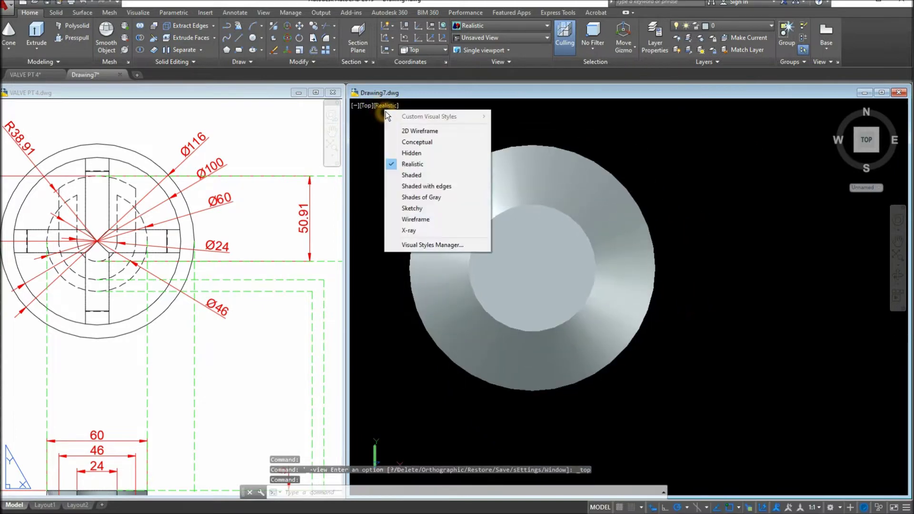
pyautogui.click(414, 219)
pyautogui.scroll(-3, 691, 238)
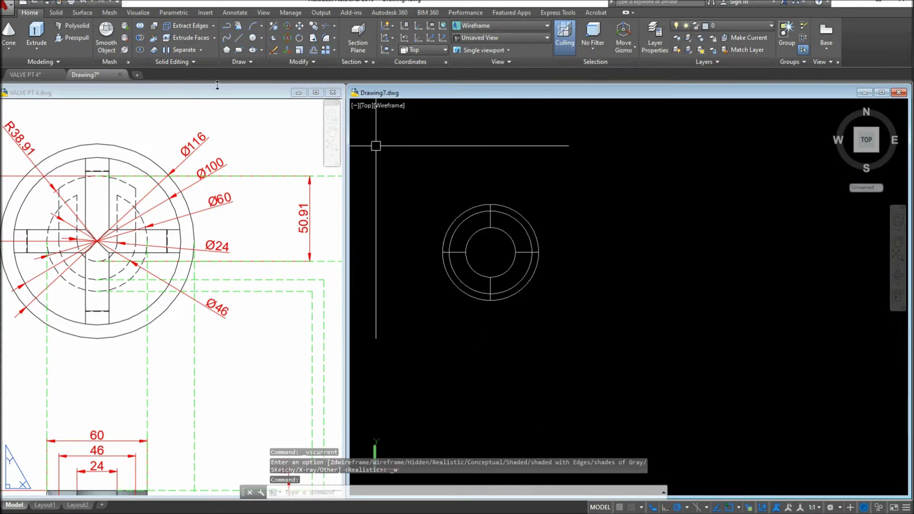
# Step: Draw a circle with a diameter of 24 in the empty space beside the valve body
pyautogui.click(258, 38)
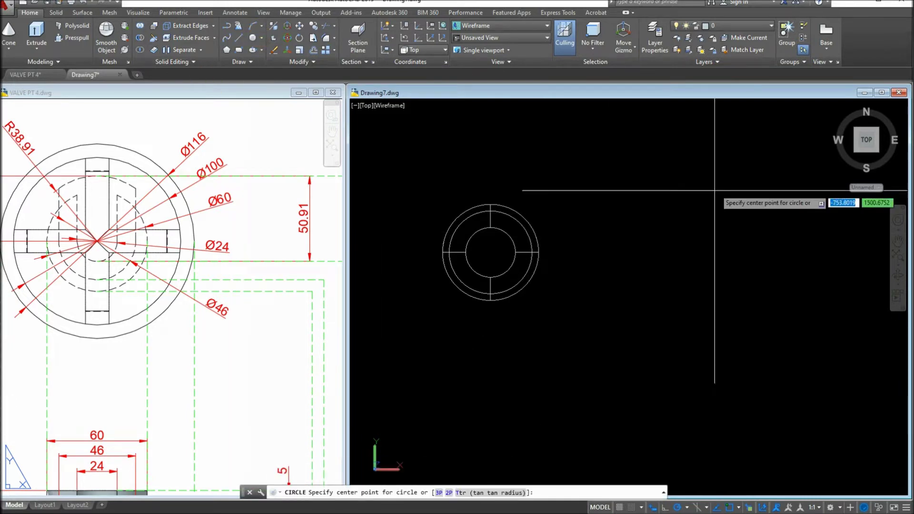
pyautogui.click(627, 246)
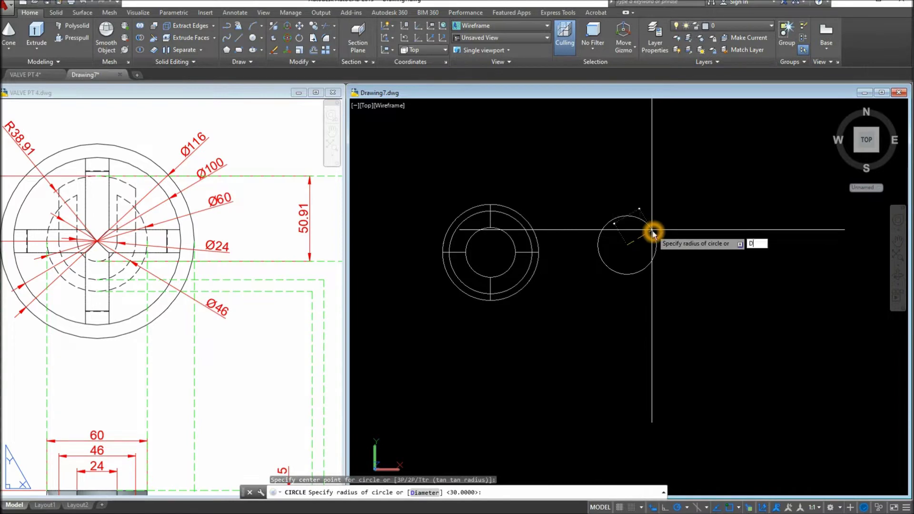
pyautogui.press('Return')
pyautogui.write('24')
pyautogui.press('Return')
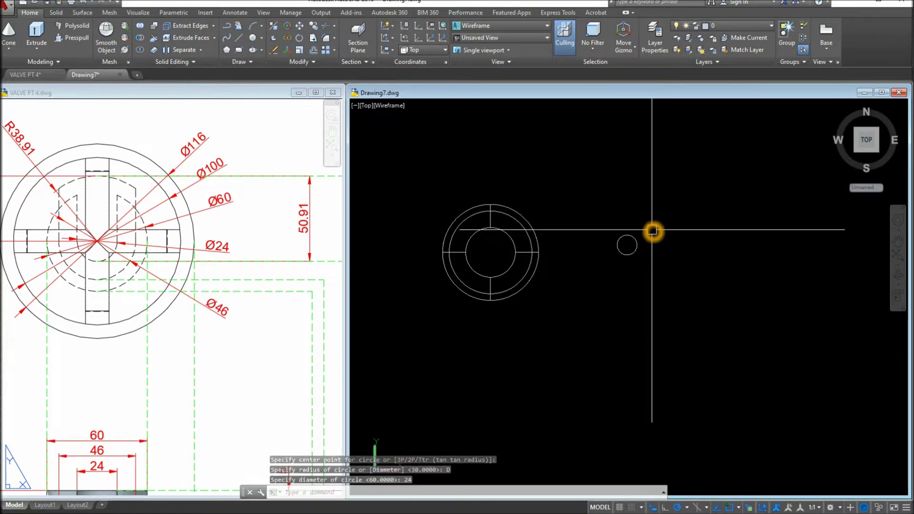
pyautogui.scroll(3, 607, 271)
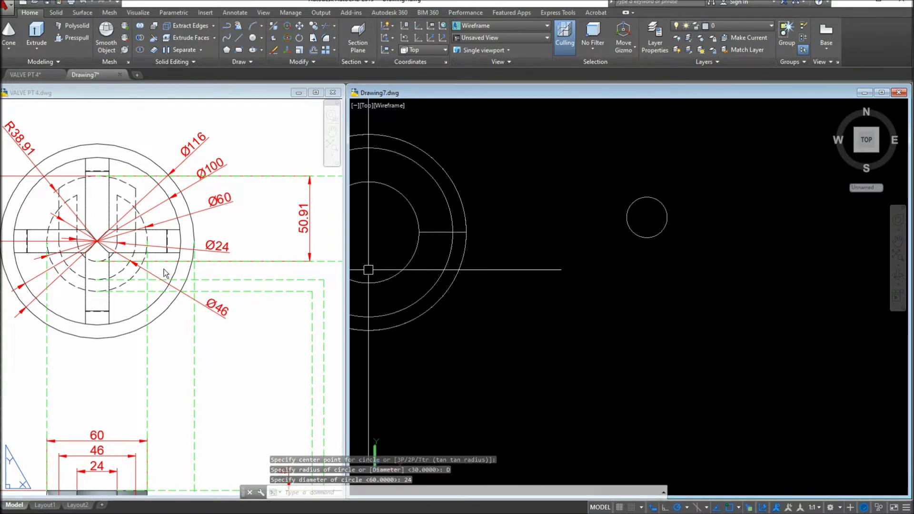
# Step: Draw a circle with a diameter of 46 concentric with the 24 mm circle
pyautogui.click(229, 302)
pyautogui.click(216, 251)
pyautogui.click(231, 246)
pyautogui.press('Escape')
pyautogui.click(630, 350)
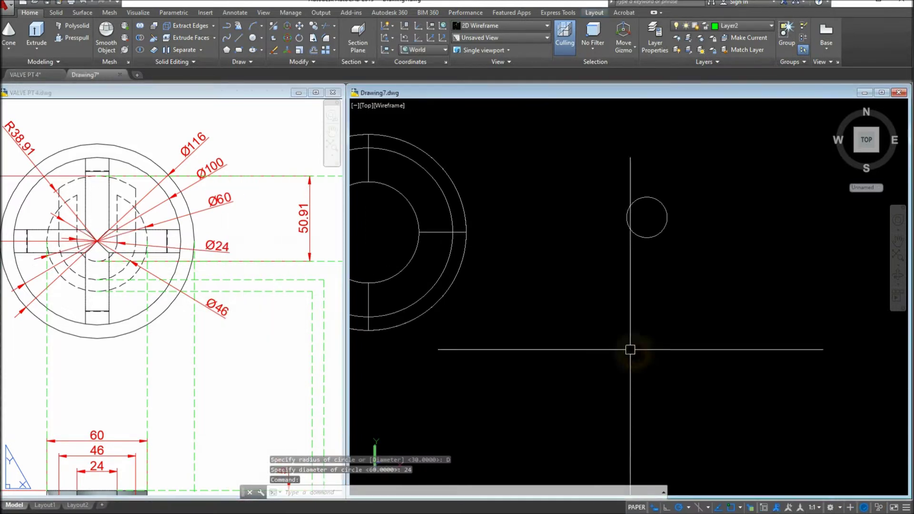
pyautogui.moveTo(627, 340); pyautogui.dragTo(578, 364, button='middle')
pyautogui.click(617, 259)
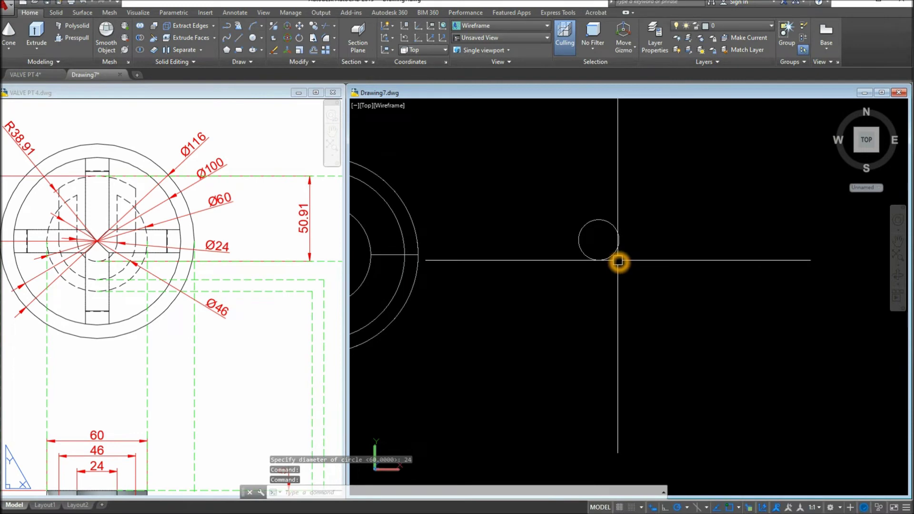
pyautogui.write('c')
pyautogui.press('Return')
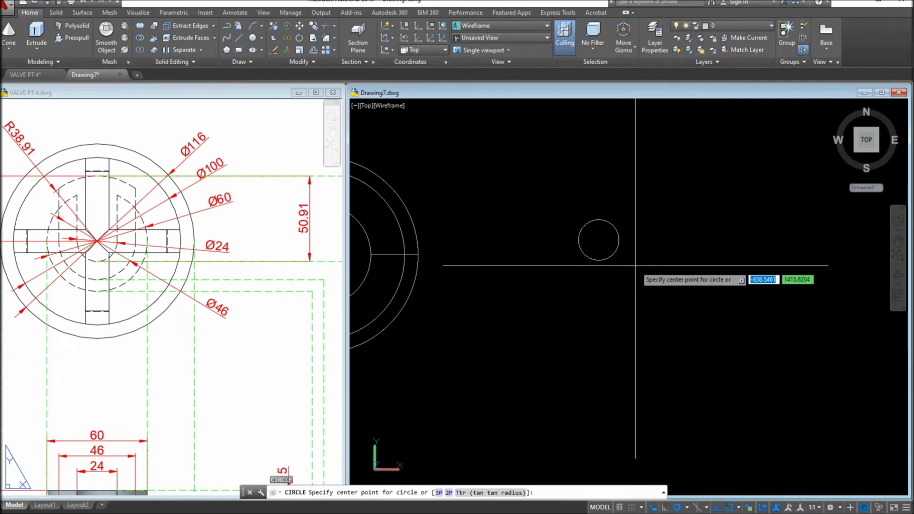
pyautogui.click(600, 241)
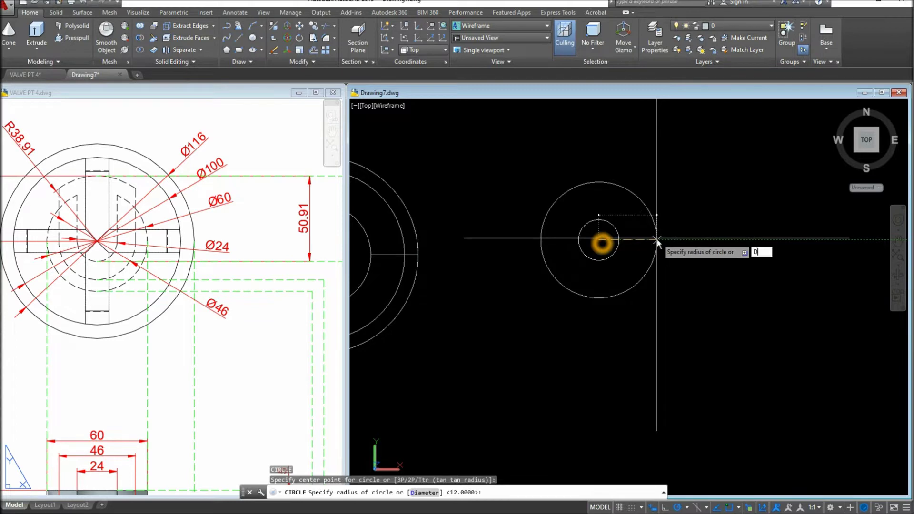
pyautogui.press('Return')
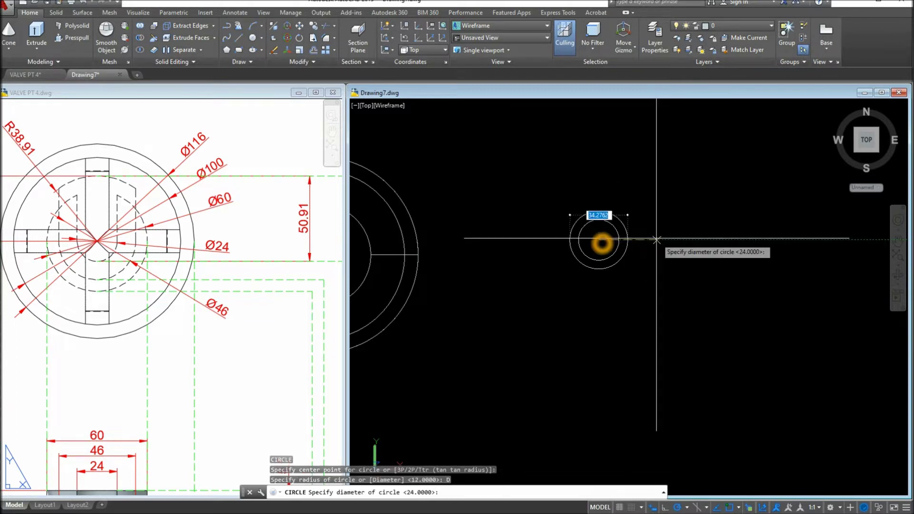
pyautogui.press('Return')
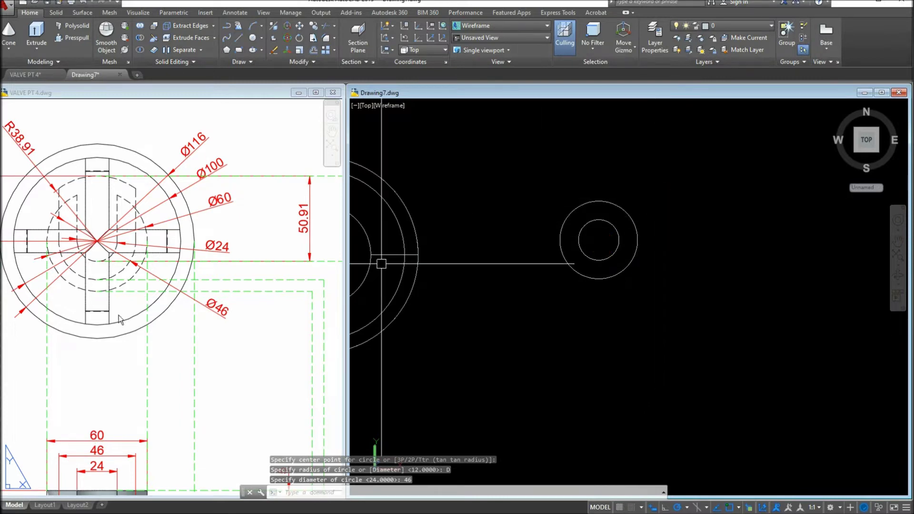
# Step: Examine the dashed slot profile and its height and radius dimensions in the top view of VALVE PT 4
pyautogui.click(118, 358)
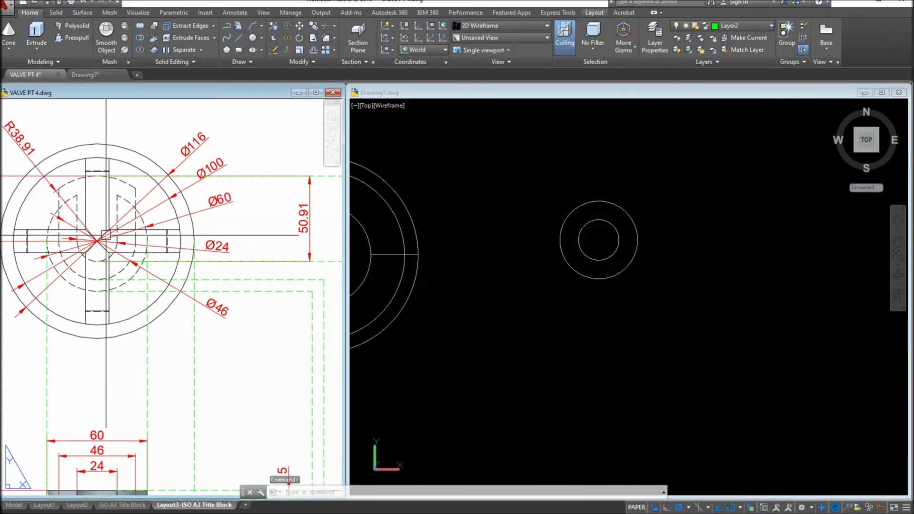
pyautogui.click(532, 241)
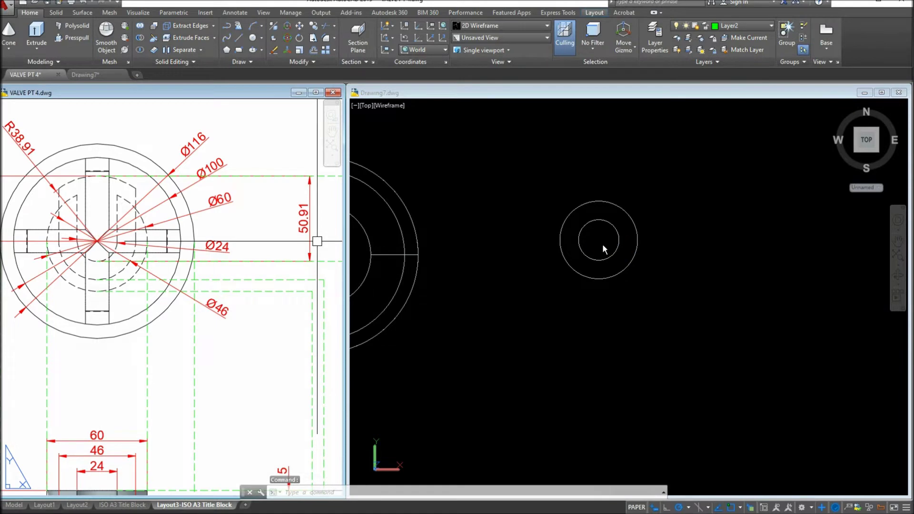
pyautogui.click(97, 179)
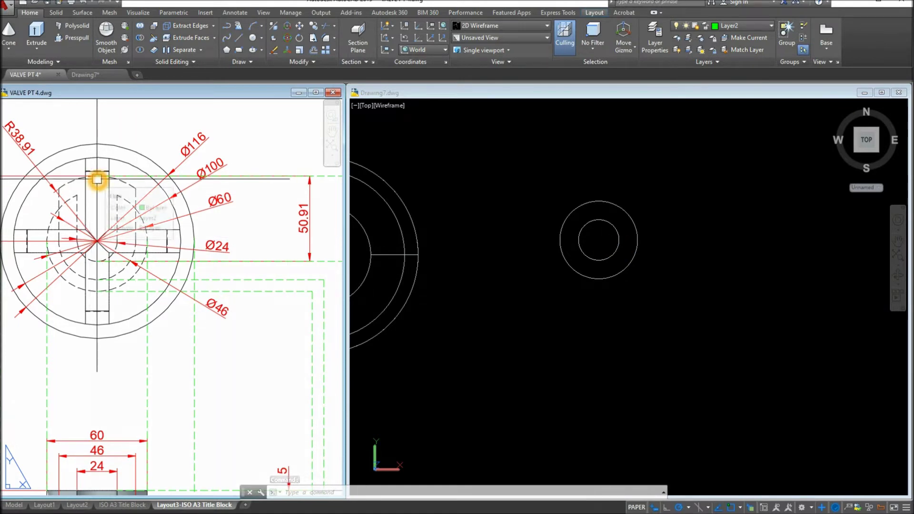
pyautogui.click(310, 201)
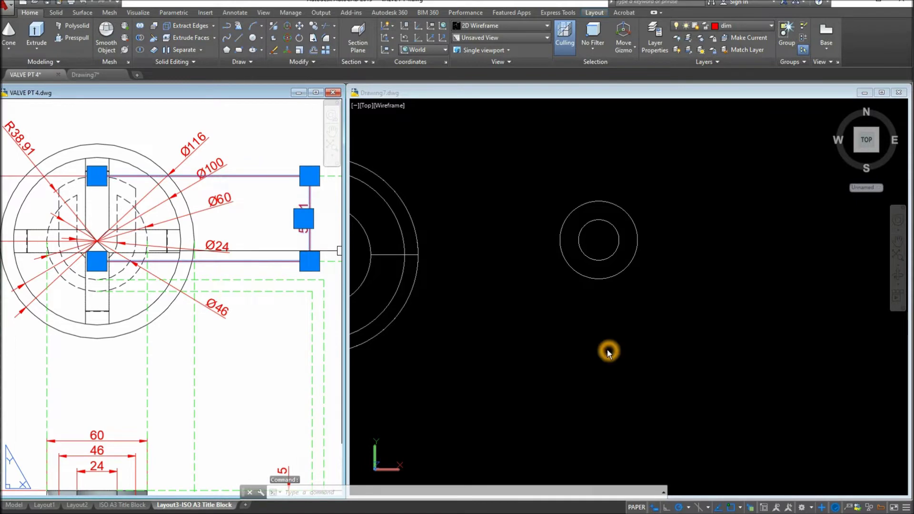
pyautogui.press('Escape')
pyautogui.click(286, 345)
pyautogui.moveTo(279, 343)
pyautogui.mouseDown(button='middle')
pyautogui.moveTo(327, 347)
pyautogui.moveTo(350, 371)
pyautogui.mouseUp(button='middle')
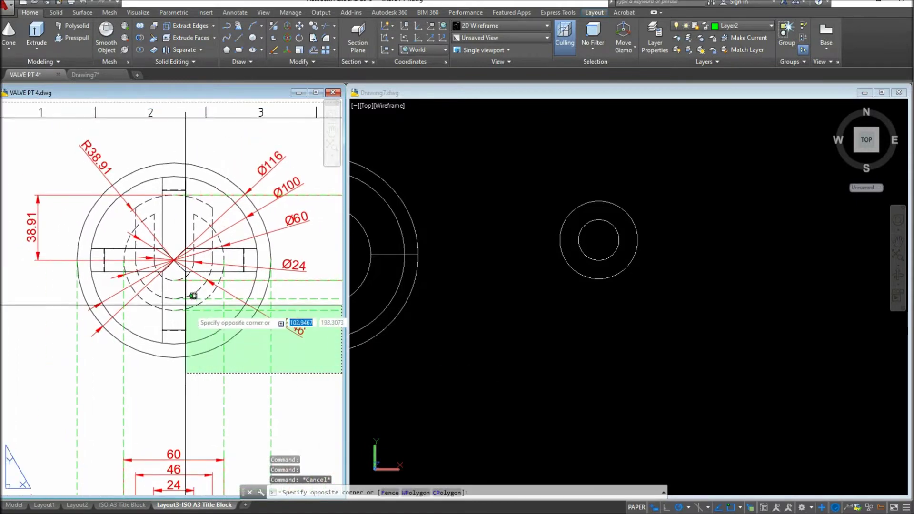
pyautogui.click(320, 368)
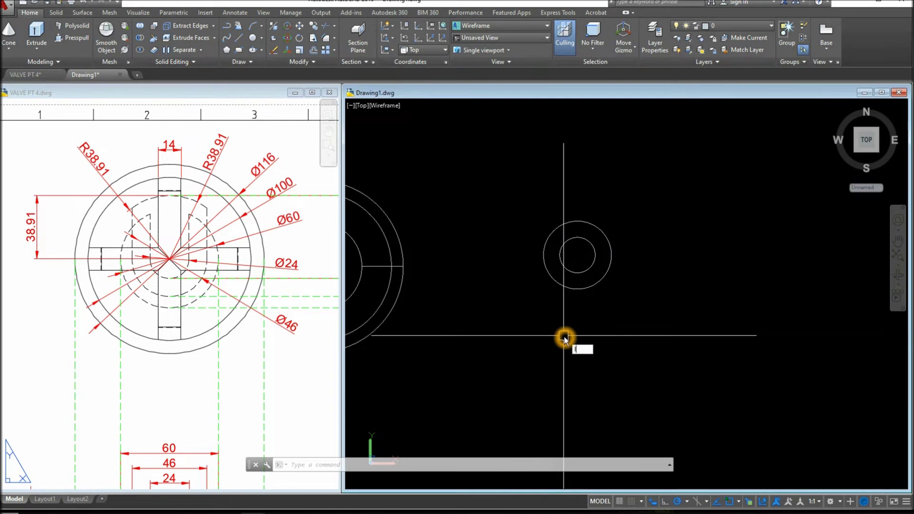
# Step: Draw a vertical line 38.91 long upward from the common centre of the two circles
pyautogui.write('l')
pyautogui.press('Return')
pyautogui.click(577, 254)
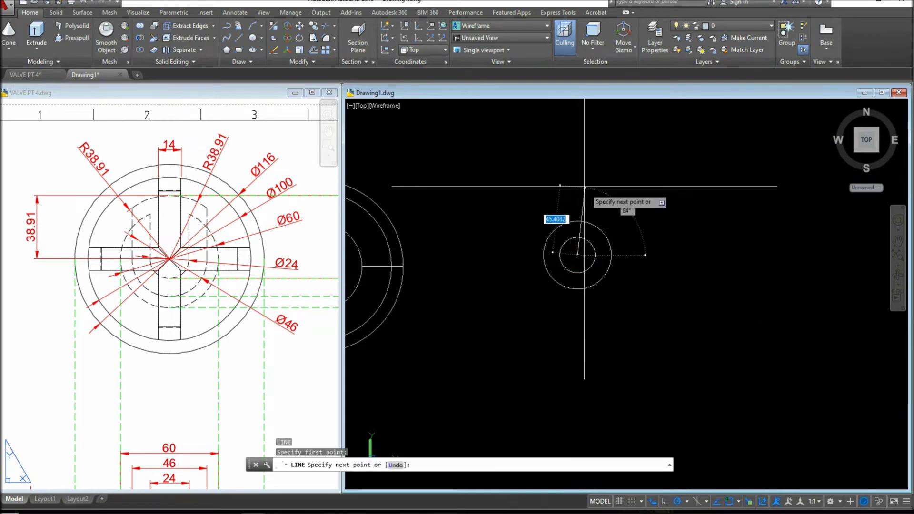
pyautogui.click(579, 179)
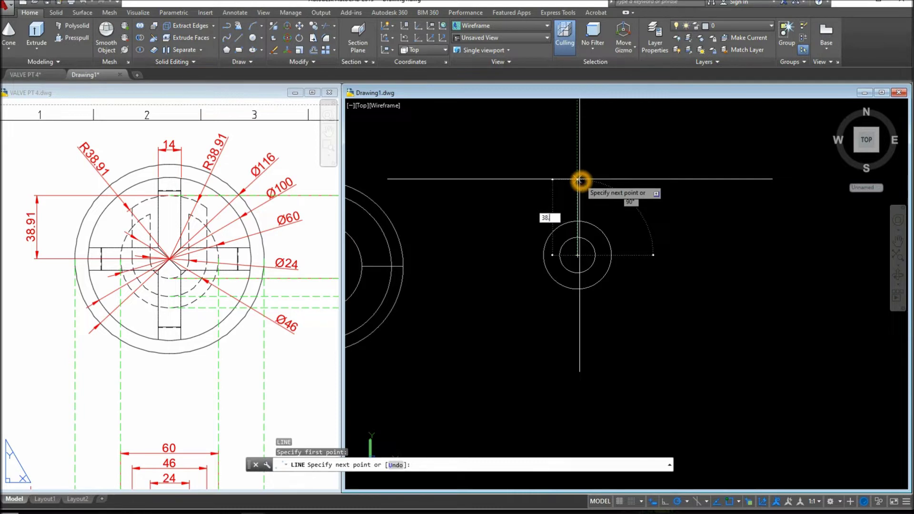
pyautogui.write('38.91')
pyautogui.press('Return')
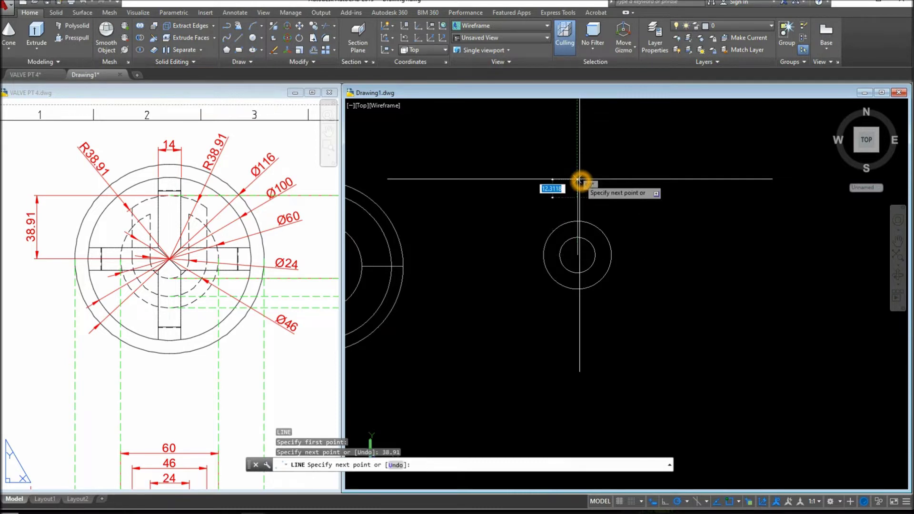
pyautogui.rightClick(588, 159)
pyautogui.click(604, 167)
# Step: Copy the vertical line from the circles' centre to the left and right quadrants of both circles
pyautogui.click(574, 201)
pyautogui.rightClick(641, 136)
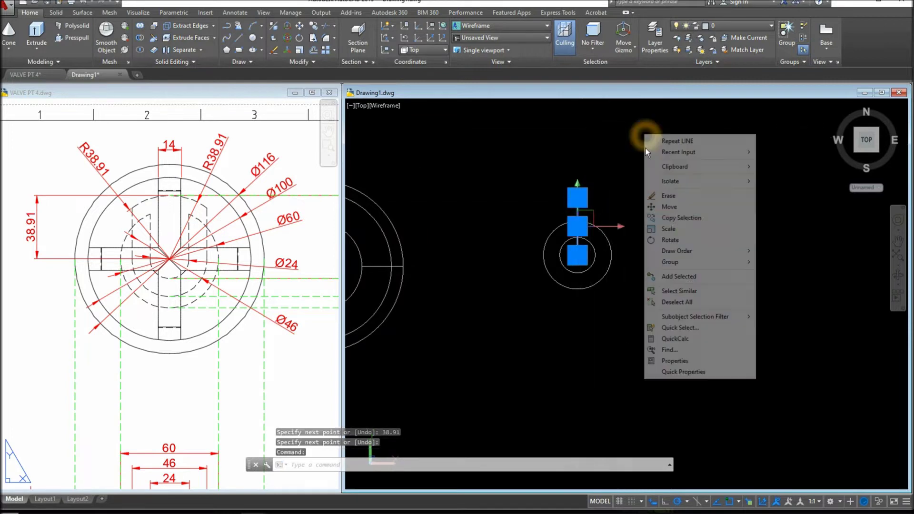
pyautogui.click(682, 218)
pyautogui.scroll(3, 602, 285)
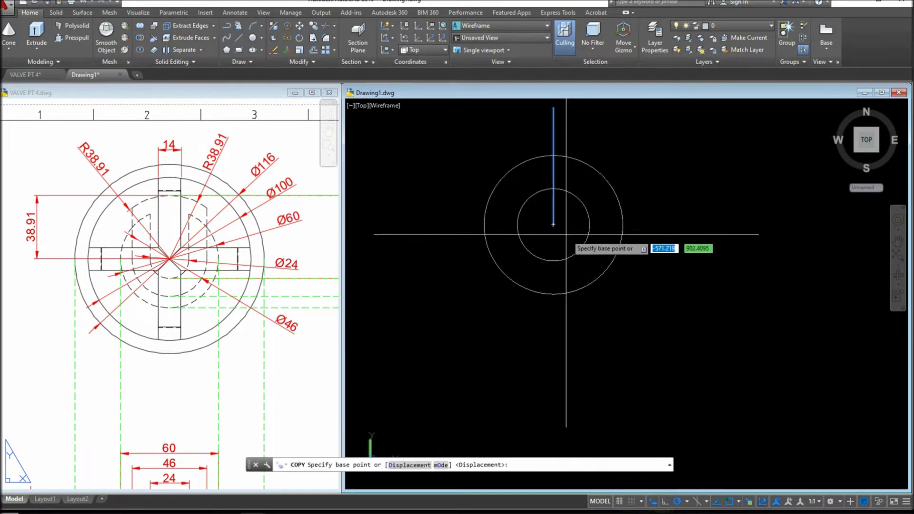
pyautogui.click(552, 224)
pyautogui.click(589, 225)
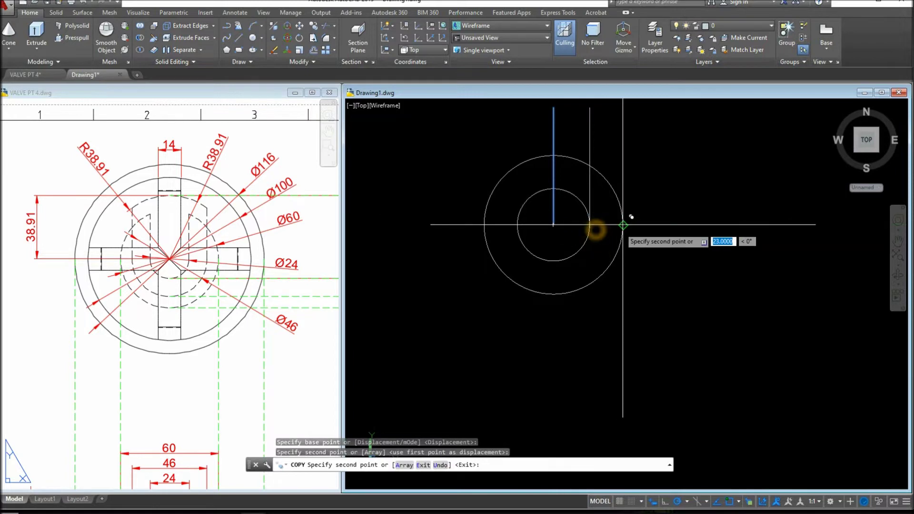
pyautogui.click(622, 224)
pyautogui.click(517, 225)
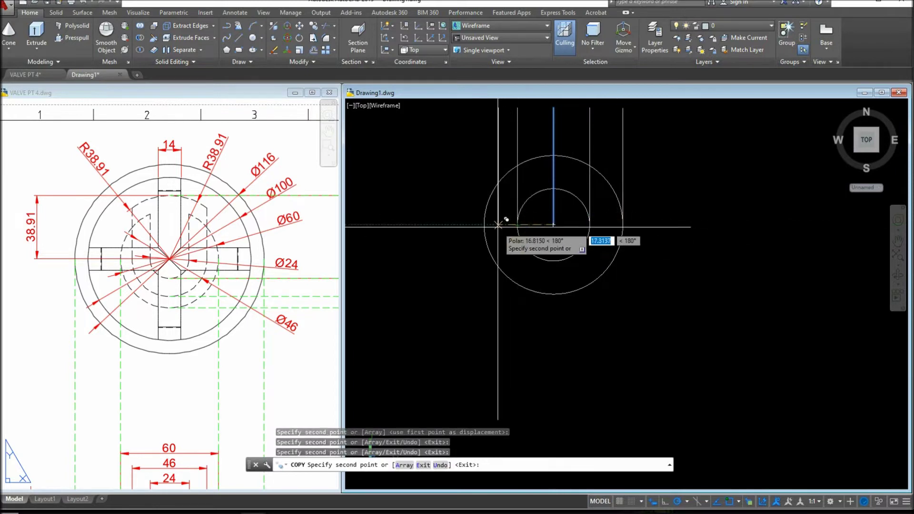
pyautogui.click(484, 225)
pyautogui.rightClick(461, 247)
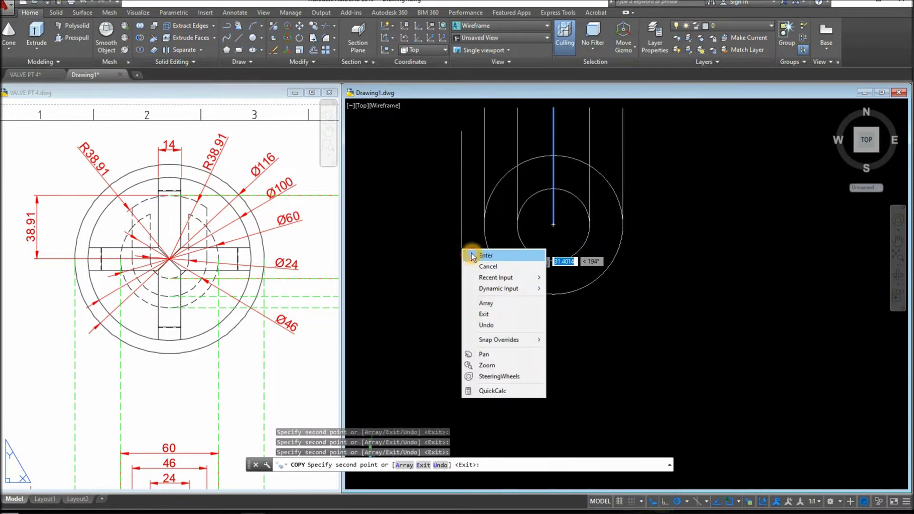
pyautogui.click(469, 250)
pyautogui.moveTo(475, 258); pyautogui.dragTo(475, 350, button='middle')
# Step: Draw a circle with a radius of 38.91 centred on the upper end of the middle vertical line
pyautogui.click(147, 249)
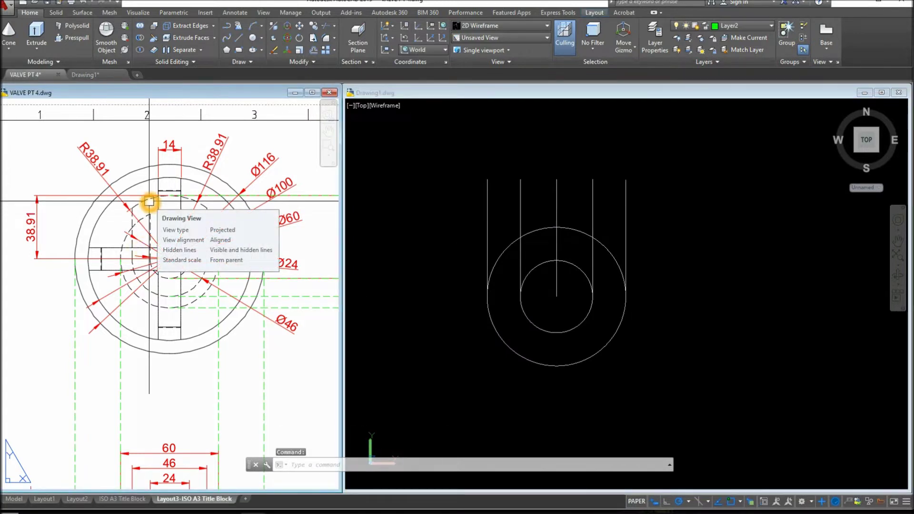
pyautogui.click(614, 200)
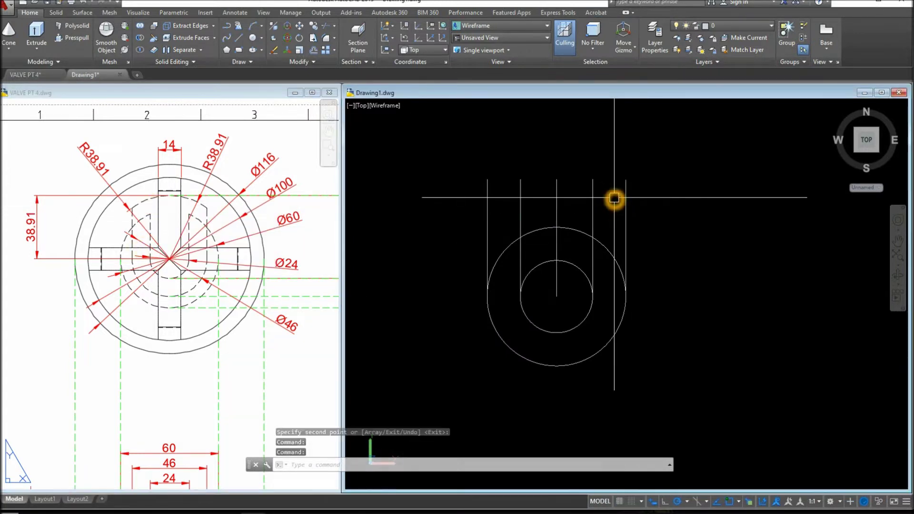
pyautogui.write('c')
pyautogui.press('Return')
pyautogui.click(556, 179)
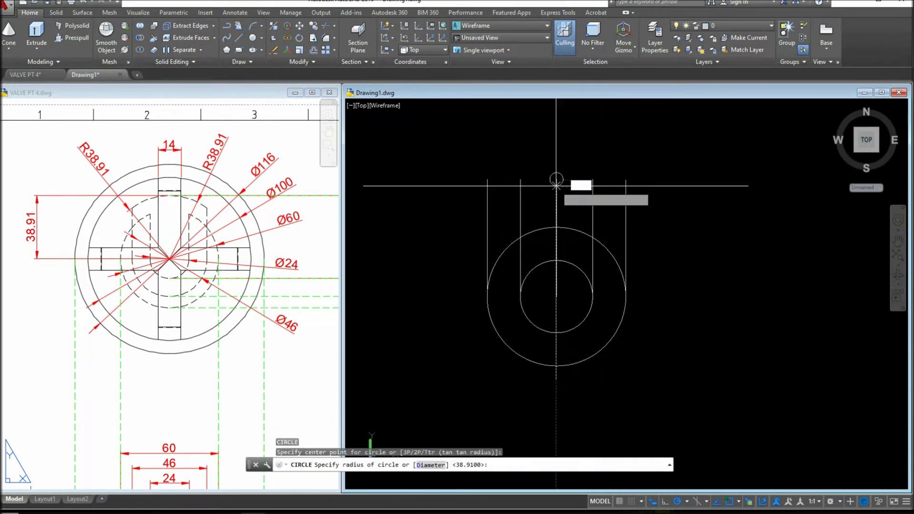
pyautogui.click(673, 122)
pyautogui.press('Escape')
pyautogui.moveTo(759, 186); pyautogui.dragTo(755, 265, button='middle')
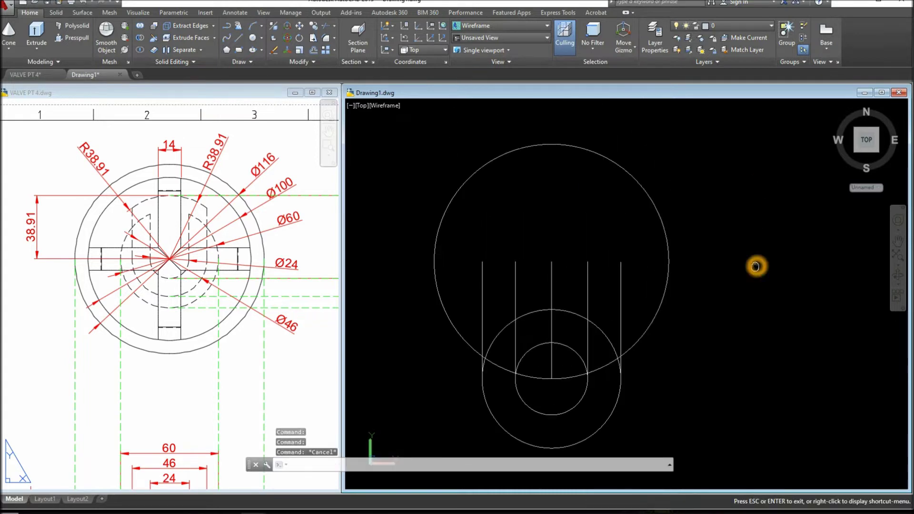
# Step: Move the large circle from its top quadrant to the upper end of the middle vertical line
pyautogui.click(529, 147)
pyautogui.rightClick(699, 133)
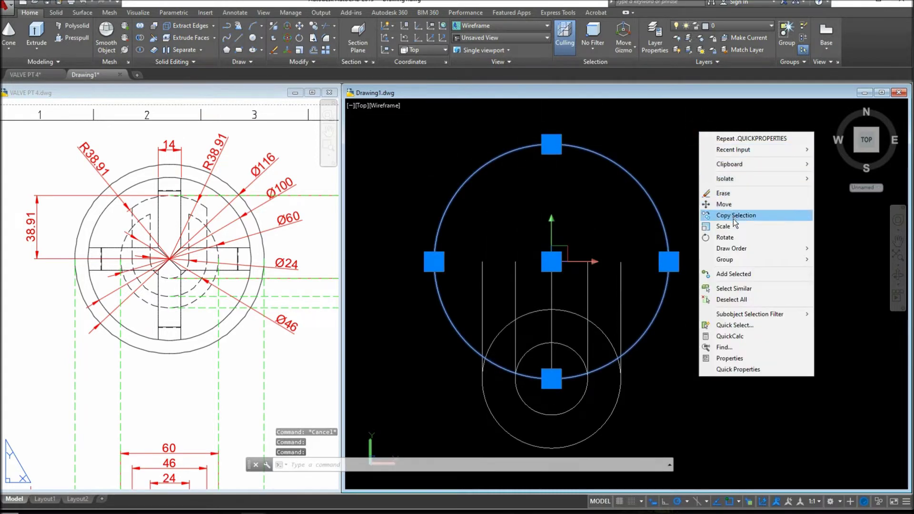
pyautogui.click(724, 204)
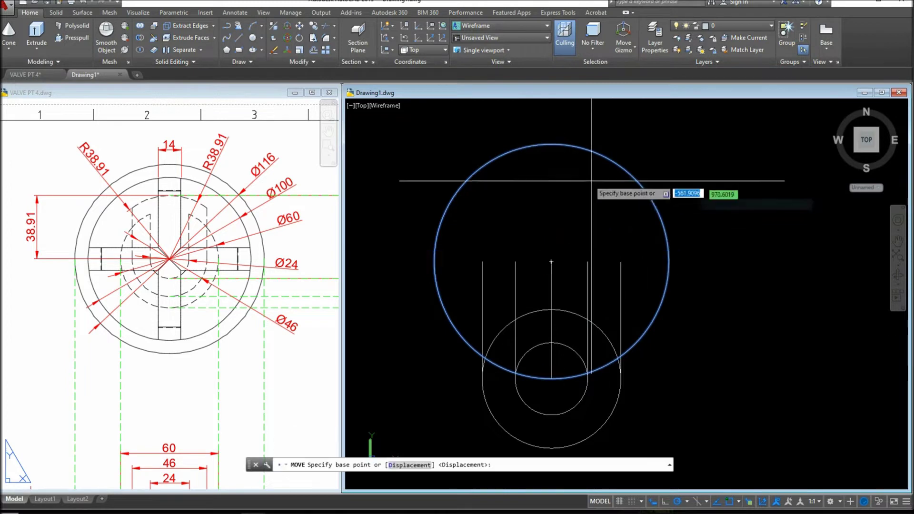
pyautogui.click(551, 144)
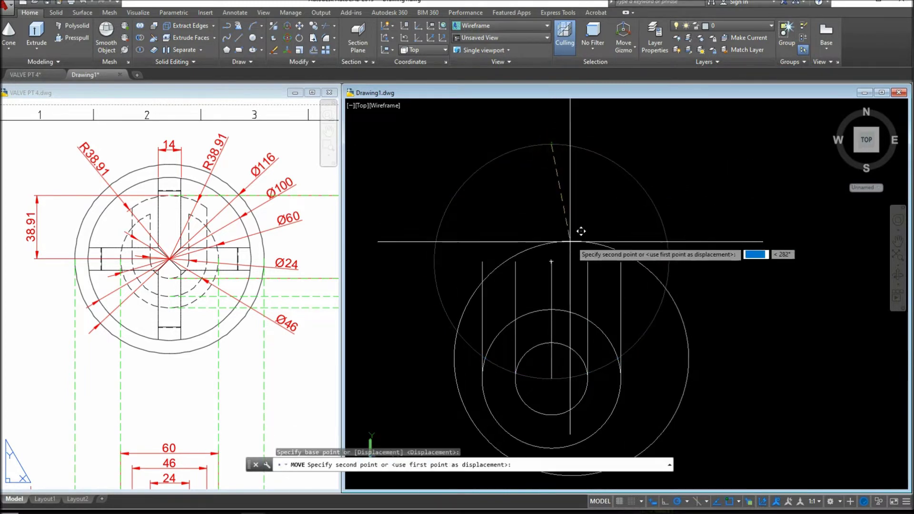
pyautogui.click(551, 261)
pyautogui.moveTo(595, 236)
pyautogui.mouseDown(button='middle')
pyautogui.moveTo(592, 188)
pyautogui.moveTo(578, 177)
pyautogui.mouseUp(button='middle')
# Step: Trim the large circle to the arc between the two inner lines, and cut off the line ends that extend beyond it
pyautogui.write('r')
pyautogui.press('Return')
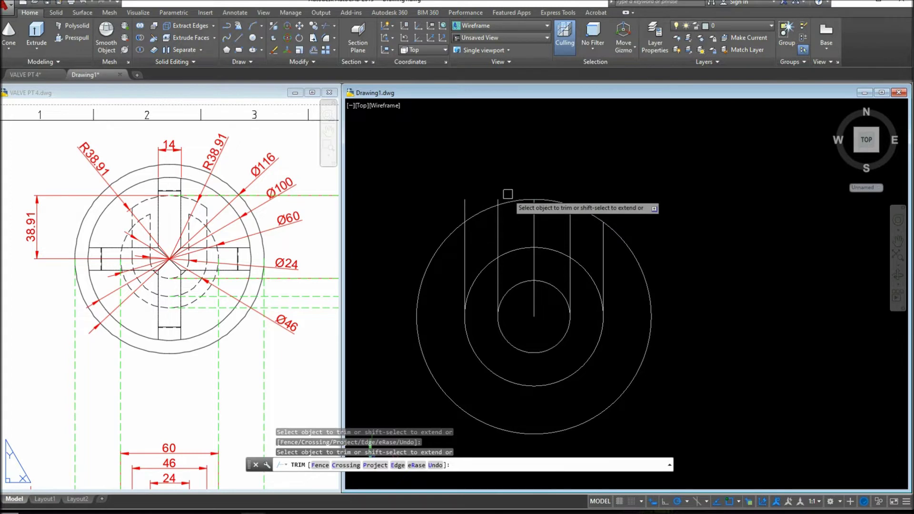
pyautogui.scroll(3, 507, 194)
pyautogui.click(433, 206)
pyautogui.click(705, 265)
pyautogui.scroll(-3, 705, 265)
pyautogui.moveTo(703, 258)
pyautogui.mouseDown(button='middle')
pyautogui.moveTo(626, 202)
pyautogui.moveTo(628, 212)
pyautogui.mouseUp(button='middle')
pyautogui.click(601, 193)
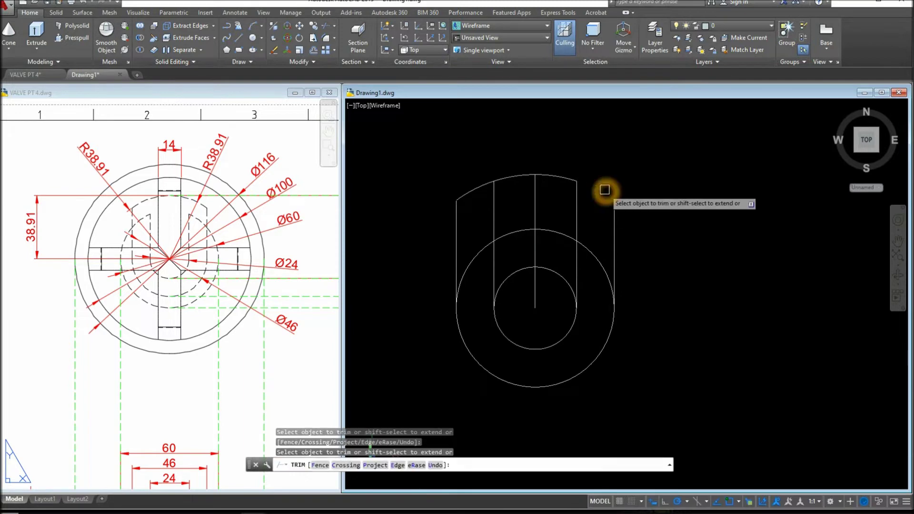
pyautogui.click(478, 190)
pyautogui.rightClick(671, 195)
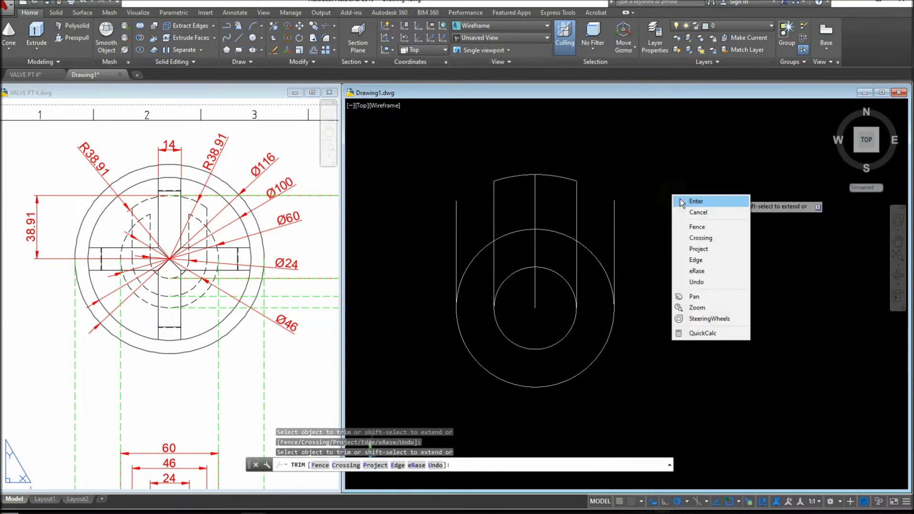
pyautogui.click(686, 200)
# Step: Trim away the upper half of the 24 mm circle between the inner lines and erase the middle vertical line
pyautogui.rightClick(654, 198)
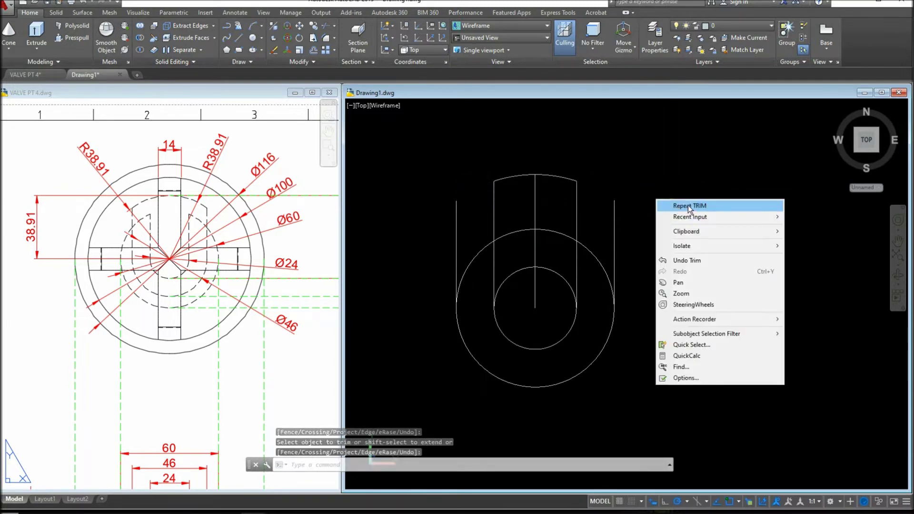
pyautogui.click(687, 205)
pyautogui.press('Return')
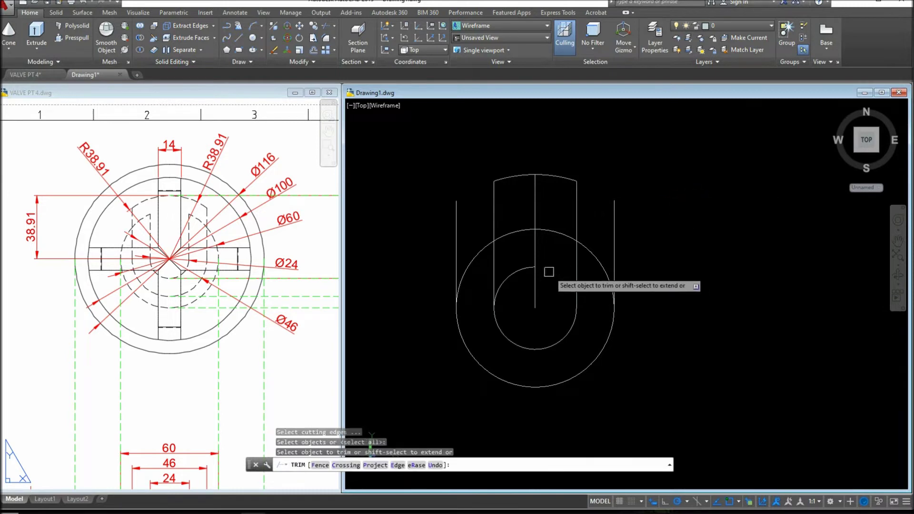
pyautogui.rightClick(711, 257)
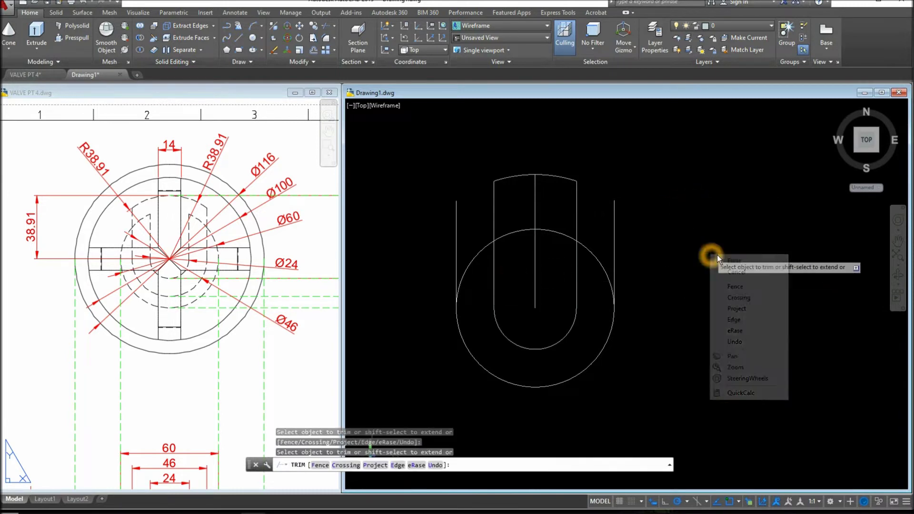
pyautogui.click(716, 258)
pyautogui.click(535, 206)
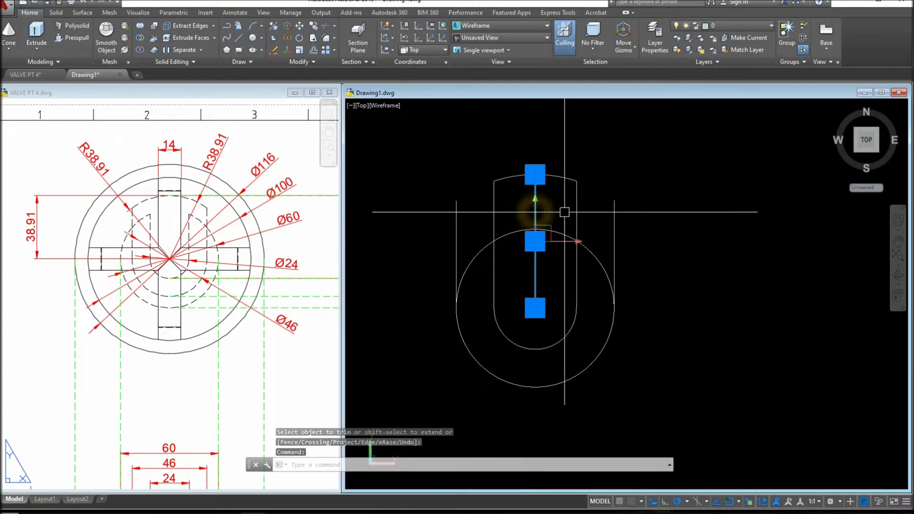
pyautogui.press('Delete')
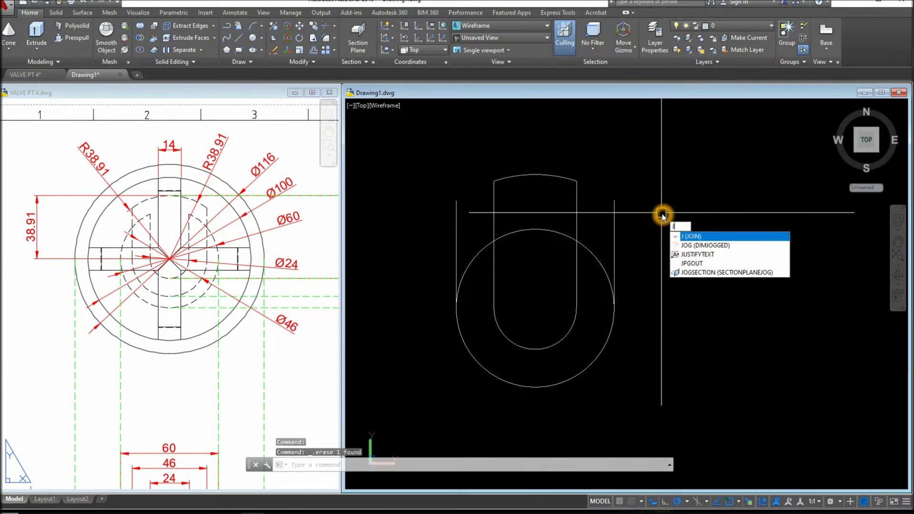
# Step: Join the top arc, the two inner vertical lines and the lower 24 mm arc into one closed polyline
pyautogui.write('J')
pyautogui.press('Return')
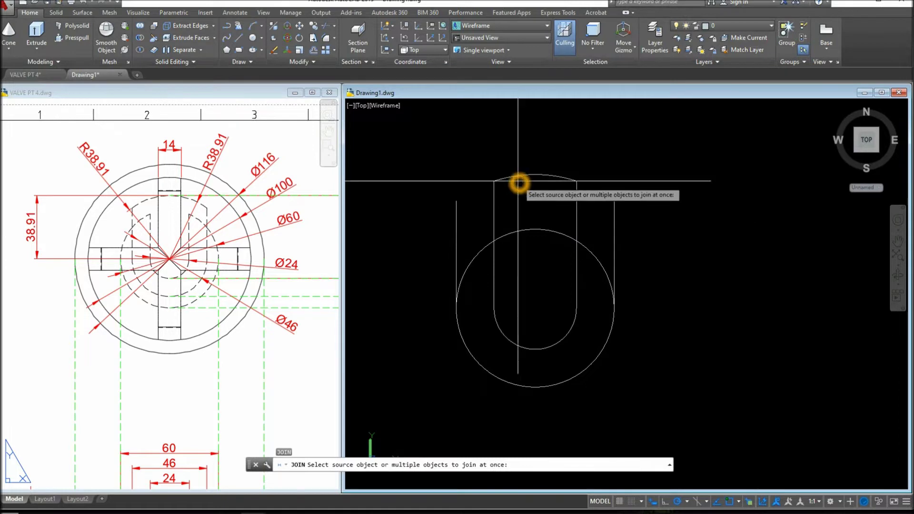
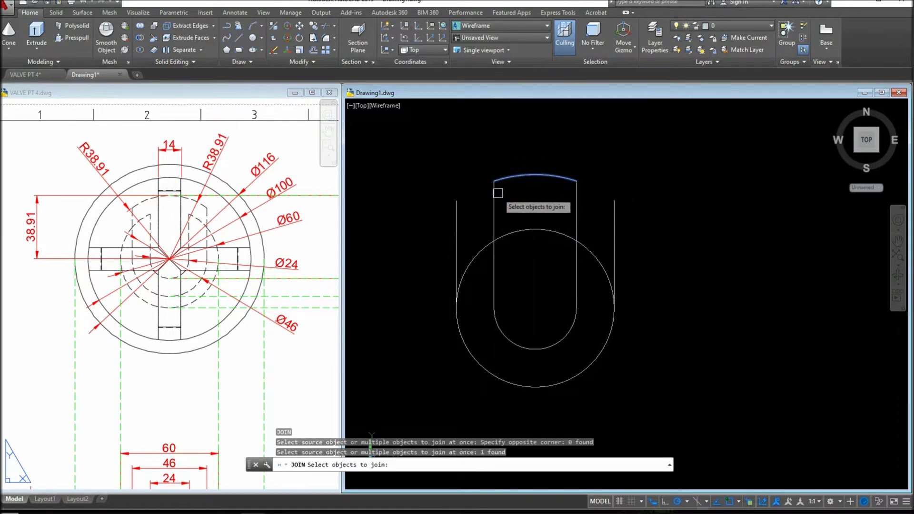
pyautogui.click(585, 195)
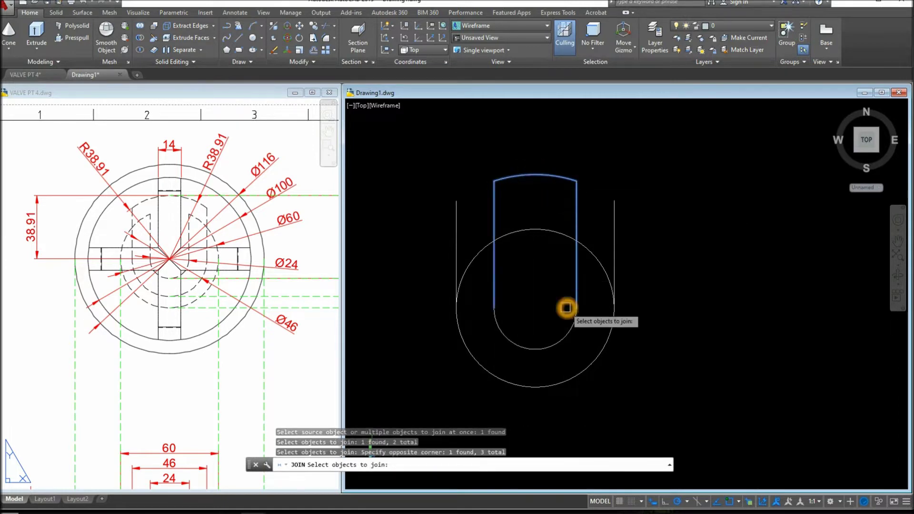
pyautogui.click(567, 339)
pyautogui.press('Return')
pyautogui.click(577, 212)
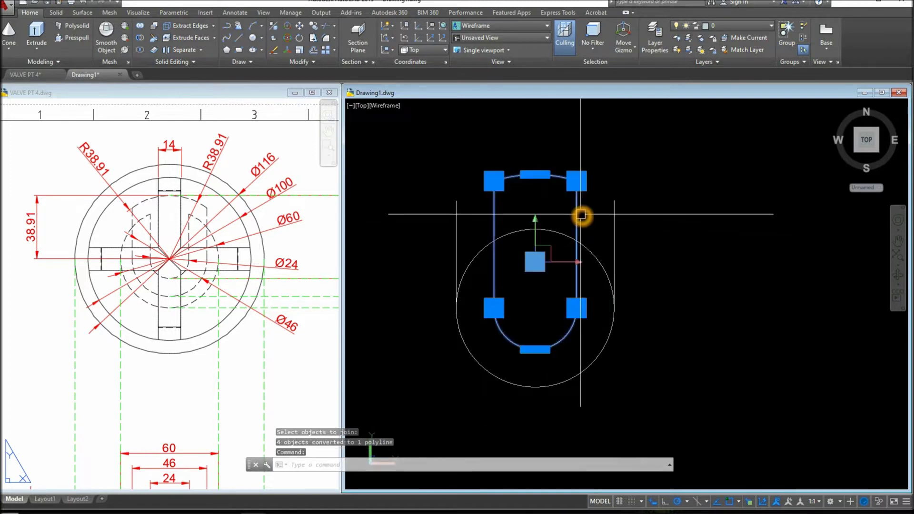
pyautogui.press('Escape')
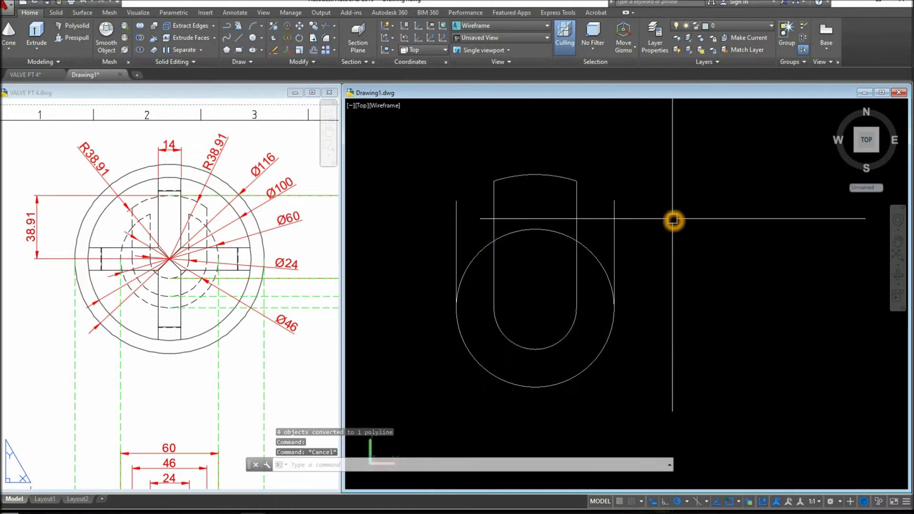
# Step: Examine the slot's depth dimensions in the side and front views of the VALVE PT 4 drawing
pyautogui.keyDown('shift'); pyautogui.moveTo(672, 219); pyautogui.dragTo(734, 113, button='middle'); pyautogui.keyUp('shift')
pyautogui.scroll(3, 477, 341)
pyautogui.moveTo(477, 341); pyautogui.dragTo(529, 322, button='middle')
pyautogui.click(232, 385)
pyautogui.scroll(-2, 237, 381)
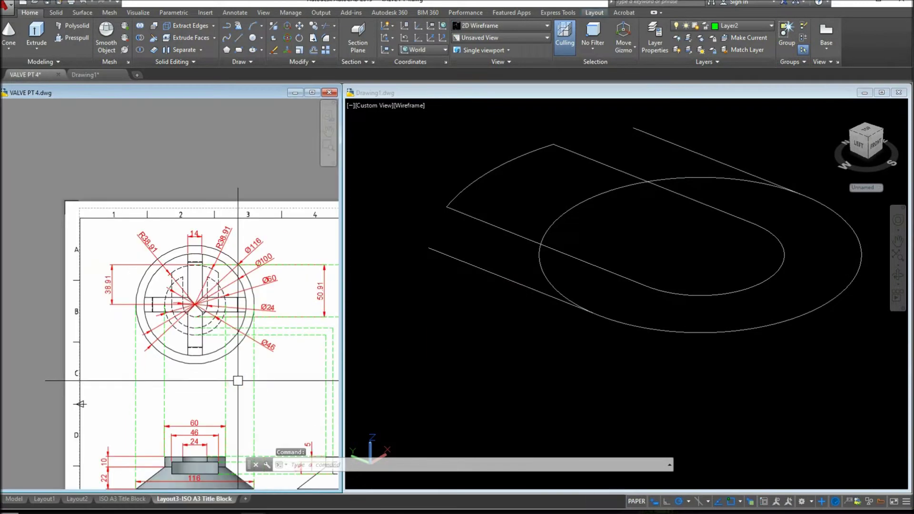
pyautogui.moveTo(157, 423); pyautogui.dragTo(67, 306, button='middle')
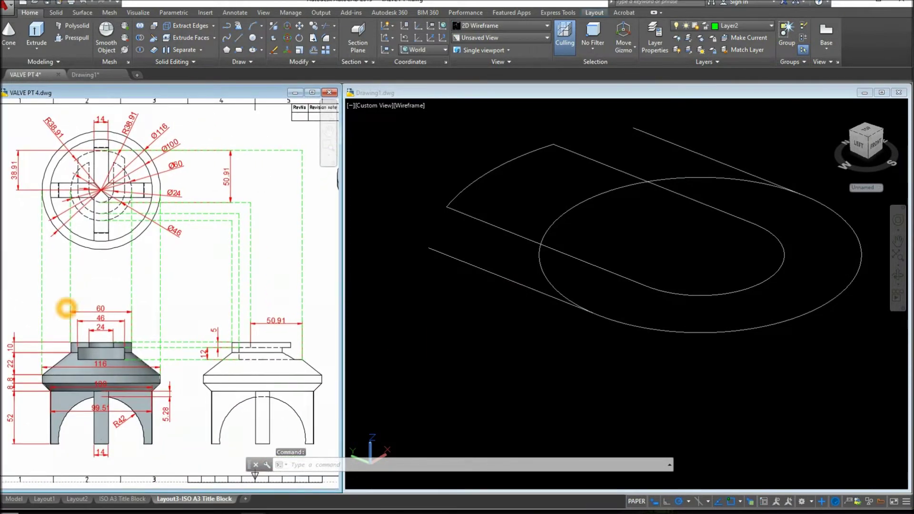
pyautogui.scroll(6, 252, 344)
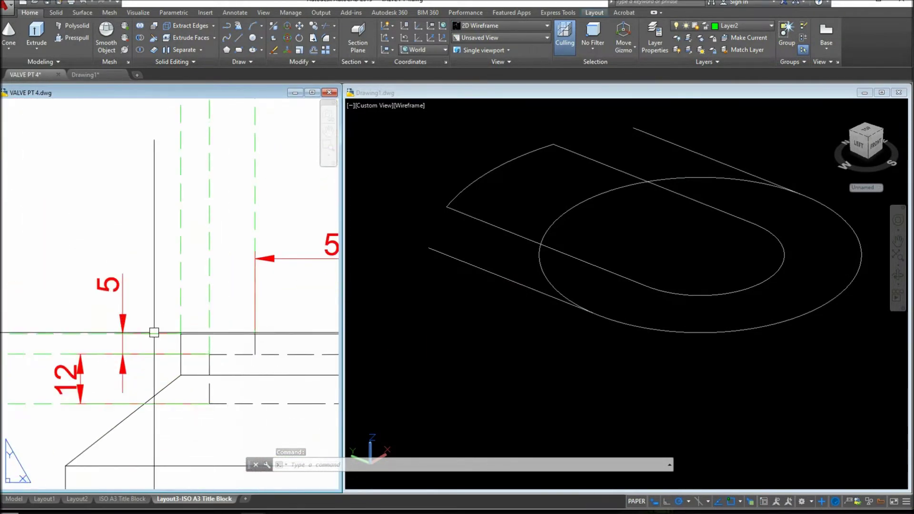
pyautogui.click(123, 304)
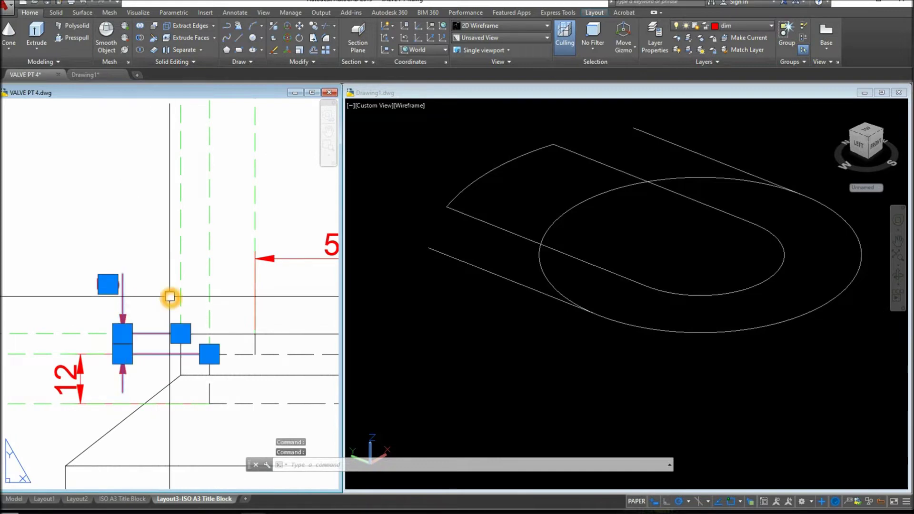
pyautogui.press('Escape')
pyautogui.scroll(-5, 170, 297)
pyautogui.moveTo(171, 296)
pyautogui.mouseDown(button='middle')
pyautogui.moveTo(284, 348)
pyautogui.moveTo(178, 306)
pyautogui.mouseUp(button='middle')
pyautogui.moveTo(95, 320); pyautogui.dragTo(179, 310, button='middle')
pyautogui.scroll(5, 179, 311)
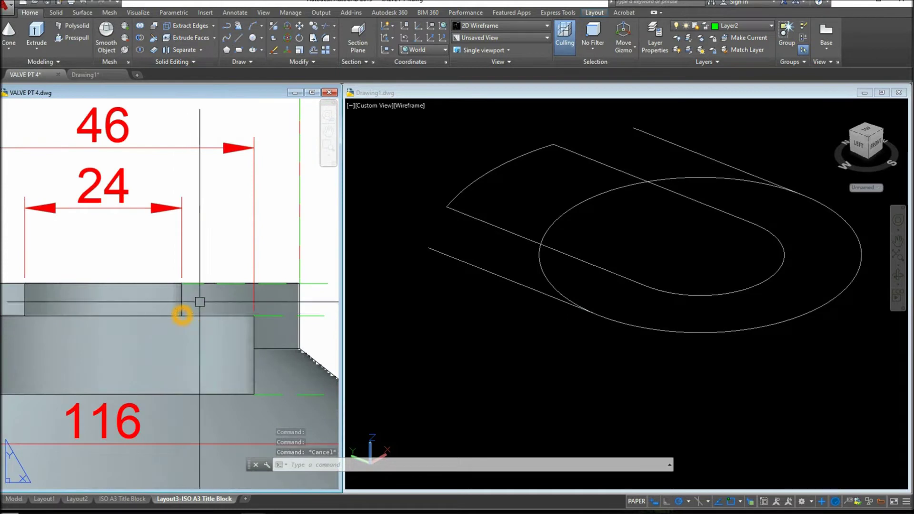
# Step: Extrude the closed inner slot profile in Drawing1 downward by 5
pyautogui.click(578, 378)
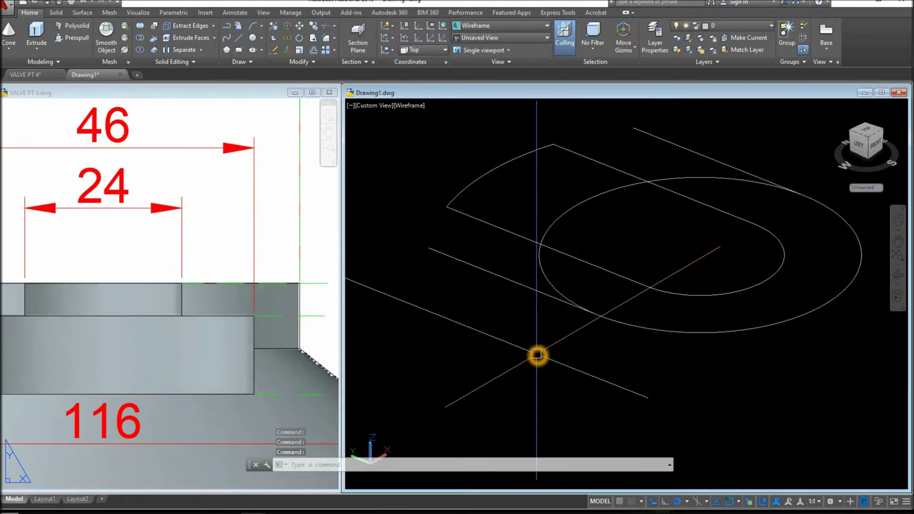
pyautogui.write('ext')
pyautogui.press('Return')
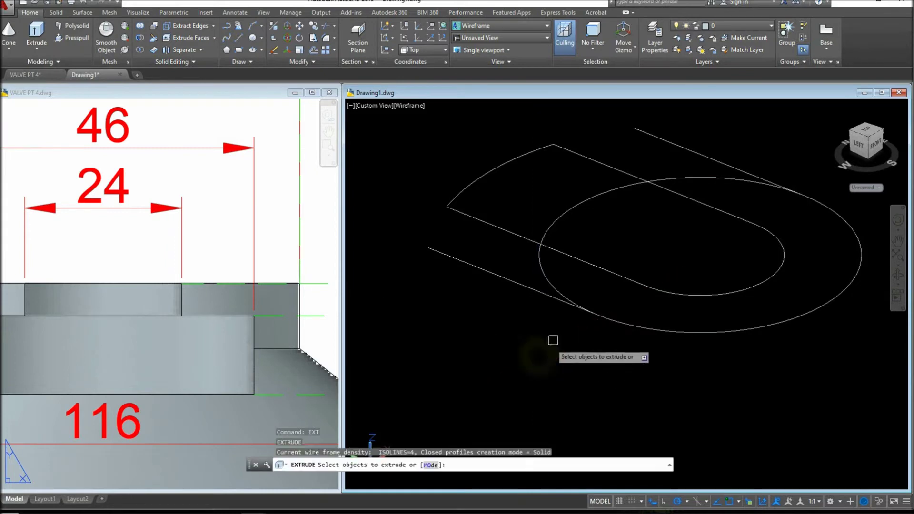
pyautogui.click(607, 266)
pyautogui.rightClick(632, 254)
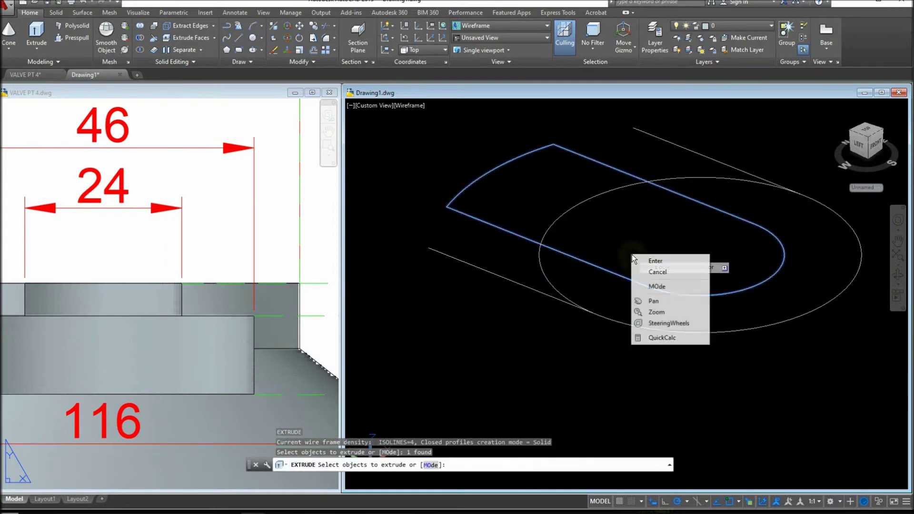
pyautogui.click(653, 261)
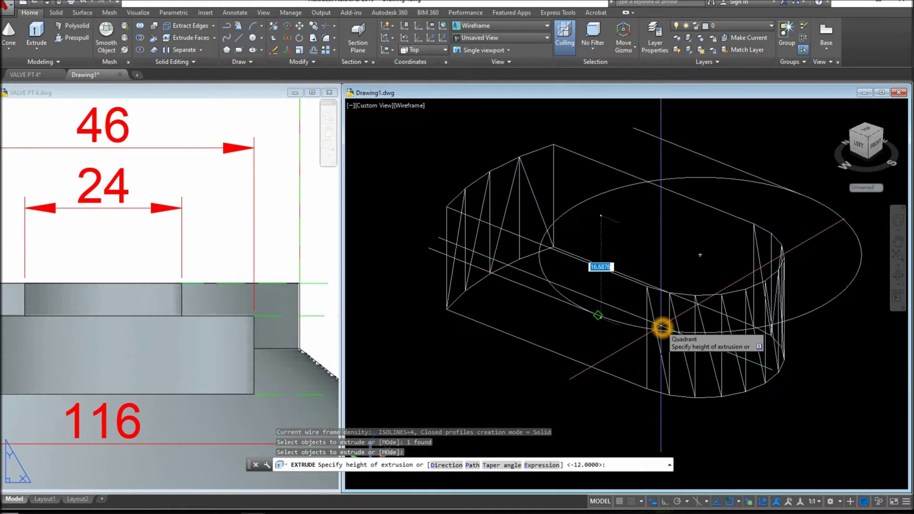
pyautogui.press('Return')
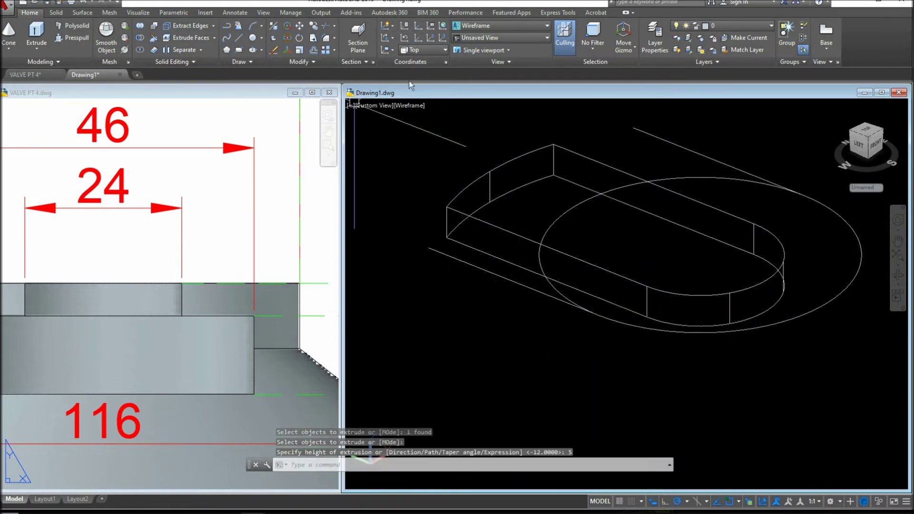
# Step: In the Top view, draw a three-point arc between the upper ends of the outer lines, through the middle of the inner profile's top arc
pyautogui.click(382, 106)
pyautogui.click(407, 131)
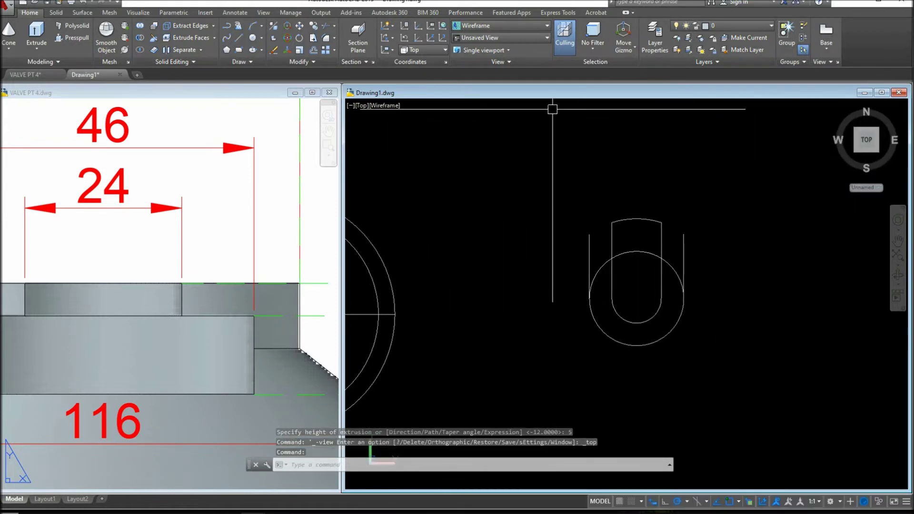
pyautogui.click(261, 29)
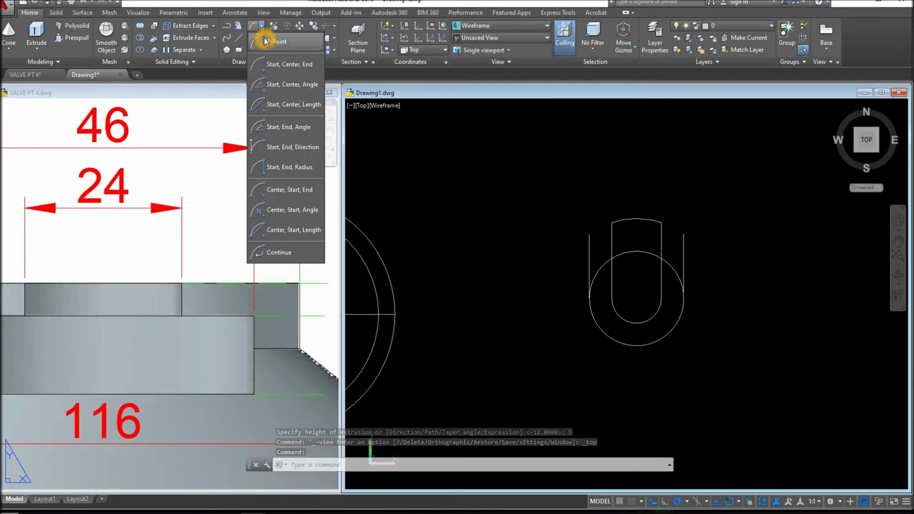
pyautogui.click(264, 38)
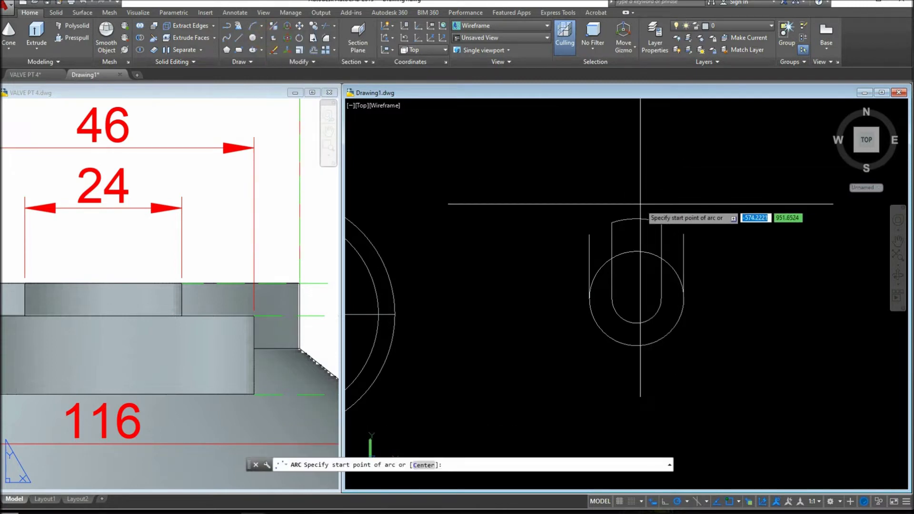
pyautogui.click(684, 234)
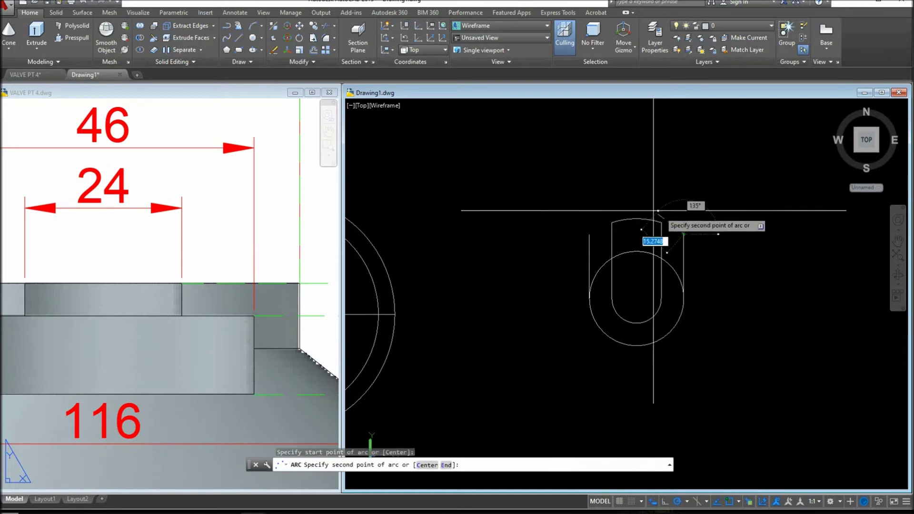
pyautogui.click(635, 220)
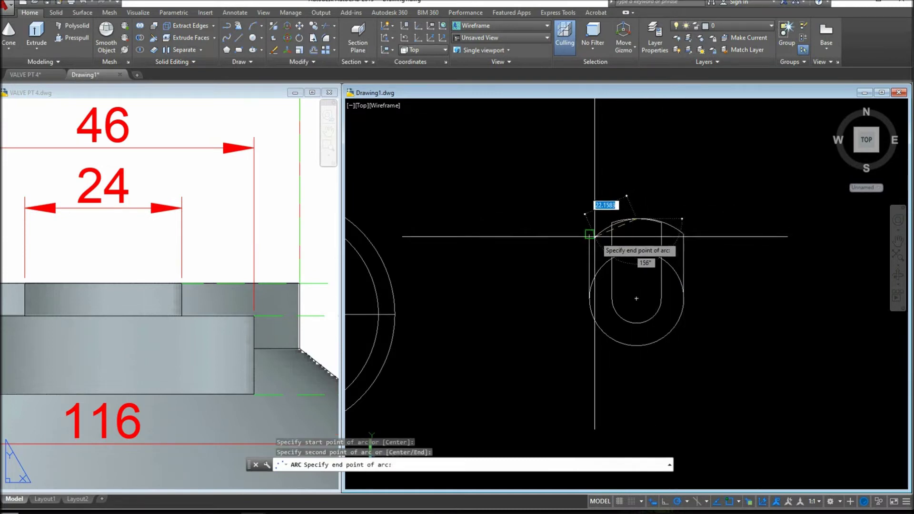
pyautogui.click(590, 235)
# Step: Trim away the upper half of the 46 mm circle between the two outer vertical lines
pyautogui.moveTo(664, 235)
pyautogui.mouseDown(button='middle')
pyautogui.moveTo(679, 237)
pyautogui.moveTo(615, 227)
pyautogui.mouseUp(button='middle')
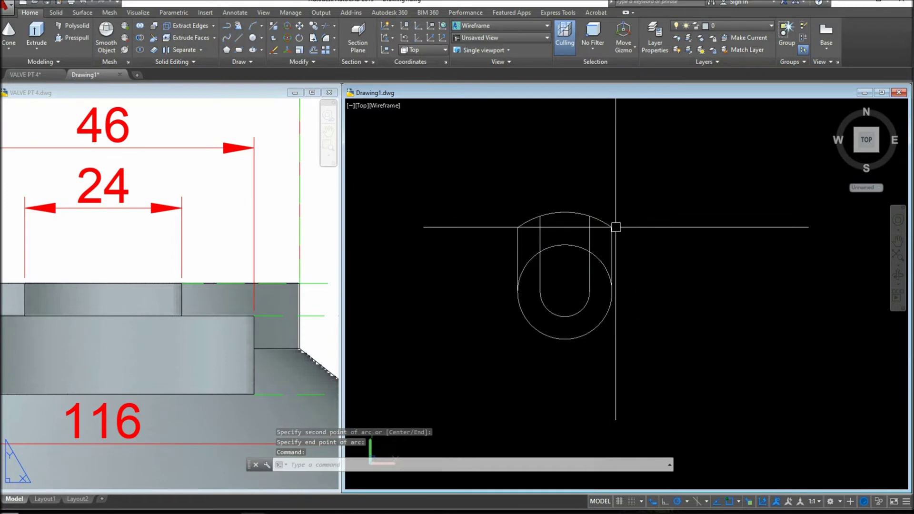
pyautogui.press('Return')
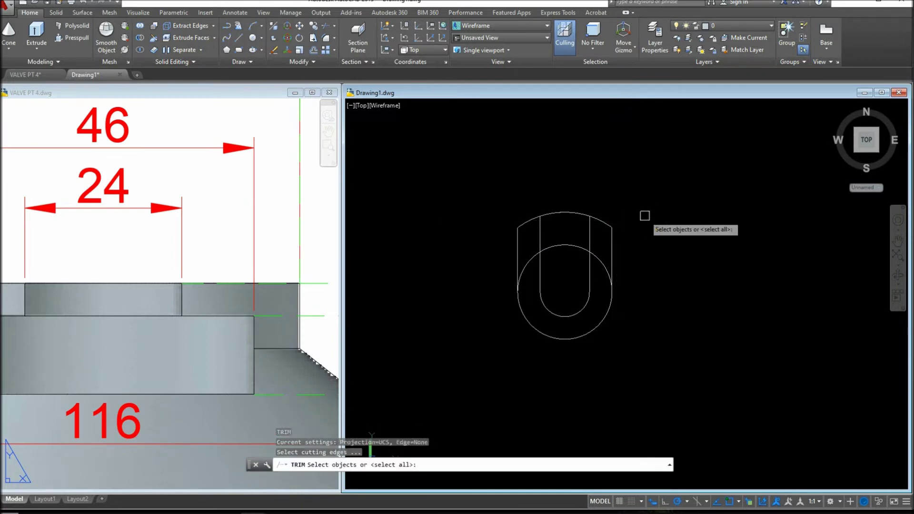
pyautogui.press('Return')
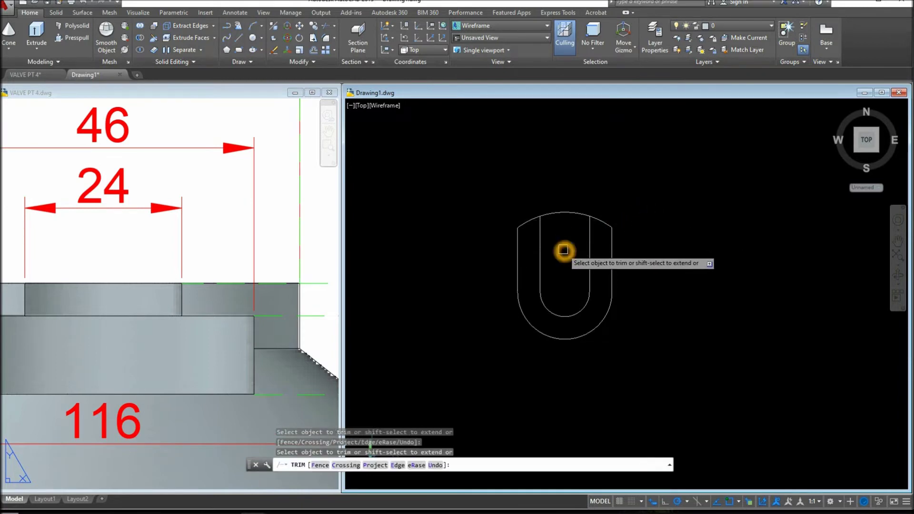
pyautogui.rightClick(642, 238)
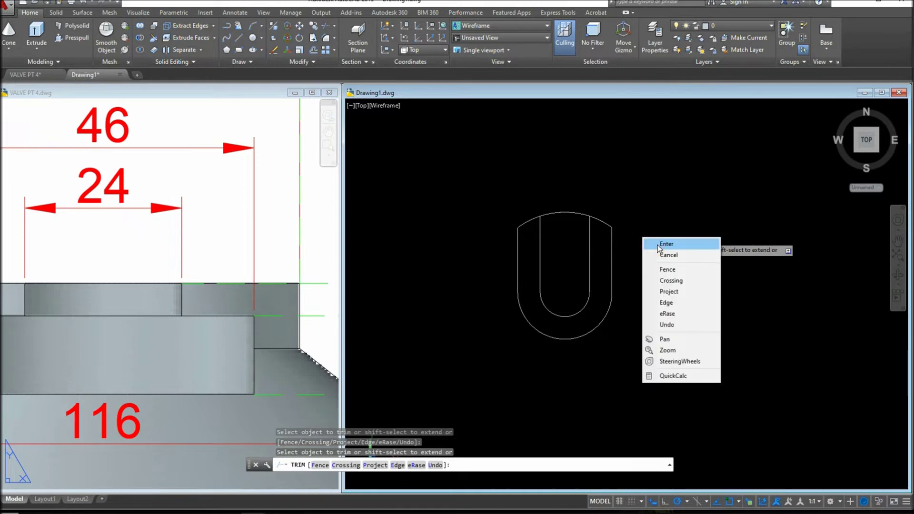
pyautogui.click(658, 239)
# Step: Join the outer top arc, the two outer vertical lines and the lower 46 mm arc into one closed polyline
pyautogui.write('j')
pyautogui.press('Return')
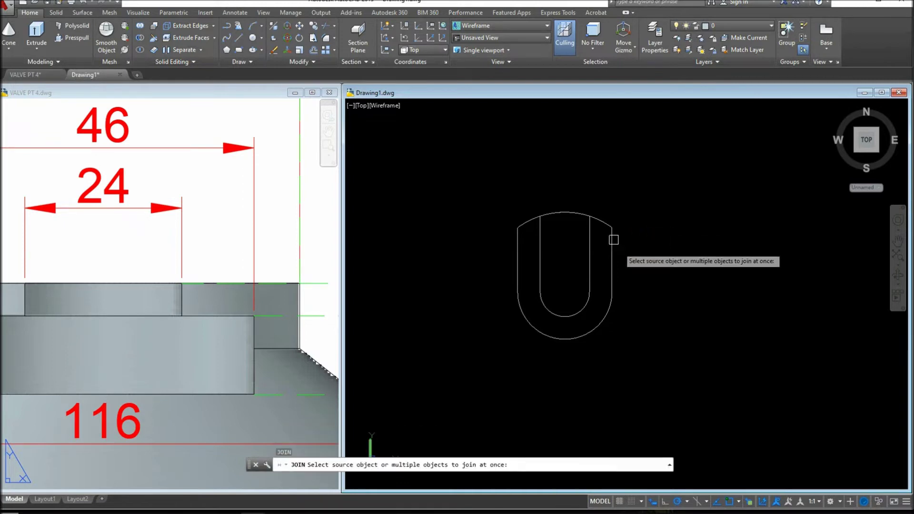
pyautogui.click(603, 224)
pyautogui.click(612, 237)
pyautogui.click(516, 265)
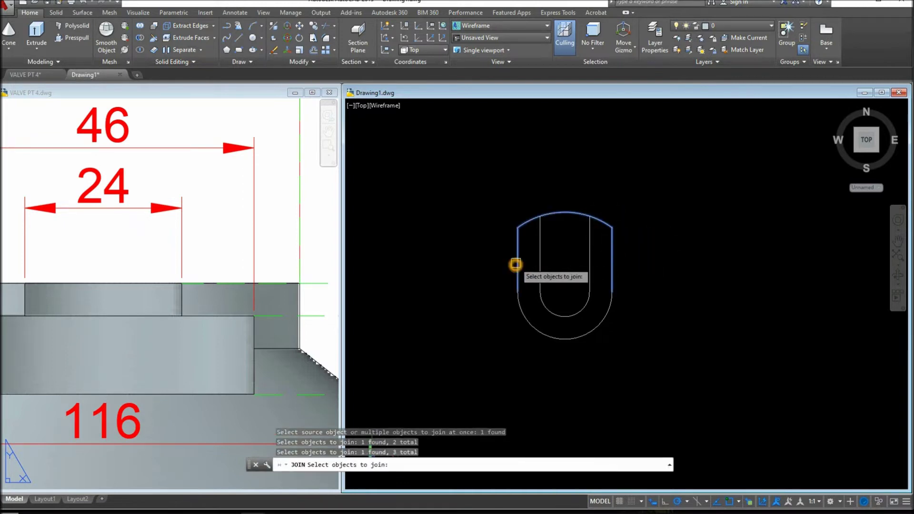
pyautogui.rightClick(616, 293)
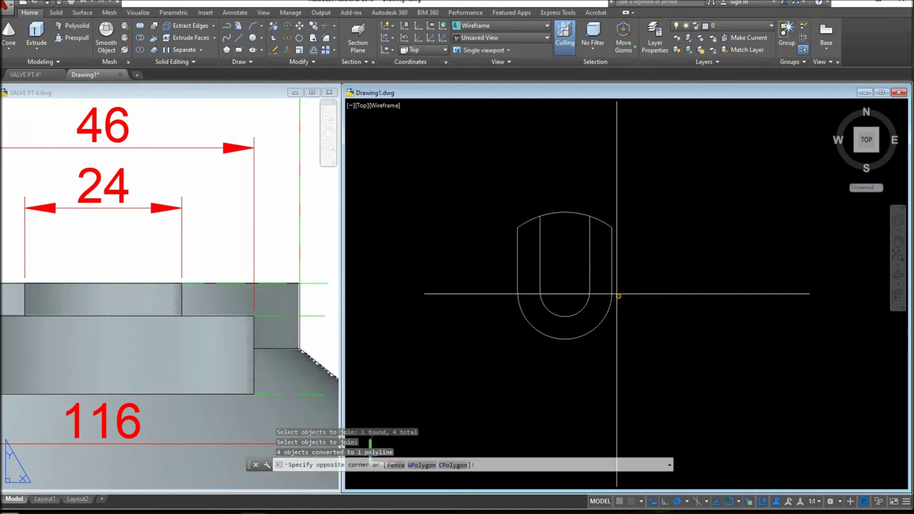
pyautogui.click(612, 292)
pyautogui.press('Escape')
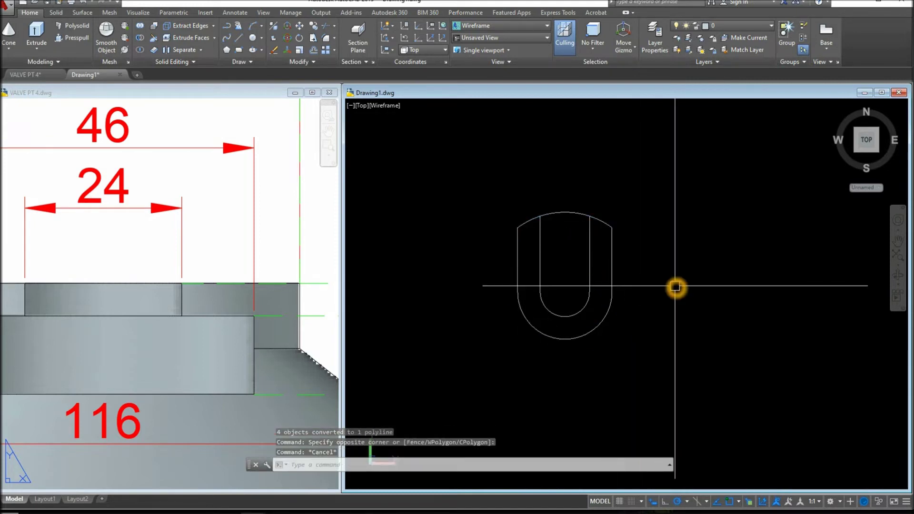
# Step: Check the wider slot's depth dimension below the upper slot in the VALVE PT 4 drawing
pyautogui.click(230, 359)
pyautogui.scroll(-4, 231, 357)
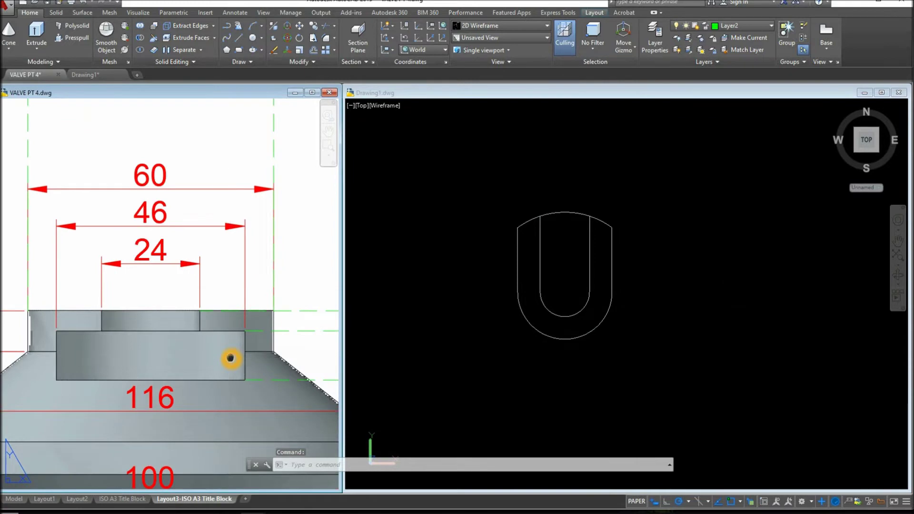
pyautogui.moveTo(157, 332); pyautogui.dragTo(87, 337, button='middle')
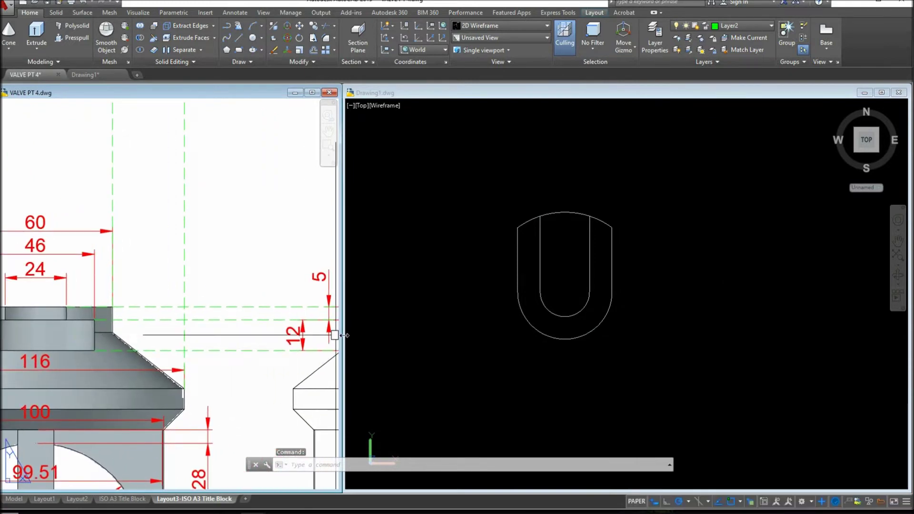
pyautogui.click(301, 338)
pyautogui.press('Escape')
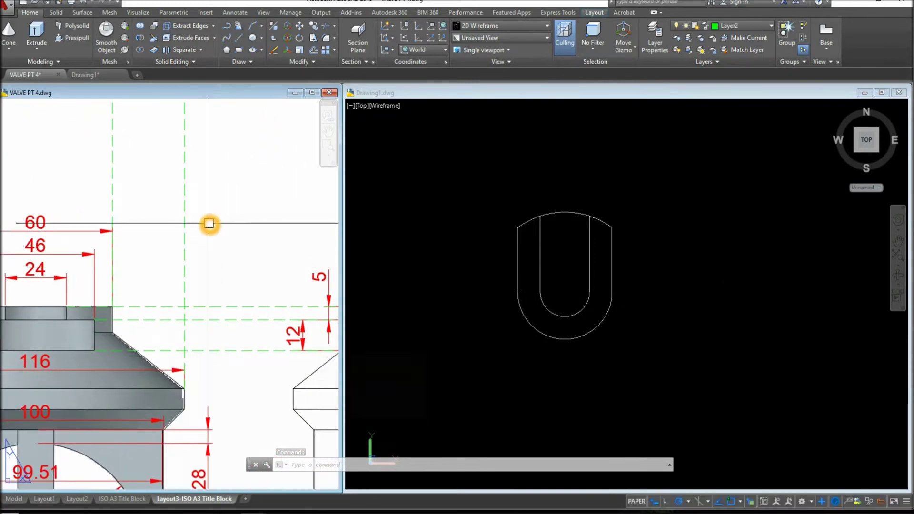
pyautogui.scroll(-3, 210, 220)
pyautogui.moveTo(210, 220); pyautogui.dragTo(157, 236, button='middle')
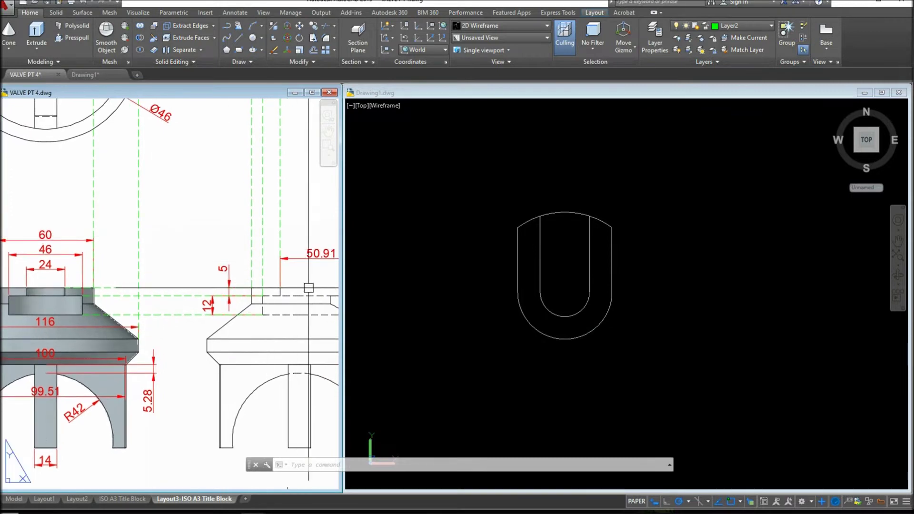
# Step: Move the outer slot profile down from the midpoint of the inner slot solid's upper arc to the midpoint of its lower arc
pyautogui.click(480, 385)
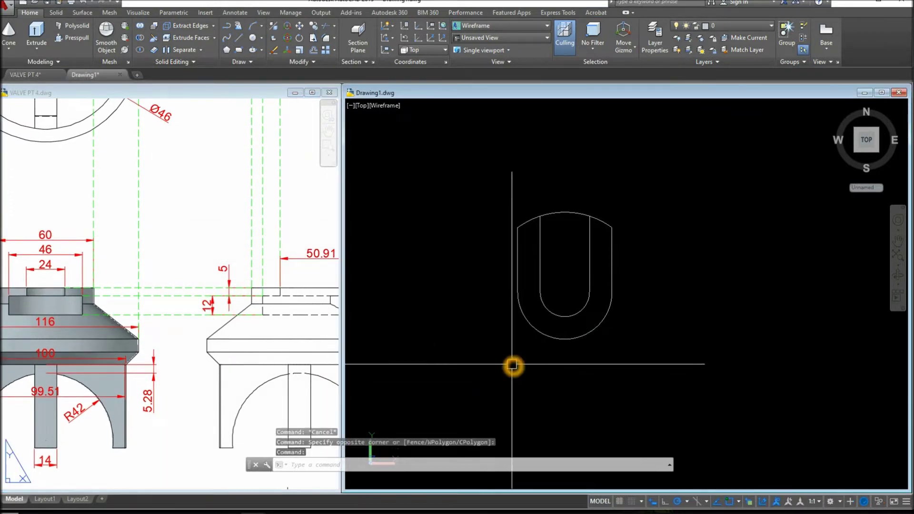
pyautogui.keyDown('shift'); pyautogui.moveTo(512, 365); pyautogui.dragTo(540, 248, button='middle'); pyautogui.keyUp('shift')
pyautogui.scroll(3, 596, 311)
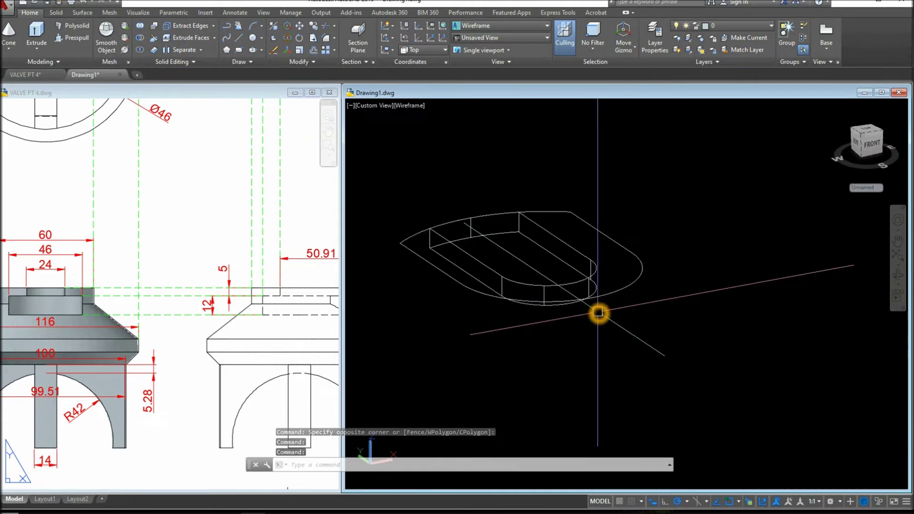
pyautogui.moveTo(597, 312)
pyautogui.keyDown('shift'); pyautogui.mouseDown(button='middle')
pyautogui.moveTo(616, 276)
pyautogui.moveTo(604, 310)
pyautogui.mouseUp(button='middle'); pyautogui.keyUp('shift')
pyautogui.click(611, 292)
pyautogui.rightClick(676, 199)
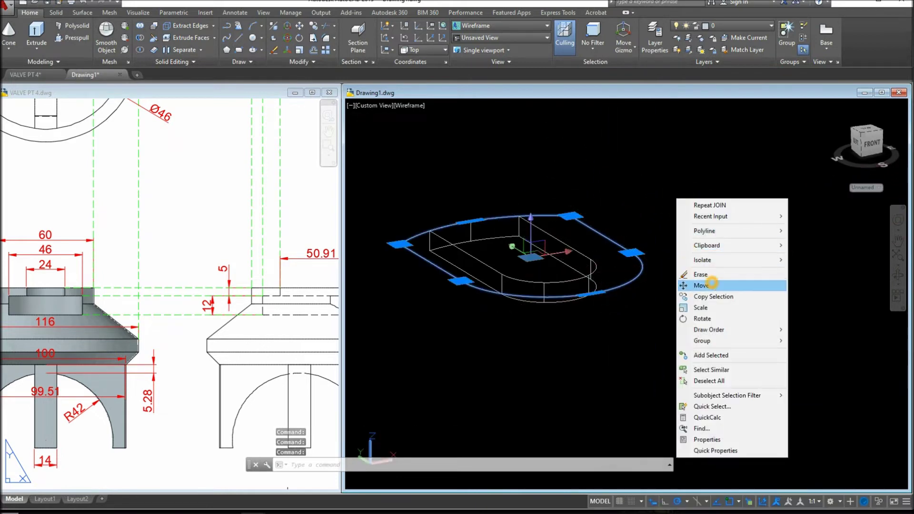
pyautogui.click(711, 286)
pyautogui.click(471, 218)
pyautogui.click(472, 238)
pyautogui.click(631, 244)
pyautogui.moveTo(640, 243)
pyautogui.keyDown('shift'); pyautogui.mouseDown(button='middle')
pyautogui.moveTo(661, 205)
pyautogui.moveTo(650, 237)
pyautogui.mouseUp(button='middle'); pyautogui.keyUp('shift')
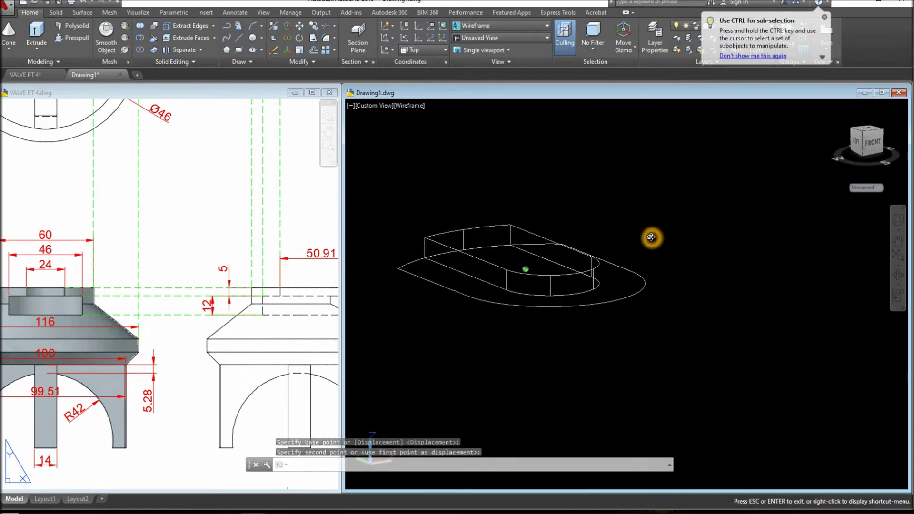
# Step: Extrude the outer slot profile 12 mm downward
pyautogui.click(621, 279)
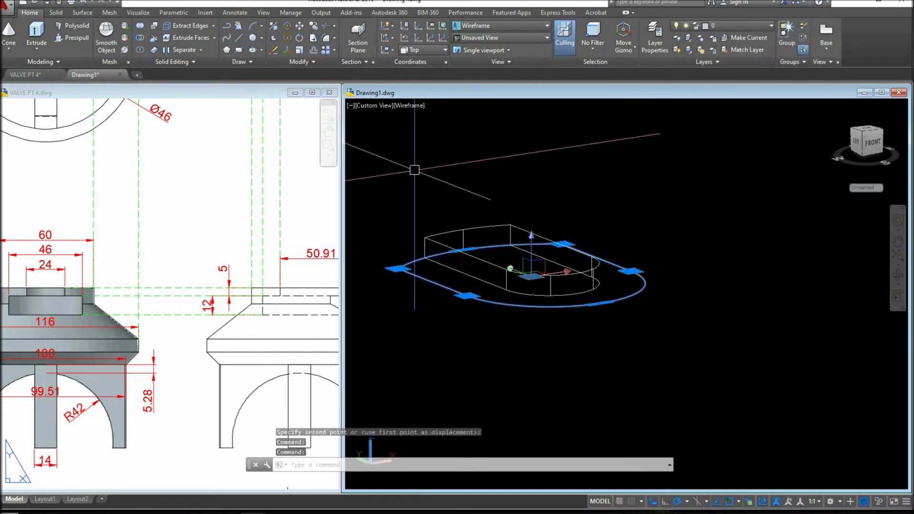
pyautogui.click(38, 32)
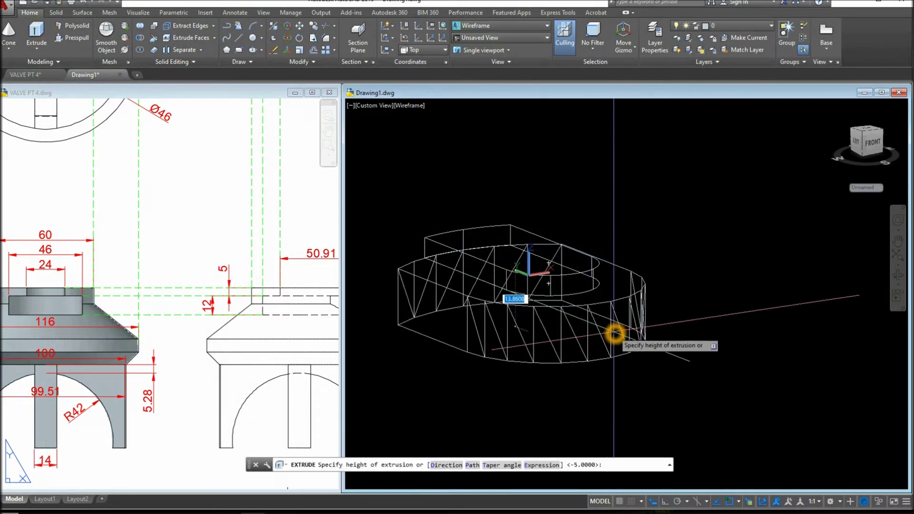
pyautogui.write('12')
pyautogui.press('Return')
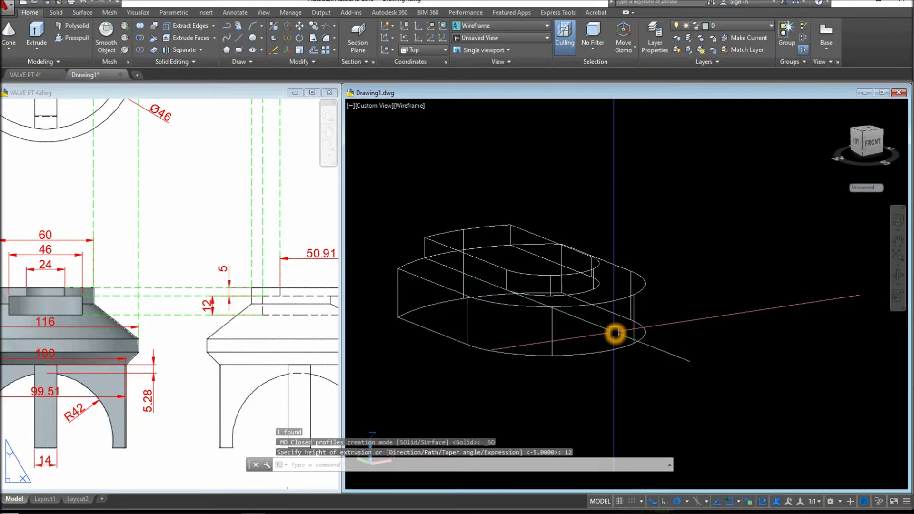
# Step: Set the visual style to Conceptual and bring the two slot solids into view
pyautogui.click(410, 107)
pyautogui.click(490, 141)
pyautogui.scroll(-5, 615, 171)
pyautogui.moveTo(616, 173); pyautogui.dragTo(598, 210, button='middle')
pyautogui.scroll(1, 591, 220)
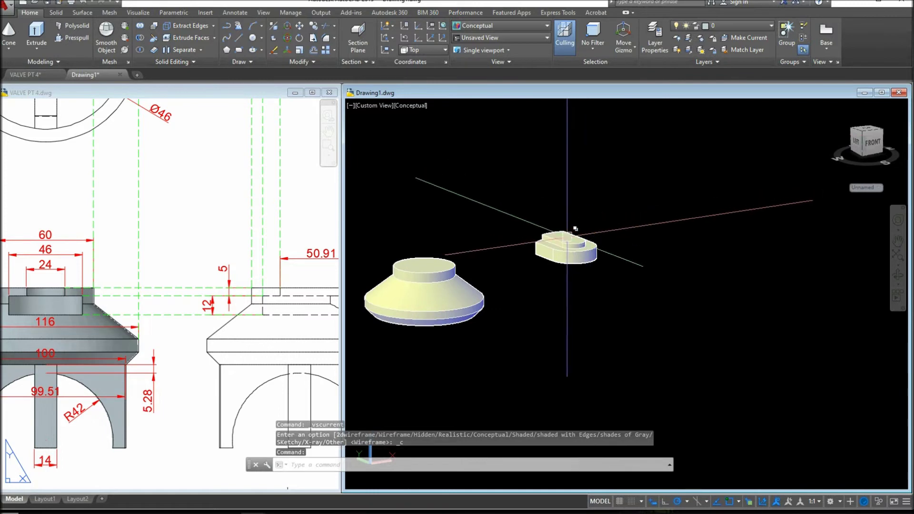
pyautogui.scroll(2, 594, 218)
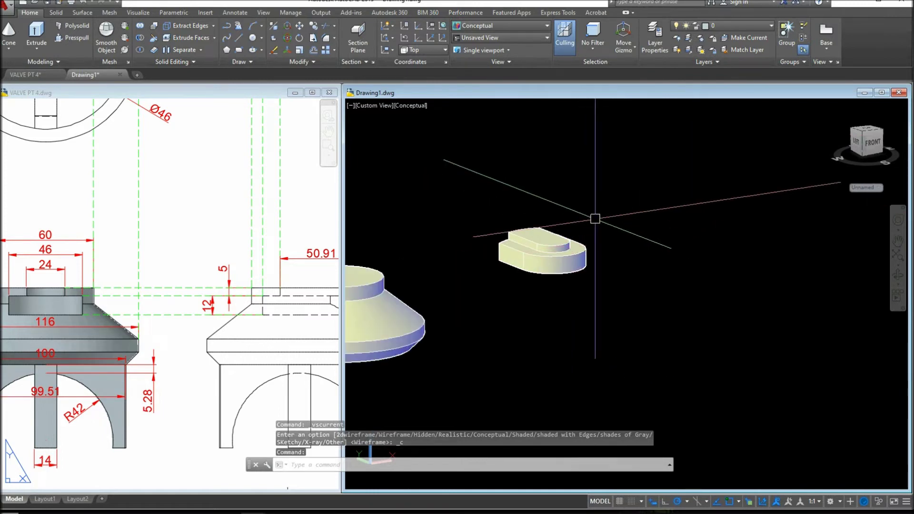
# Step: Union the narrow and wide slot solids into one stepped solid
pyautogui.click(140, 26)
pyautogui.click(483, 203)
pyautogui.click(615, 307)
pyautogui.press('Return')
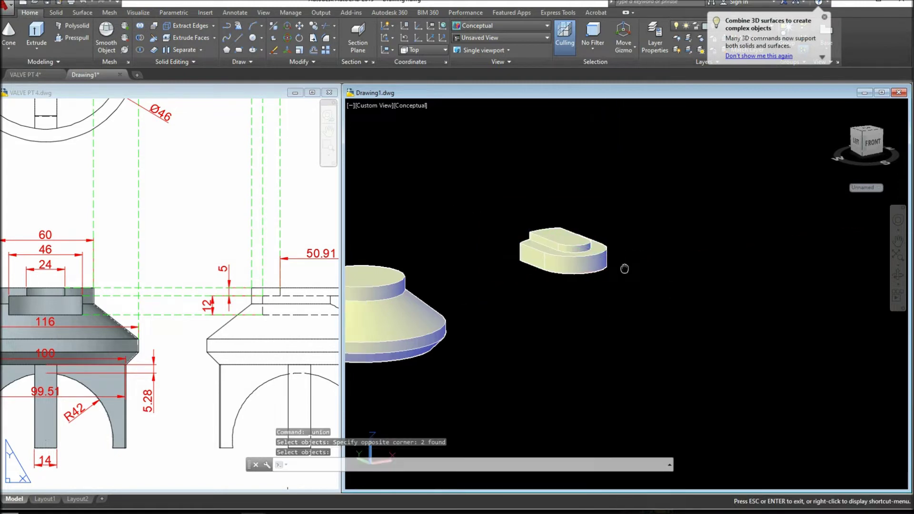
# Step: Move the stepped slot solid by the centre of its upper rounded end to the centre of the valve body's top face
pyautogui.scroll(3, 700, 261)
pyautogui.click(674, 251)
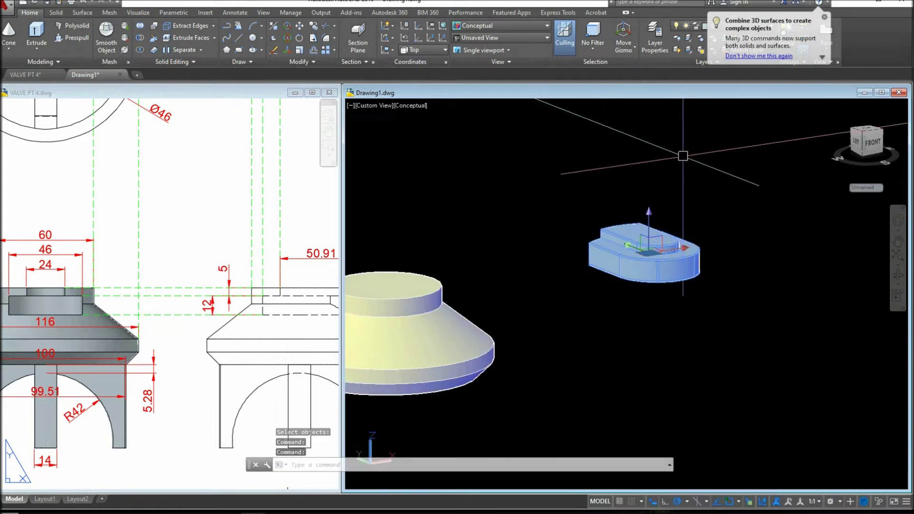
pyautogui.rightClick(684, 157)
pyautogui.click(711, 230)
pyautogui.scroll(4, 709, 235)
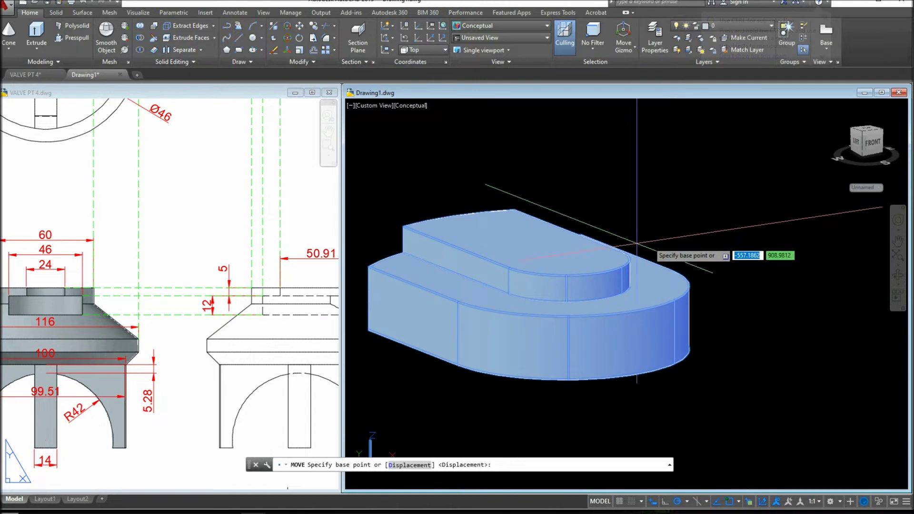
pyautogui.click(566, 259)
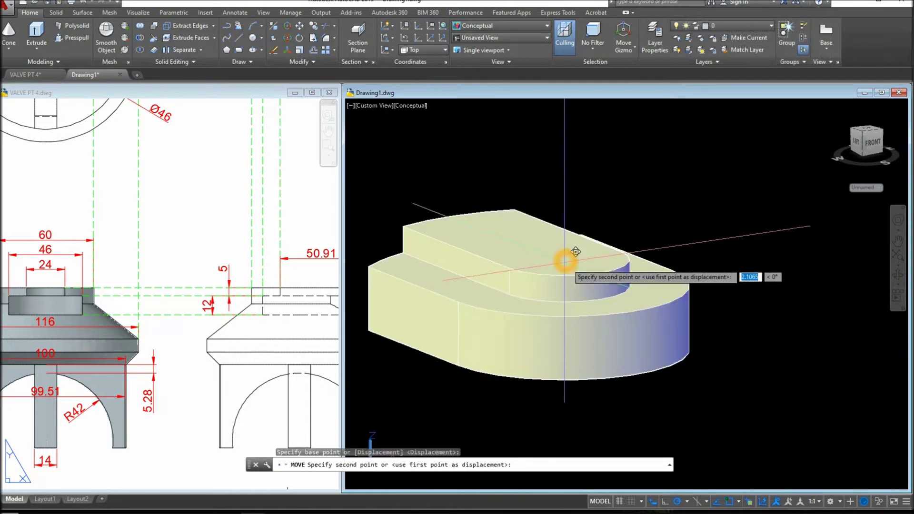
pyautogui.moveTo(663, 271); pyautogui.dragTo(821, 186, button='middle')
pyautogui.scroll(-3, 821, 186)
pyautogui.moveTo(485, 269); pyautogui.dragTo(742, 210, button='middle')
pyautogui.scroll(2, 775, 194)
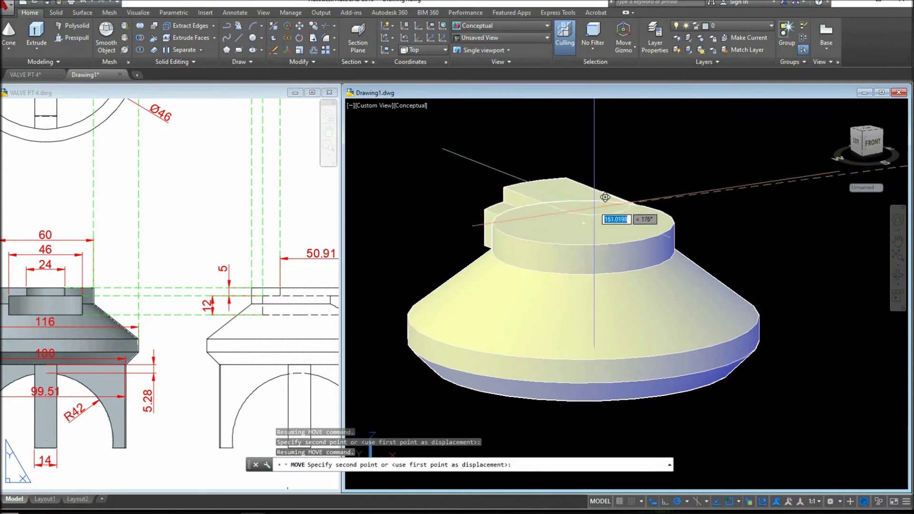
pyautogui.click(581, 210)
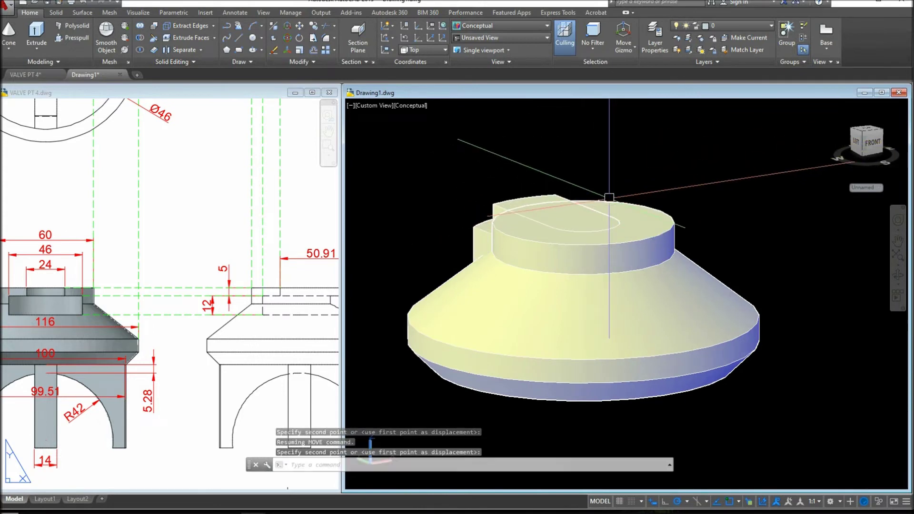
# Step: Subtract the stepped slot solid from the valve body
pyautogui.keyDown('shift'); pyautogui.moveTo(629, 211); pyautogui.dragTo(379, 233, button='middle'); pyautogui.keyUp('shift')
pyautogui.press('Escape')
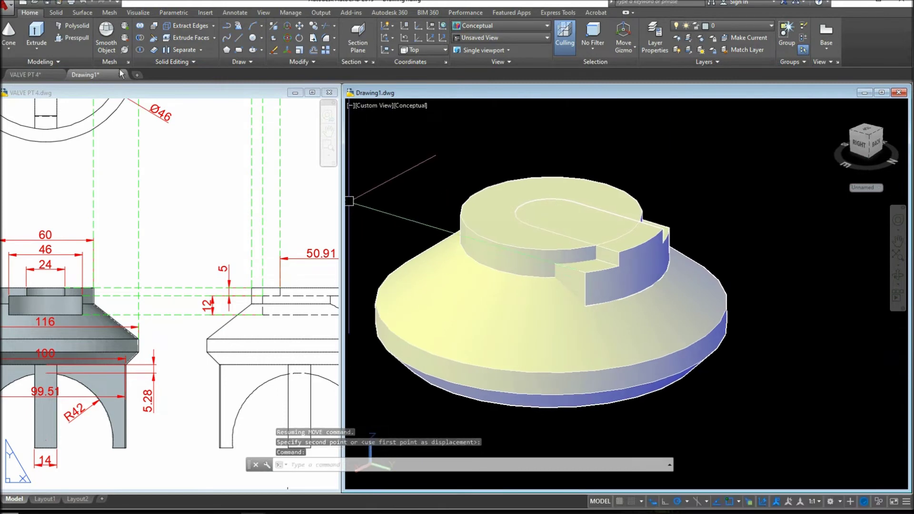
pyautogui.click(141, 35)
pyautogui.click(716, 287)
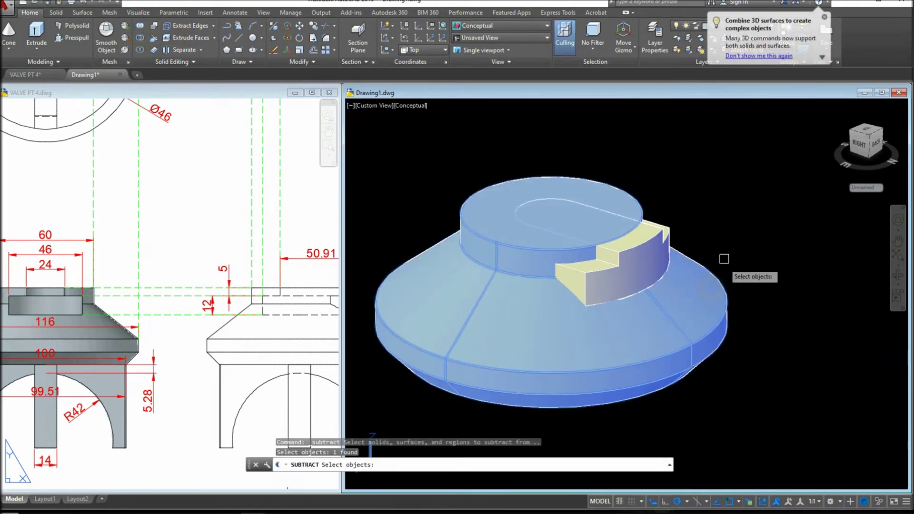
pyautogui.press('Return')
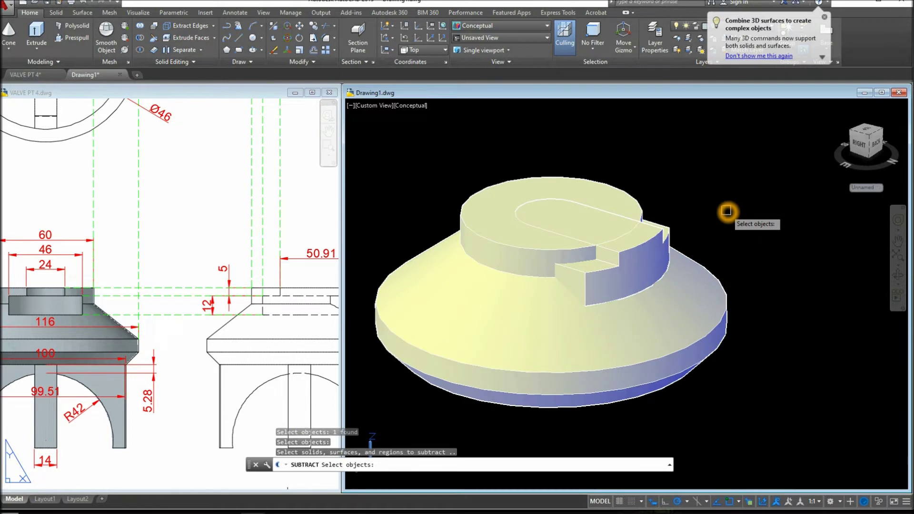
pyautogui.click(655, 246)
pyautogui.rightClick(669, 251)
pyautogui.click(690, 279)
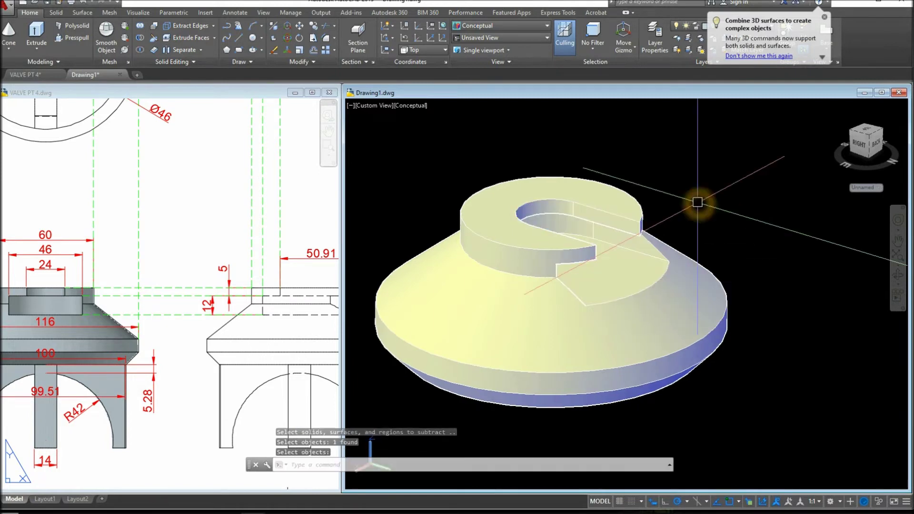
# Step: Switch the valve model to the Top view
pyautogui.scroll(-3, 697, 209)
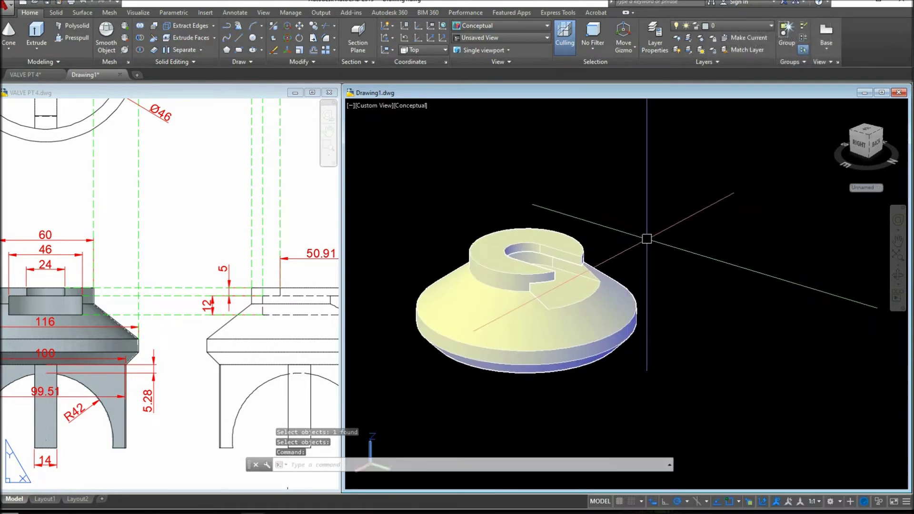
pyautogui.click(379, 215)
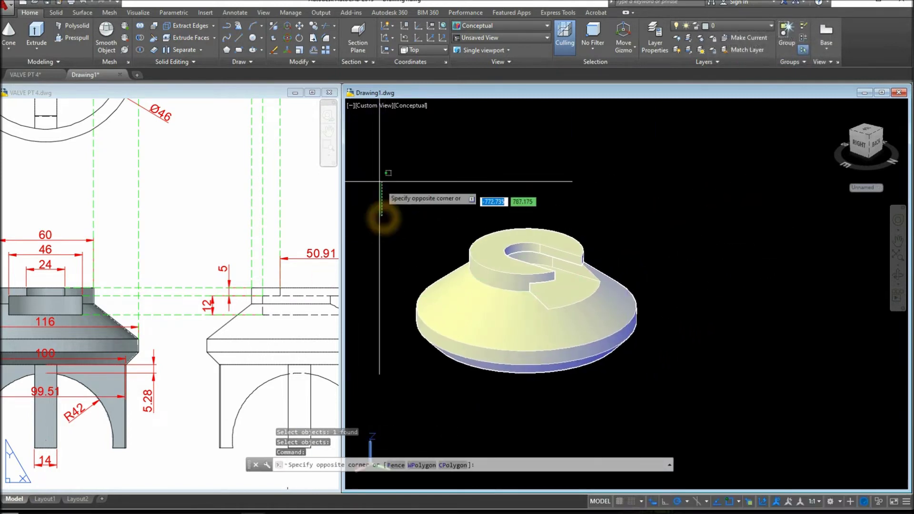
pyautogui.click(371, 106)
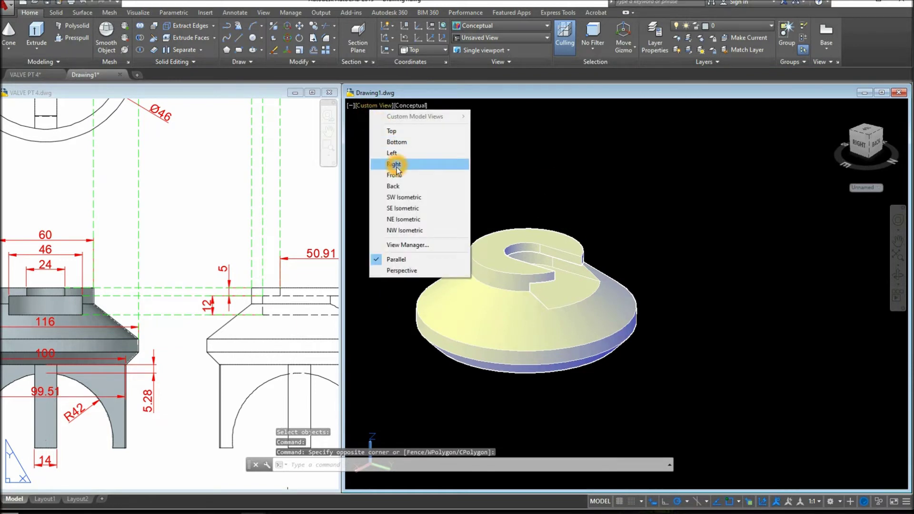
pyautogui.click(396, 130)
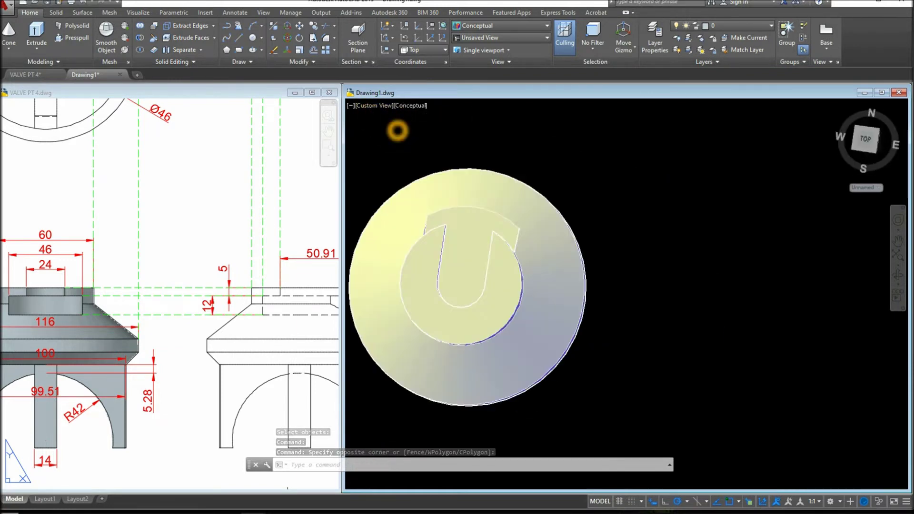
# Step: Check the diameter dimension of the ring just inside the outer edge in the VALVE PT 4 plan view
pyautogui.click(177, 228)
pyautogui.scroll(-4, 180, 228)
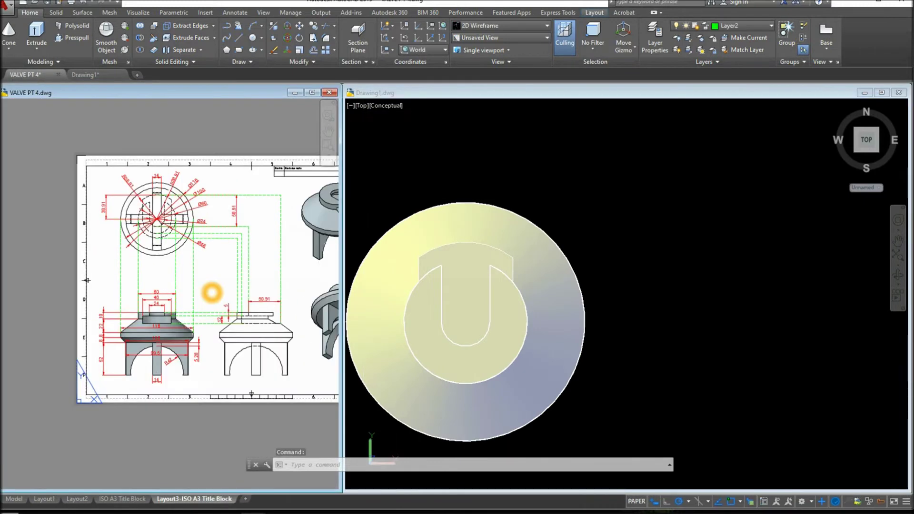
pyautogui.scroll(5, 200, 245)
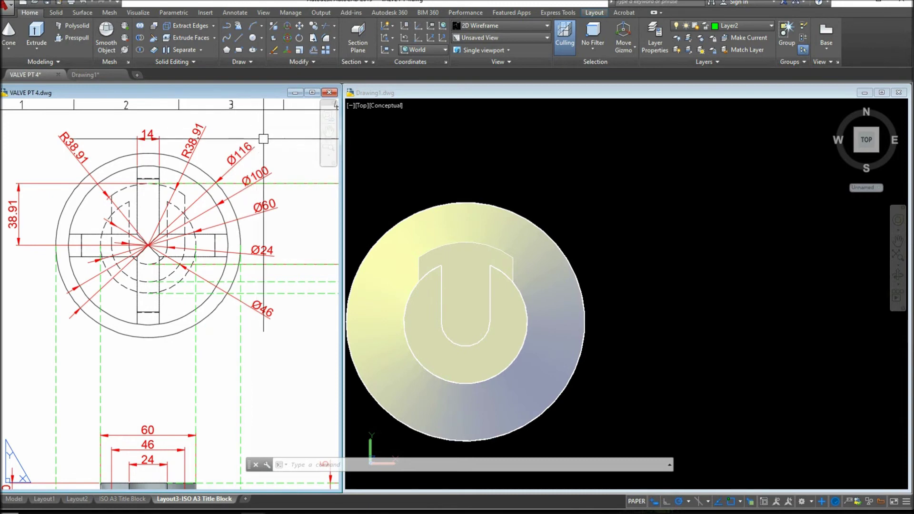
pyautogui.click(269, 174)
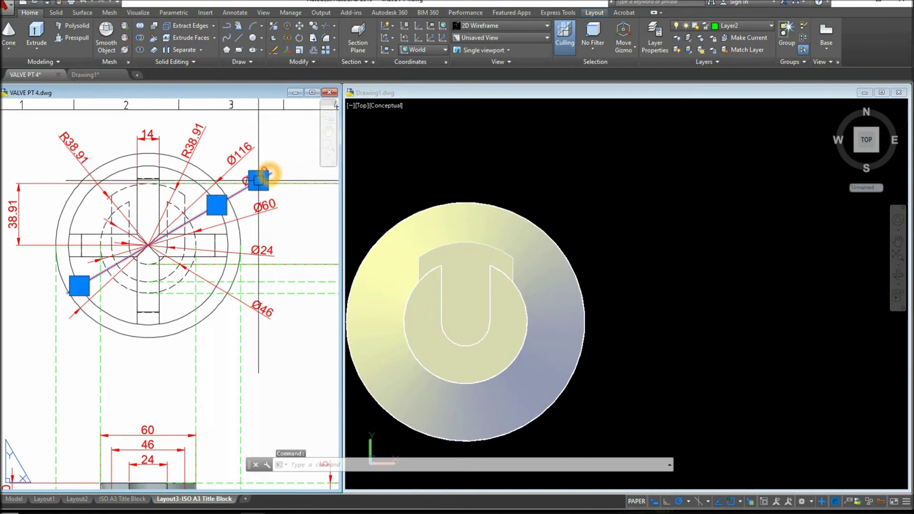
pyautogui.click(502, 167)
pyautogui.click(585, 165)
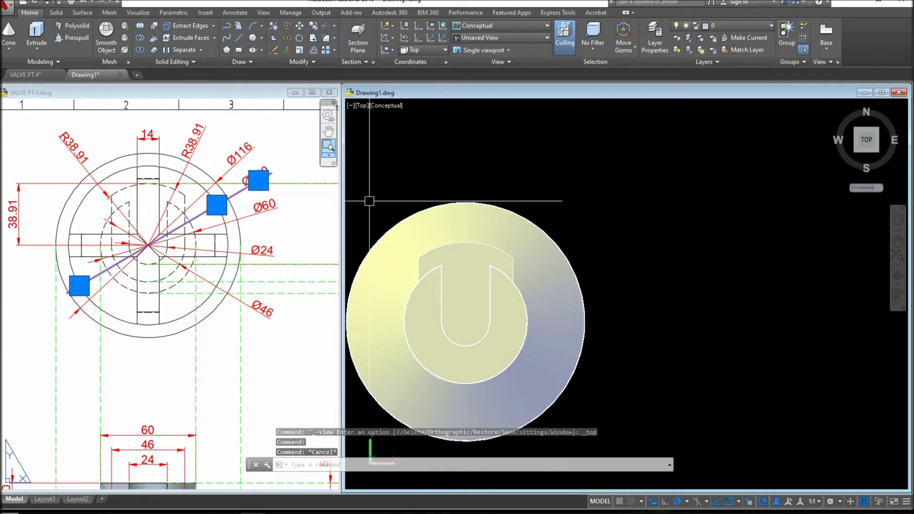
pyautogui.click(29, 139)
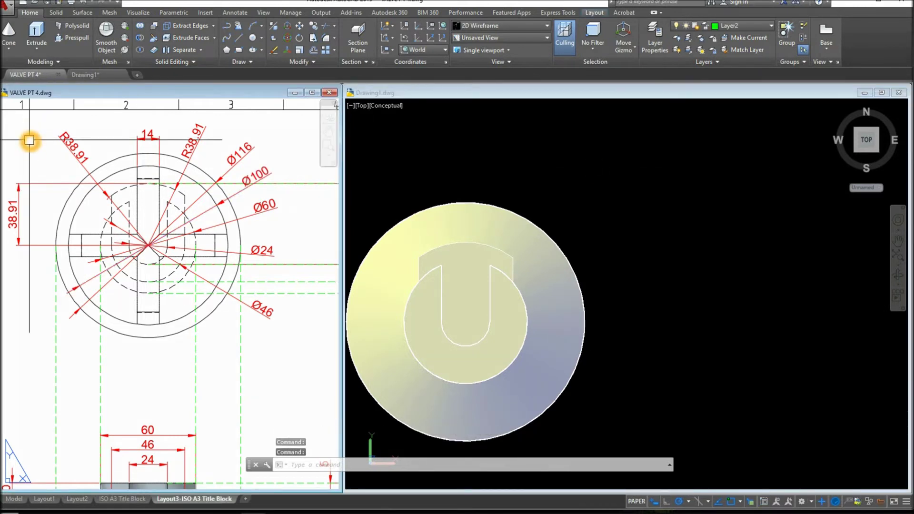
# Step: In Drawing1, draw a circle 100 mm in diameter in the empty space beside the valve body
pyautogui.click(589, 159)
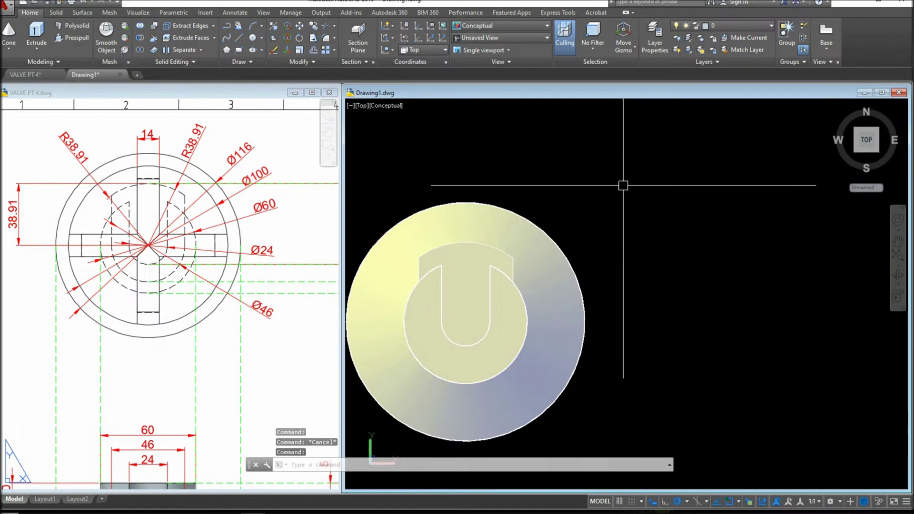
pyautogui.write('c')
pyautogui.press('Return')
pyautogui.moveTo(679, 278); pyautogui.dragTo(538, 257, button='middle')
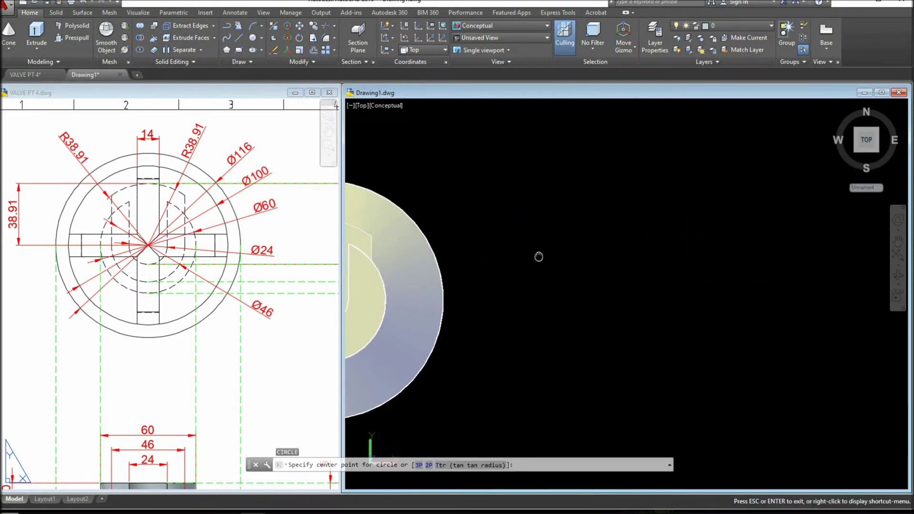
pyautogui.click(646, 259)
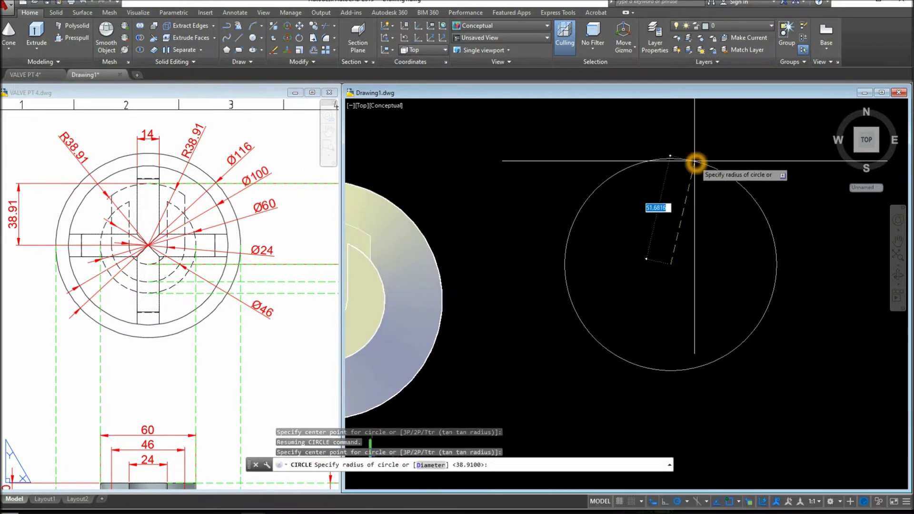
pyautogui.press('Return')
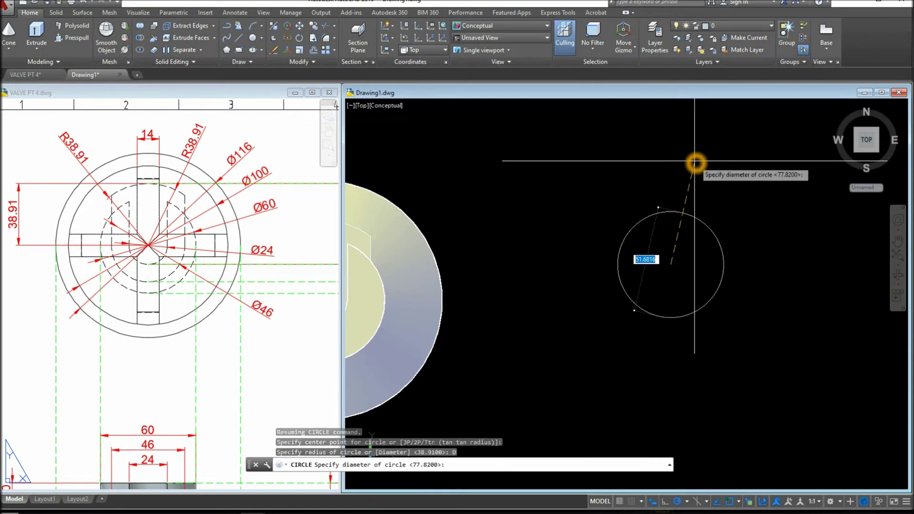
pyautogui.press('Return')
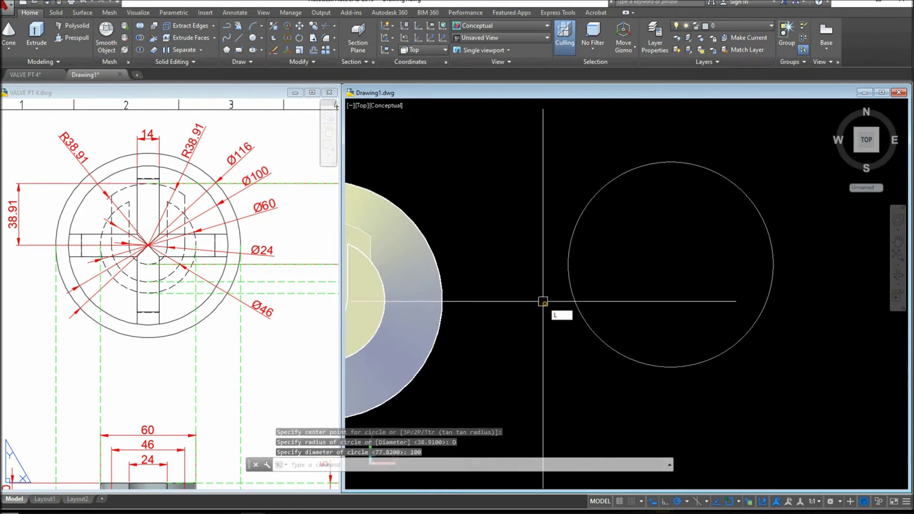
# Step: Draw a vertical line across the 100 mm circle from its bottom quadrant to its top quadrant
pyautogui.press('Return')
pyautogui.click(670, 367)
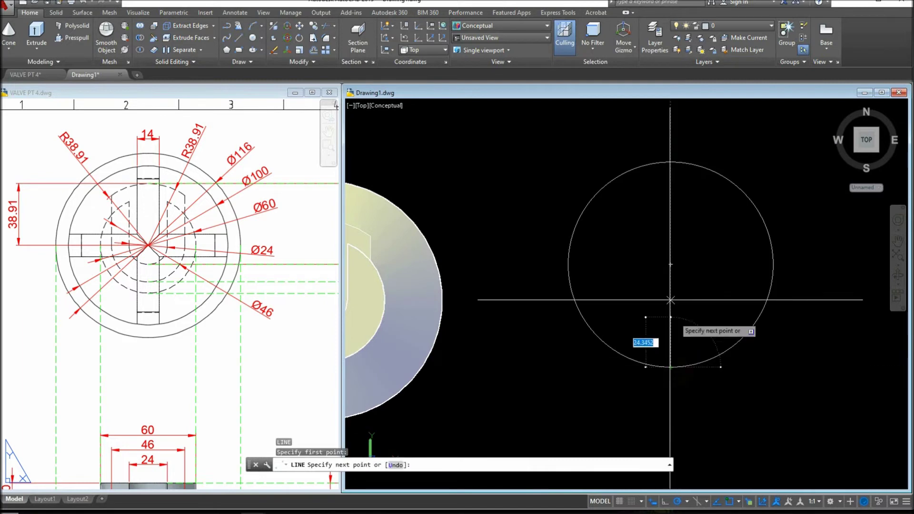
pyautogui.click(670, 162)
pyautogui.rightClick(697, 153)
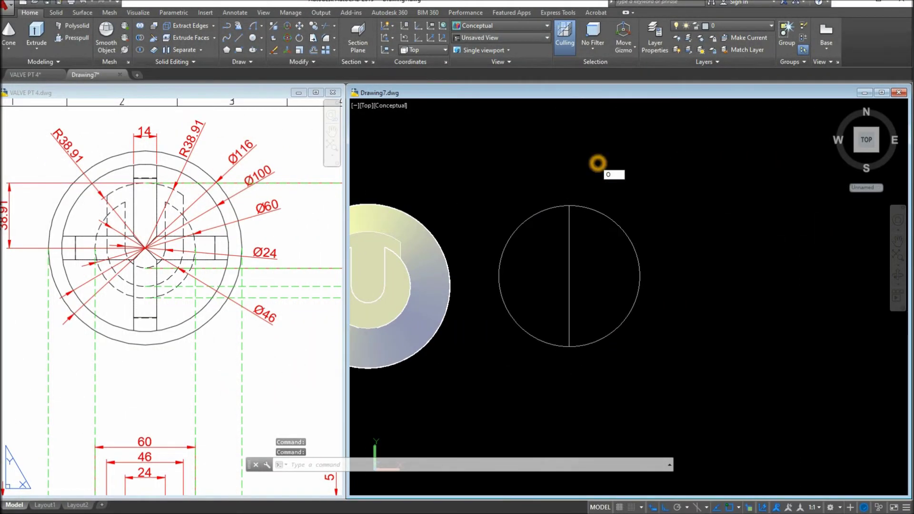
# Step: Offset the circle's vertical centre line by 7 mm to both sides
pyautogui.press('Return')
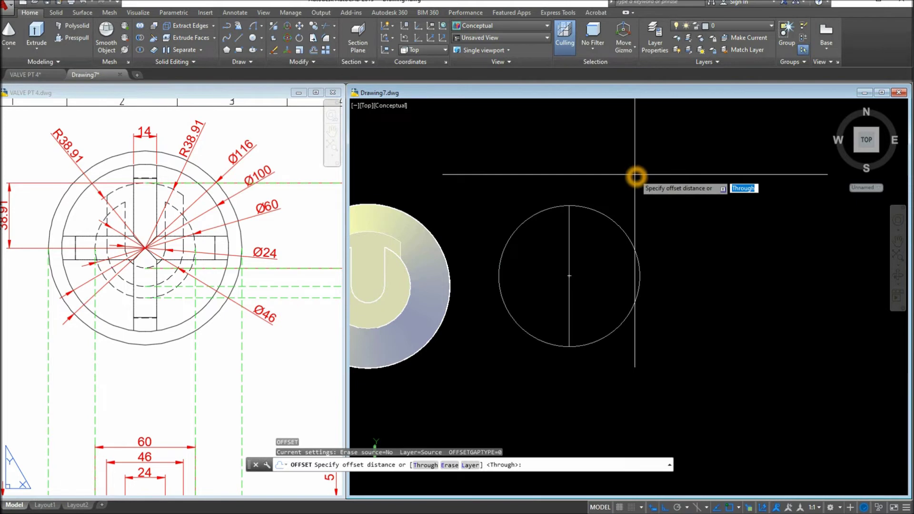
pyautogui.press('Return')
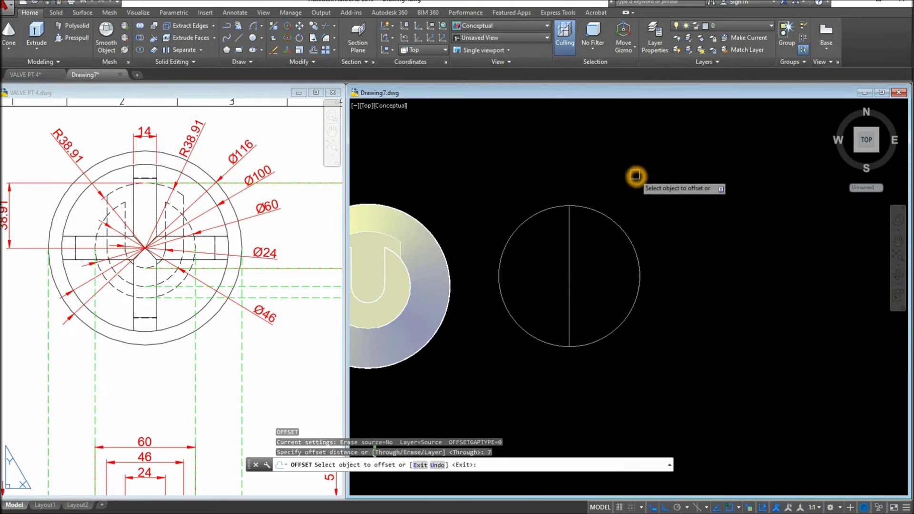
pyautogui.scroll(5, 555, 226)
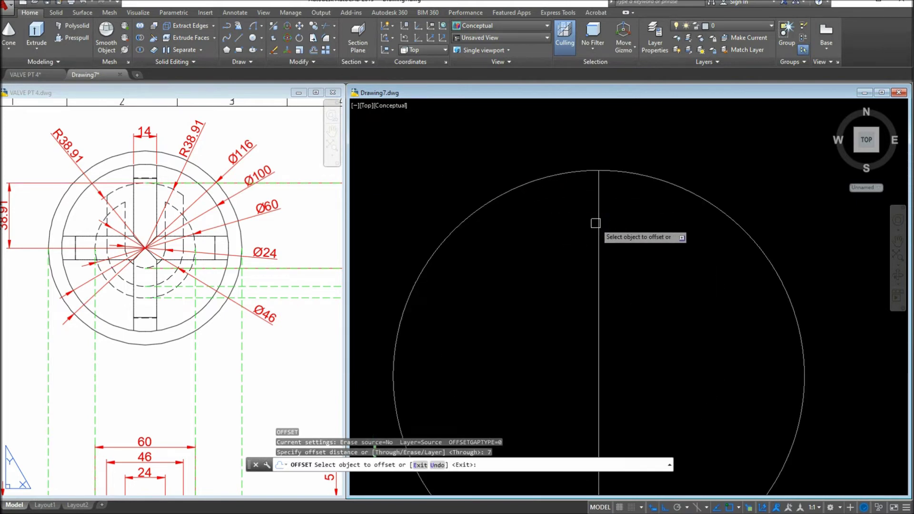
pyautogui.click(594, 224)
pyautogui.click(619, 221)
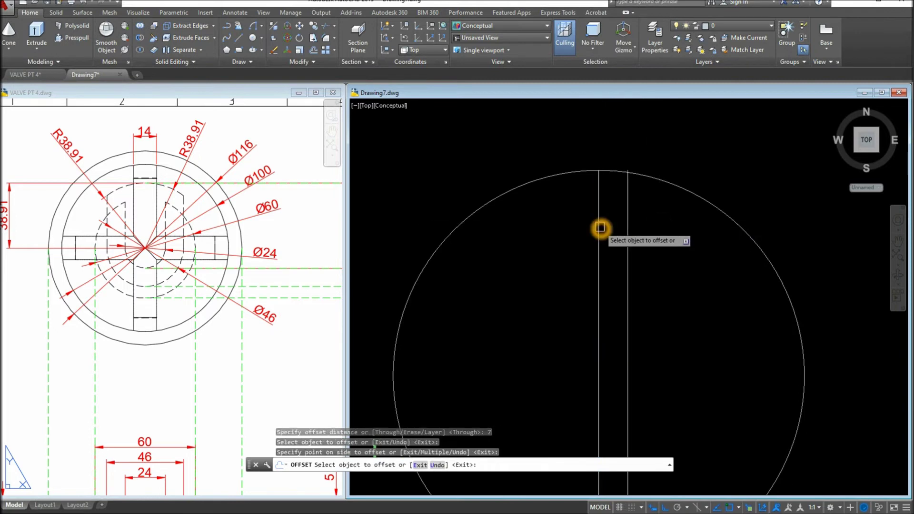
pyautogui.click(599, 229)
pyautogui.click(584, 230)
pyautogui.rightClick(566, 218)
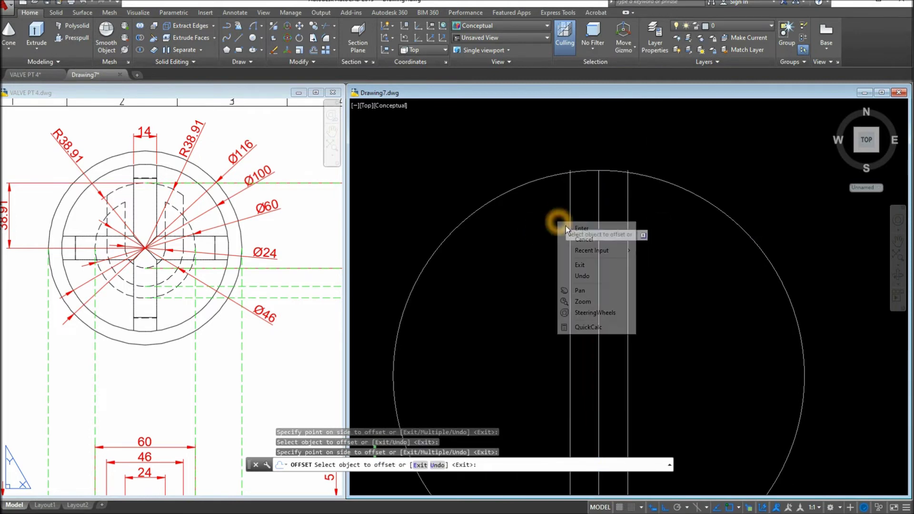
pyautogui.click(579, 229)
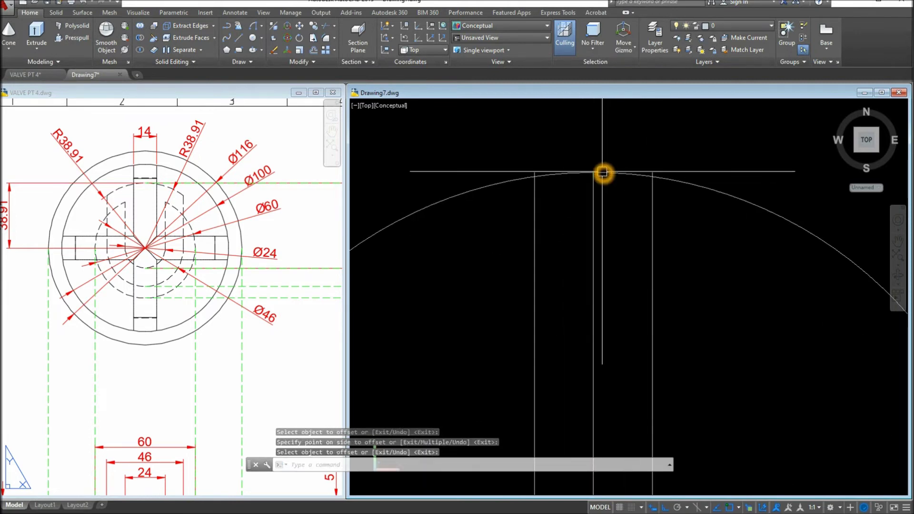
# Step: Trim the ends of the two offset lines that project beyond the circle at its upper and lower edges
pyautogui.scroll(2, 602, 169)
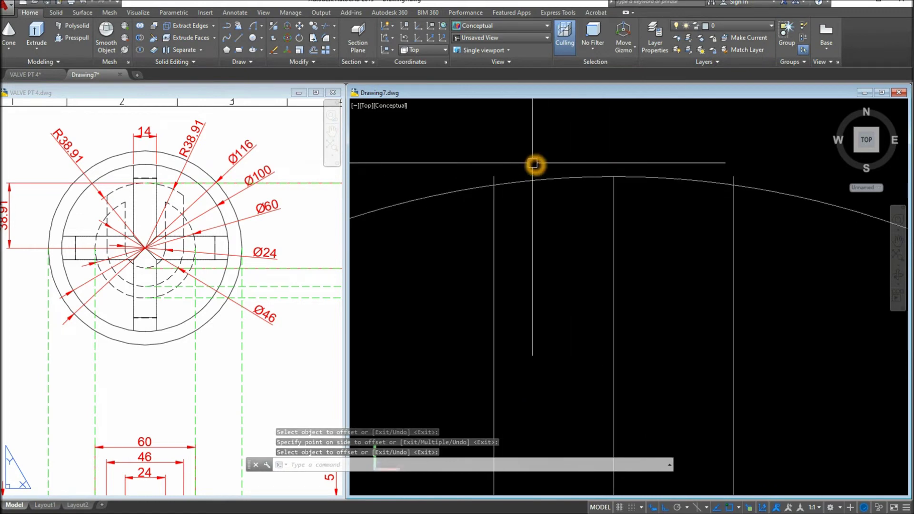
pyautogui.scroll(1, 533, 164)
pyautogui.write('R')
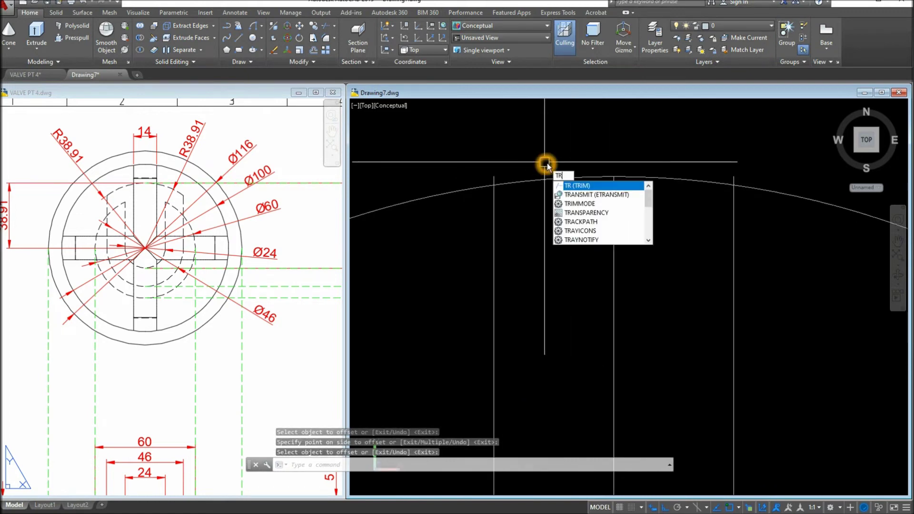
pyautogui.press('Return')
pyautogui.press('Return')
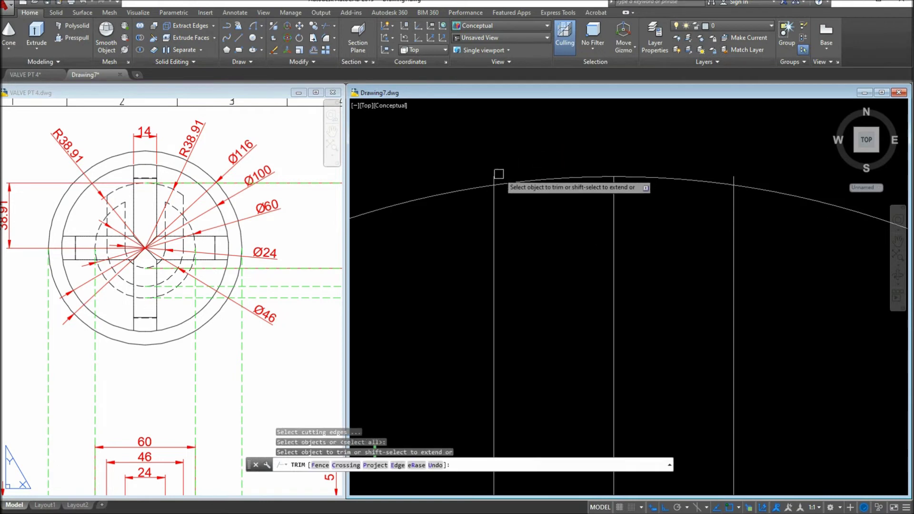
pyautogui.scroll(-6, 690, 252)
pyautogui.scroll(10, 614, 322)
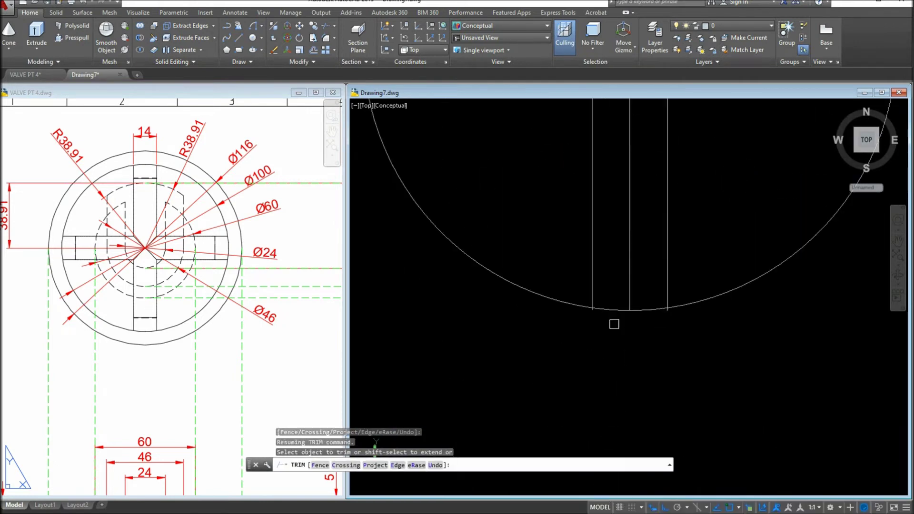
pyautogui.moveTo(575, 291); pyautogui.dragTo(465, 376, button='middle')
pyautogui.rightClick(674, 345)
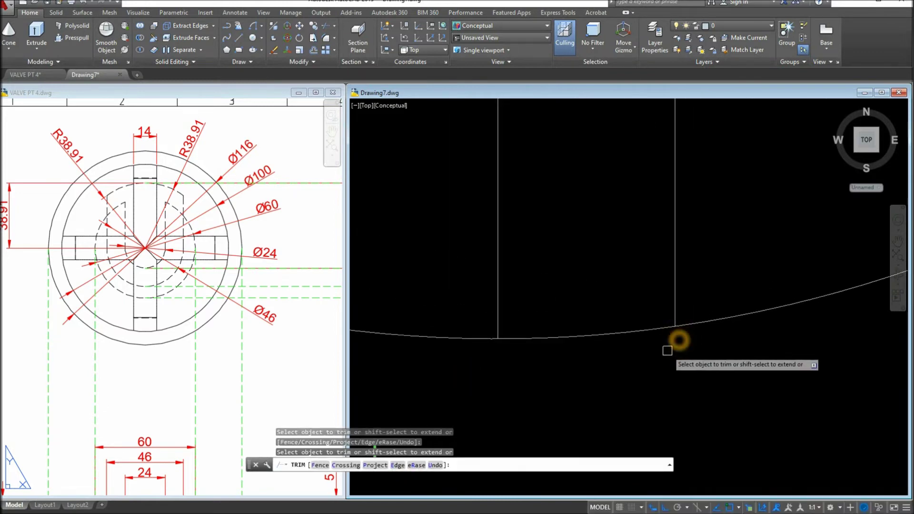
pyautogui.click(692, 355)
pyautogui.scroll(-3, 646, 360)
pyautogui.scroll(-2, 646, 360)
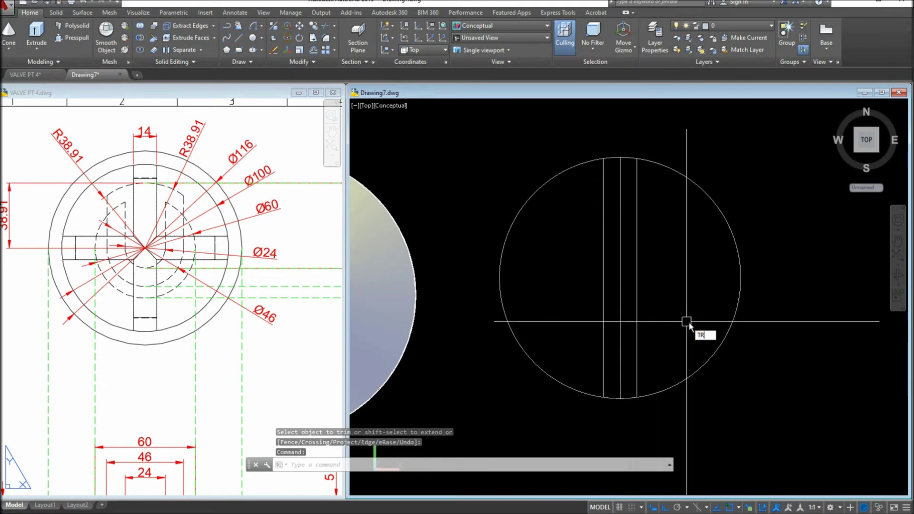
# Step: Trim away the circle's left and right arcs outside the offset lines, leaving a narrow vertical strip
pyautogui.press('Return')
pyautogui.press('Return')
pyautogui.click(695, 180)
pyautogui.click(557, 181)
pyautogui.rightClick(673, 194)
pyautogui.click(685, 204)
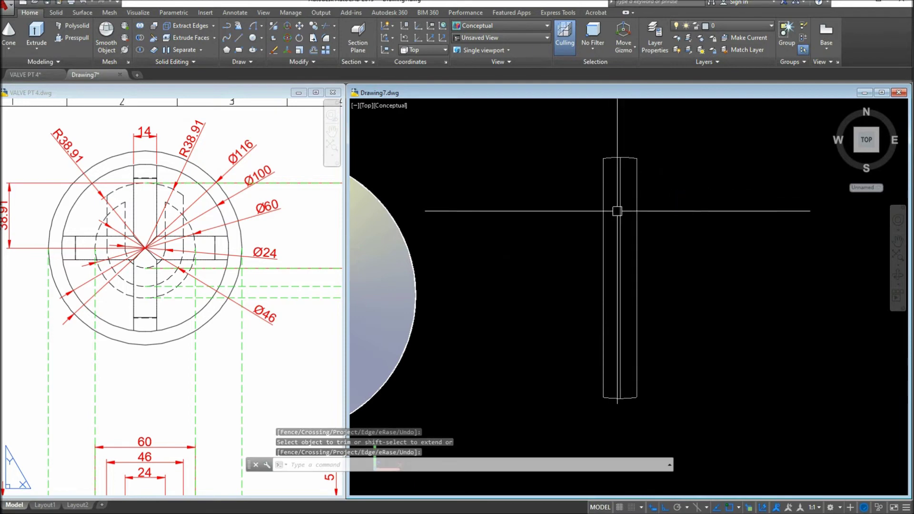
# Step: Erase the vertical centre line inside the strip
pyautogui.click(617, 211)
pyautogui.press('Delete')
pyautogui.hotkey('ctrl', 'z')
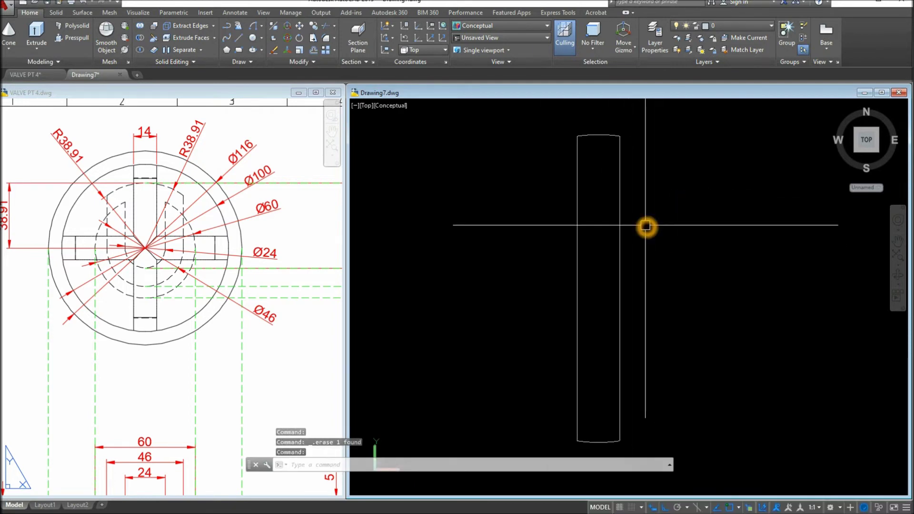
# Step: Join the strip's two lines and two end arcs into a single closed polyline
pyautogui.press('Return')
pyautogui.click(559, 120)
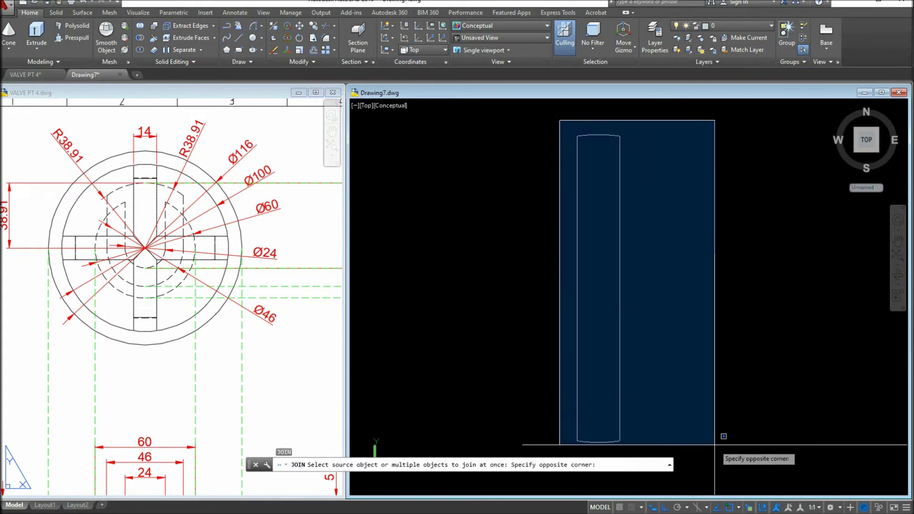
pyautogui.click(711, 449)
pyautogui.press('Return')
pyautogui.scroll(-4, 695, 350)
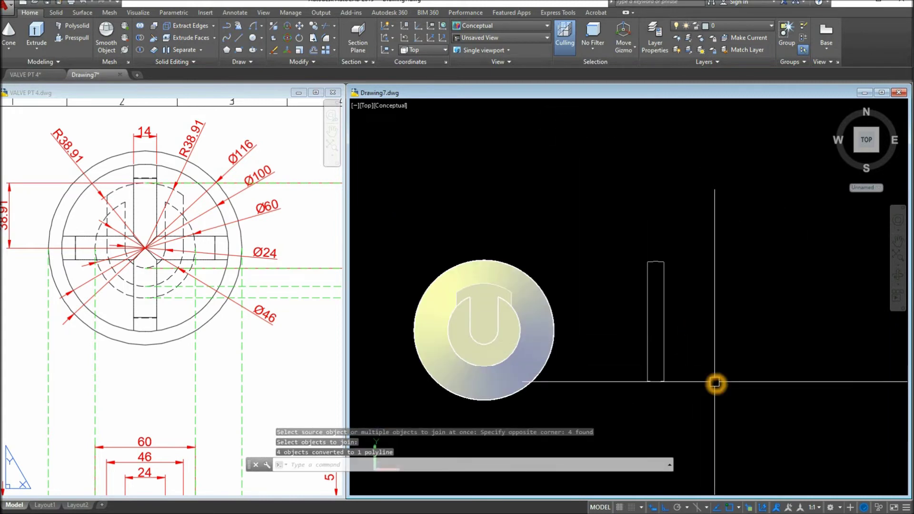
# Step: Tilt the model into a 3D view and check the leg height dimension in the VALVE PT 4 front view on Layout3-ISO A3 Title Block
pyautogui.keyDown('shift'); pyautogui.moveTo(715, 382); pyautogui.dragTo(730, 255, button='middle'); pyautogui.keyUp('shift')
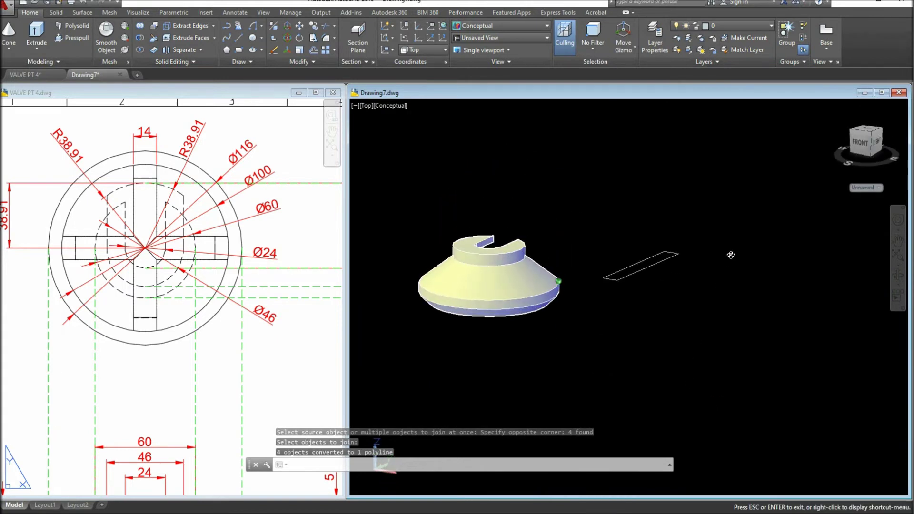
pyautogui.click(200, 424)
pyautogui.click(194, 504)
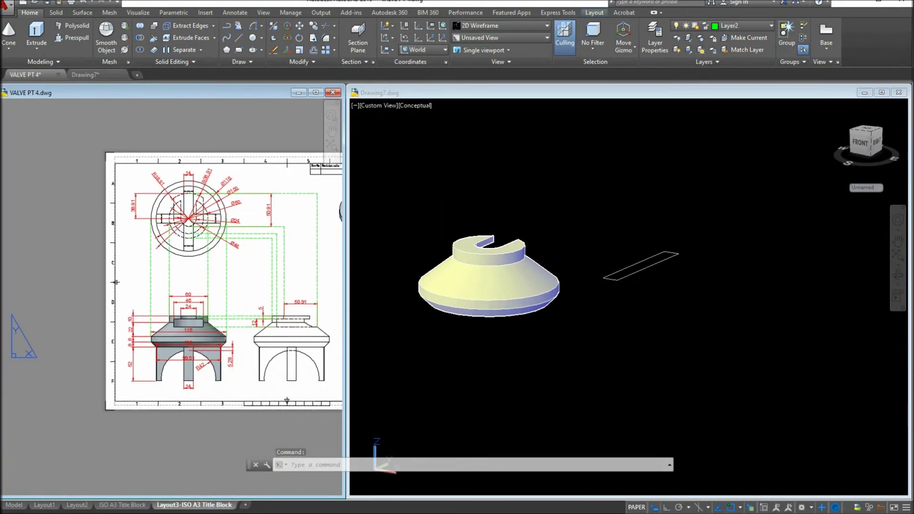
pyautogui.scroll(4, 151, 356)
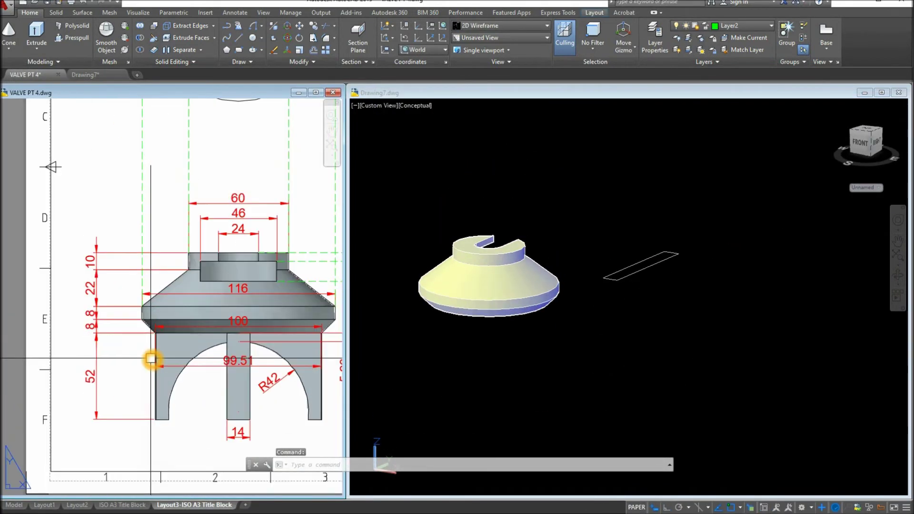
pyautogui.click(98, 365)
pyautogui.click(118, 370)
pyautogui.press('Delete')
# Step: In Drawing7, extrude the joined strip profile 52 mm downward into a solid plate
pyautogui.click(606, 373)
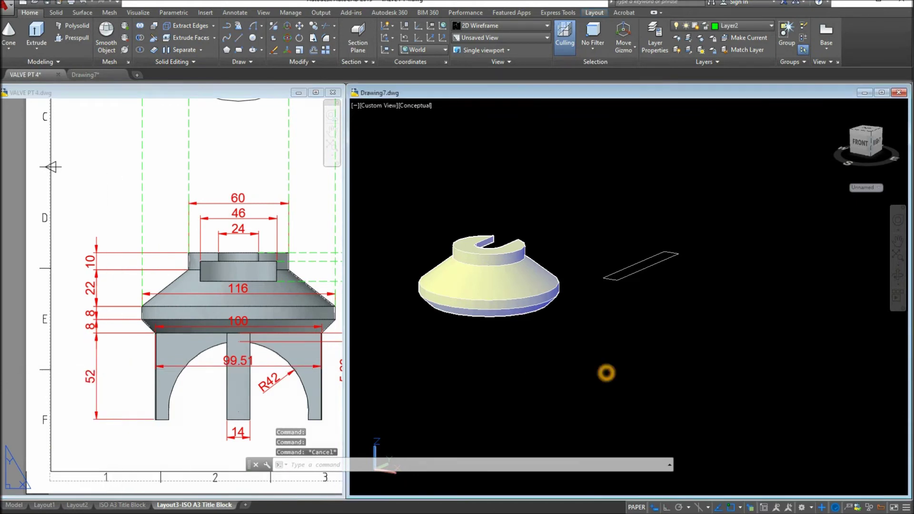
pyautogui.click(648, 266)
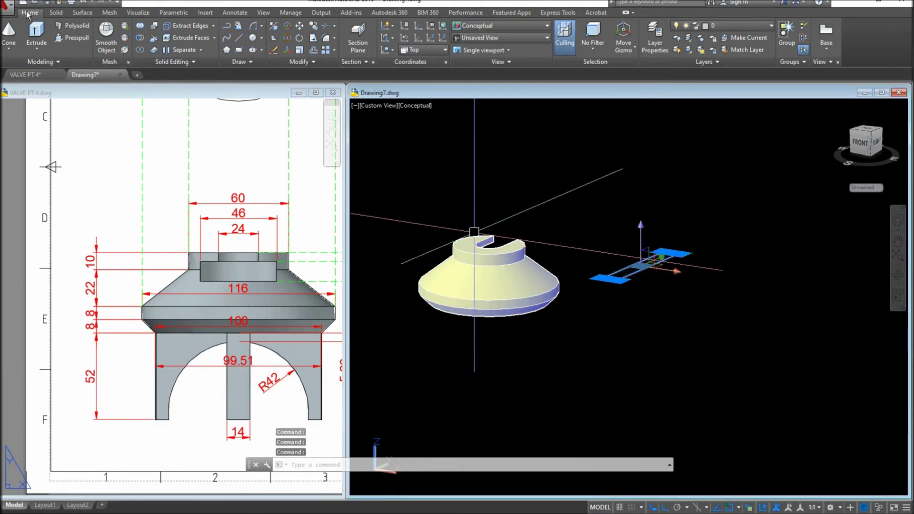
pyautogui.click(30, 27)
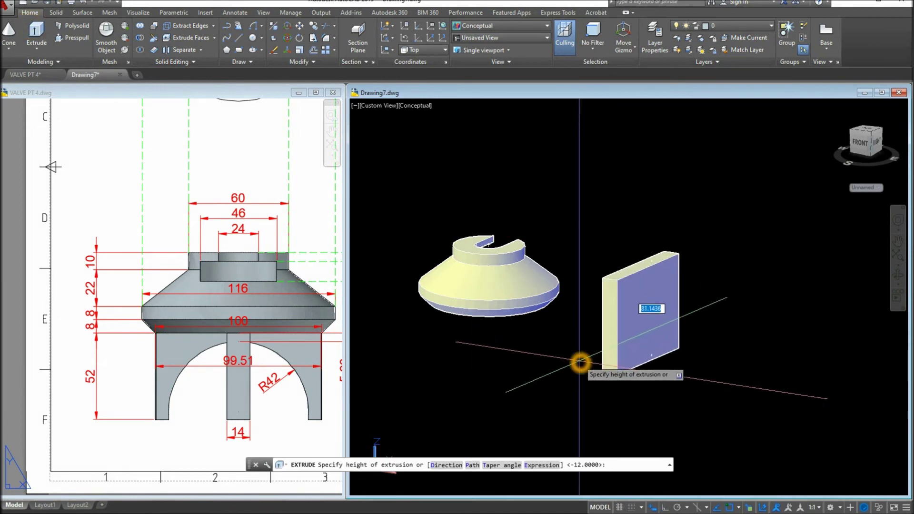
pyautogui.press('Return')
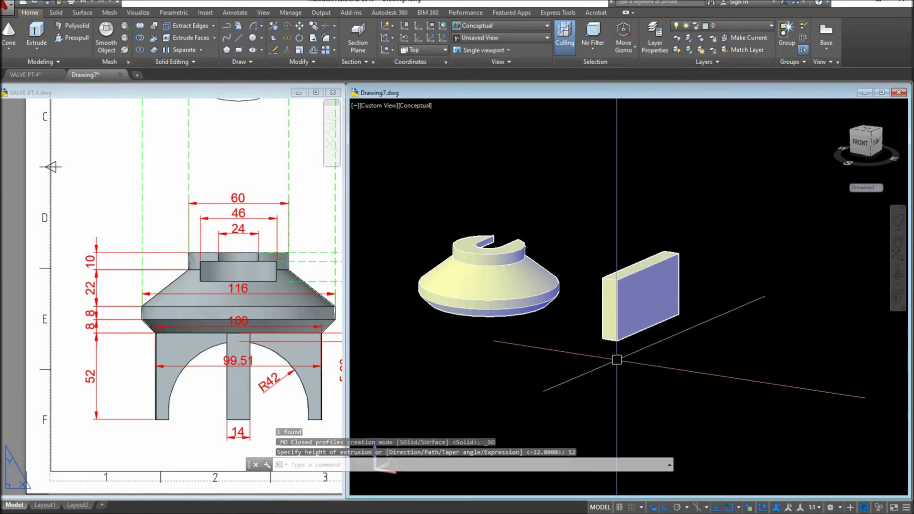
# Step: Switch to the Right view and move the extruded plate horizontally until it is clear of the valve body
pyautogui.click(374, 106)
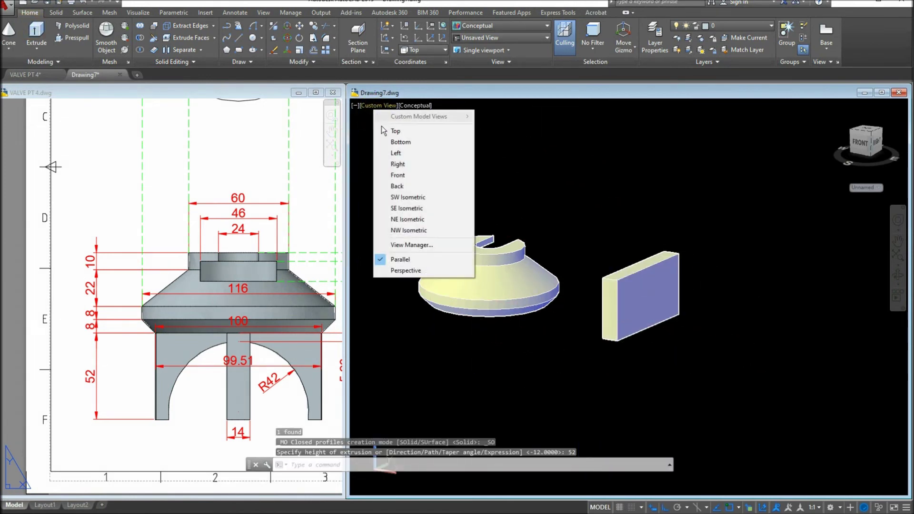
pyautogui.click(398, 164)
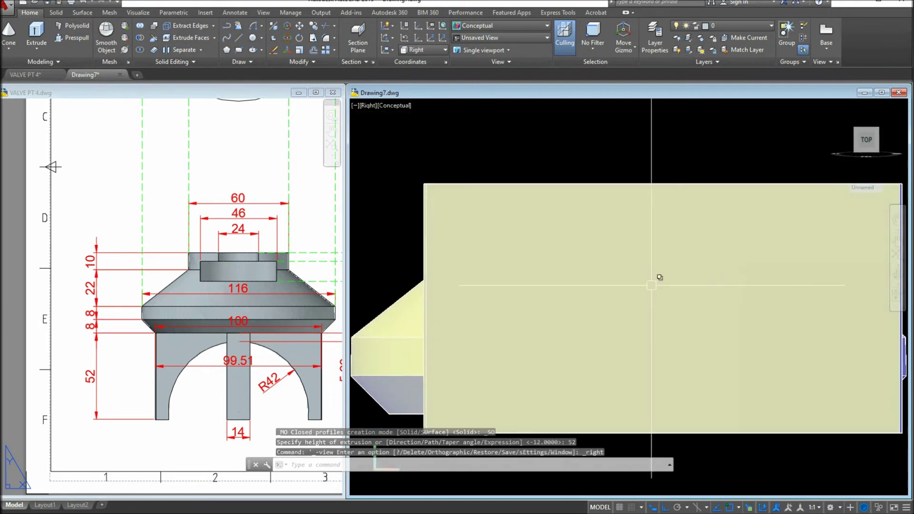
pyautogui.click(471, 263)
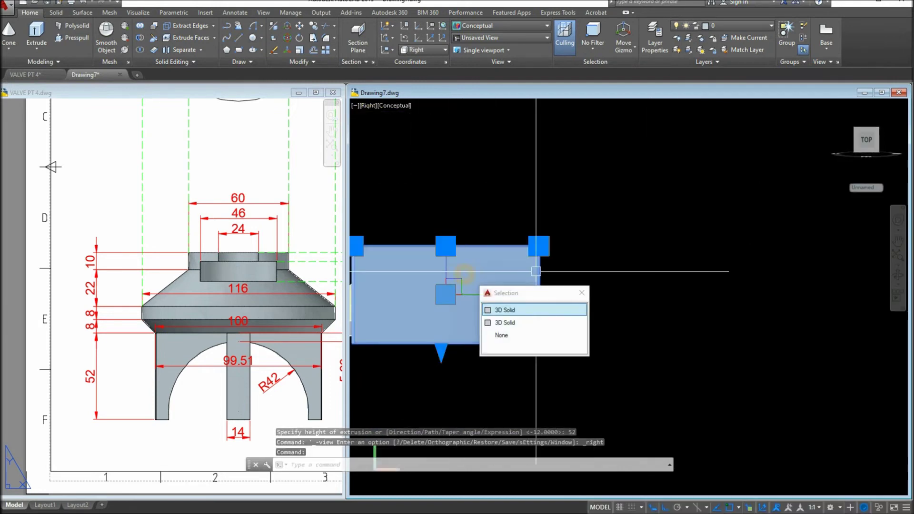
pyautogui.rightClick(591, 249)
pyautogui.click(656, 326)
pyautogui.click(592, 346)
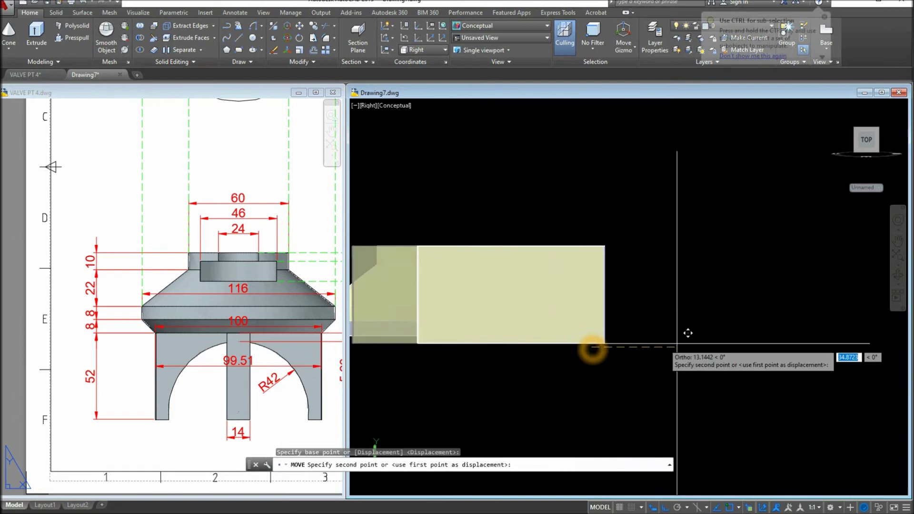
pyautogui.click(824, 347)
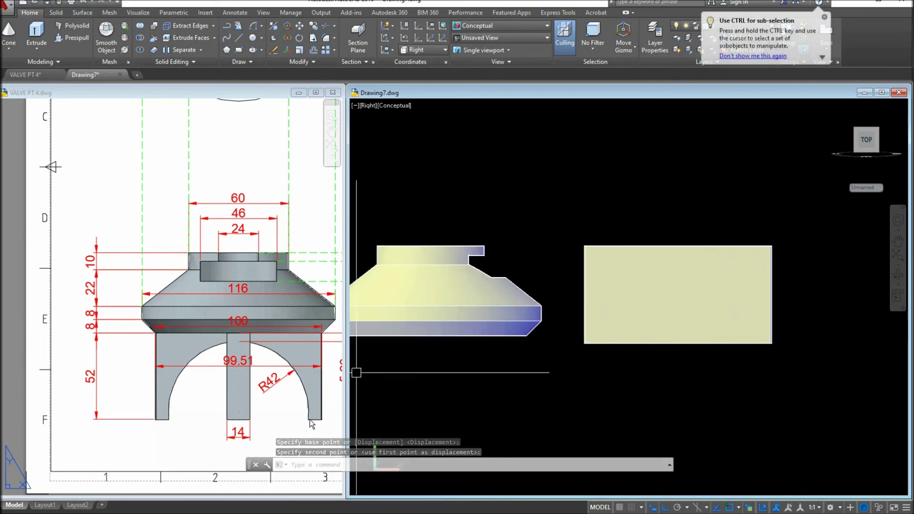
pyautogui.click(672, 387)
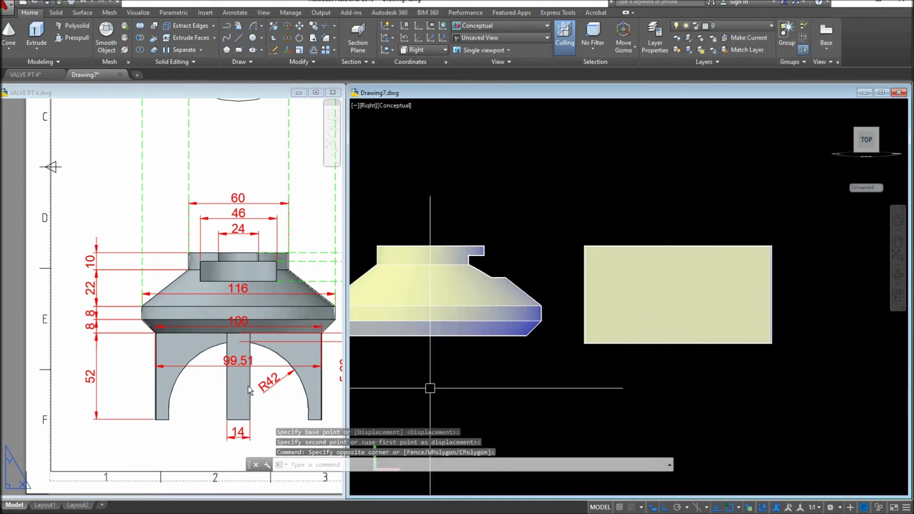
# Step: Check the arch's radius and its vertical offset from the leg's upper edge in the VALVE PT 4 front view
pyautogui.click(231, 382)
pyautogui.moveTo(231, 382); pyautogui.dragTo(126, 386, button='middle')
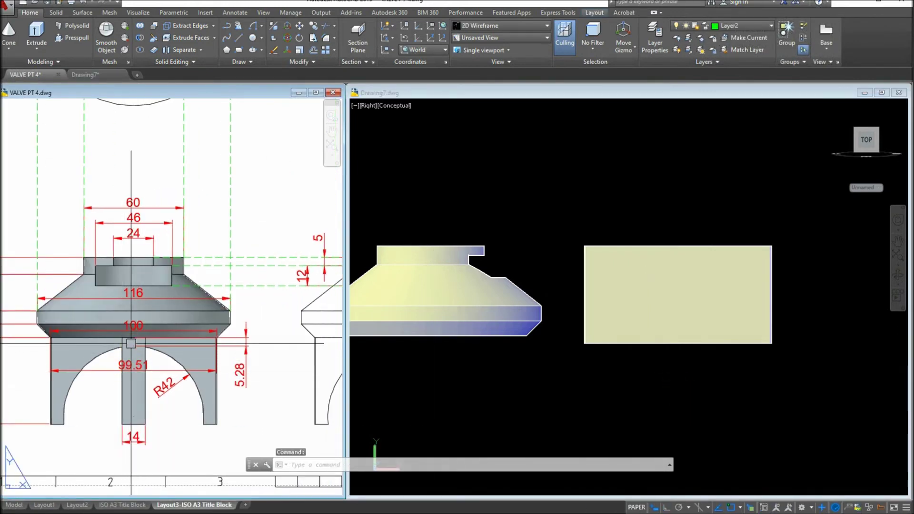
pyautogui.click(162, 342)
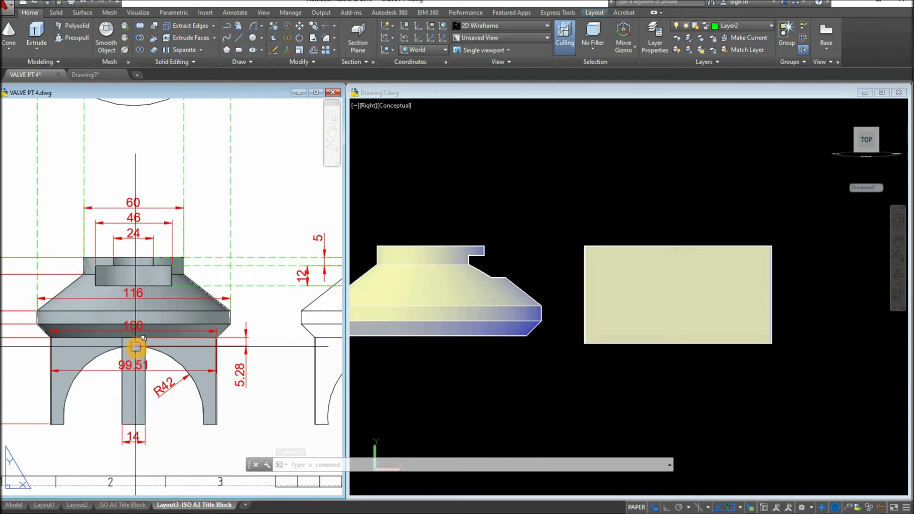
pyautogui.scroll(2, 135, 348)
# Step: In Drawing7, use the Wireframe visual style and draw a 5.28 mm line straight down from the midpoint of the plate's upper edge
pyautogui.click(613, 386)
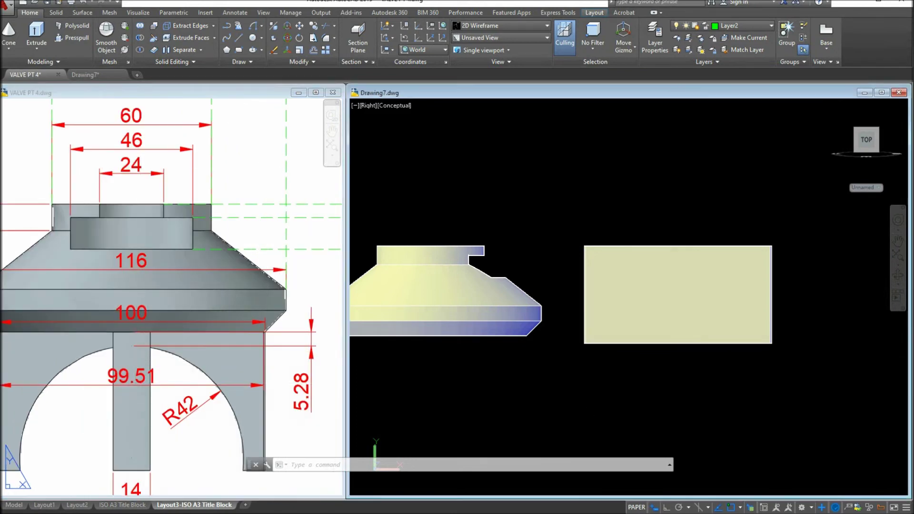
pyautogui.click(393, 106)
pyautogui.click(424, 219)
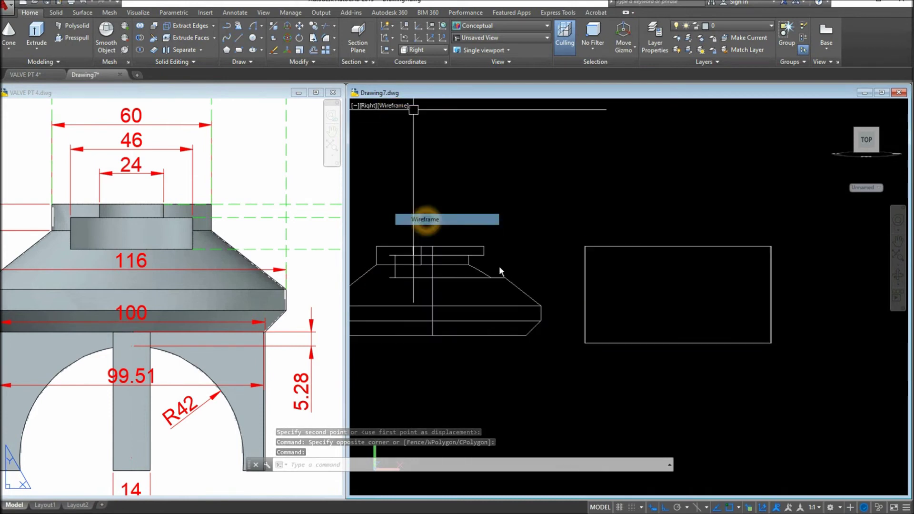
pyautogui.press('Return')
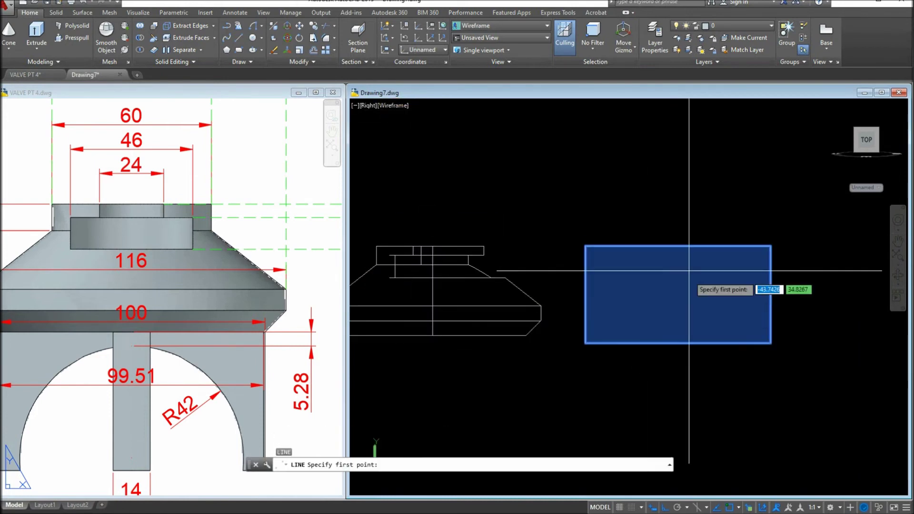
pyautogui.click(681, 247)
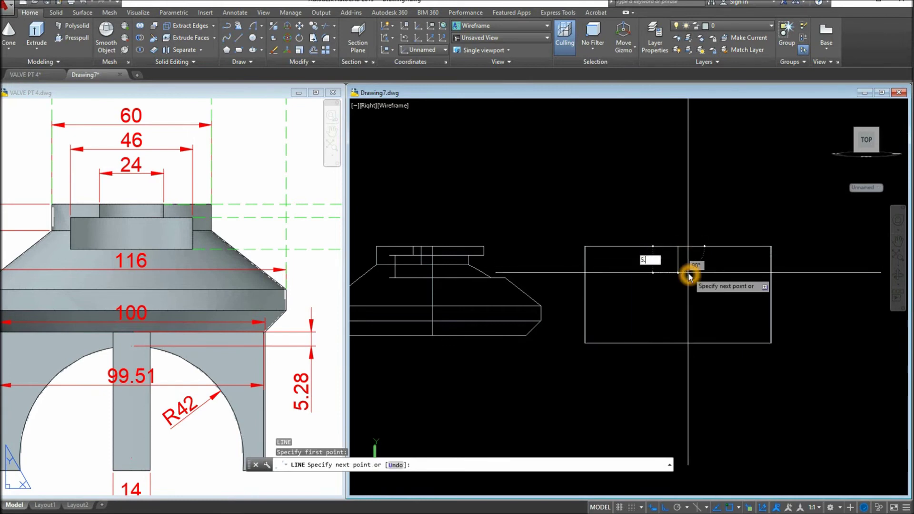
pyautogui.press('Return')
pyautogui.rightClick(742, 280)
pyautogui.click(756, 285)
pyautogui.click(320, 353)
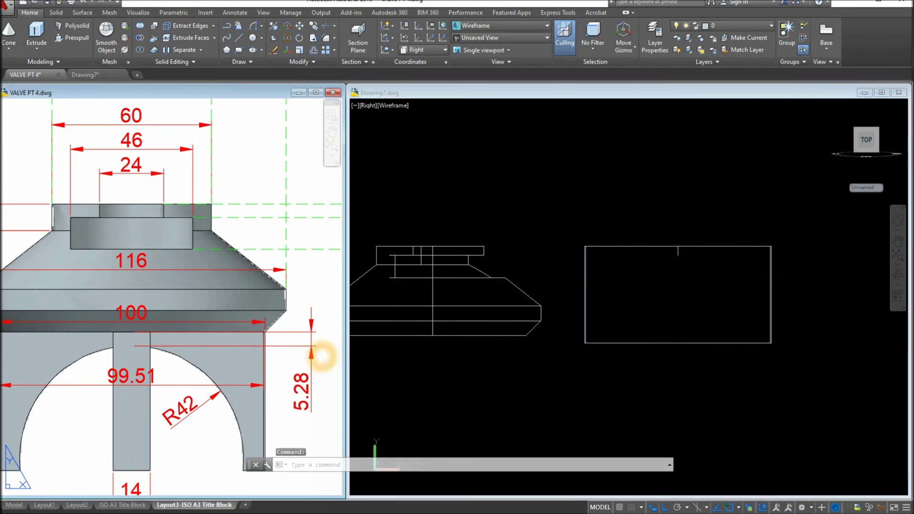
# Step: Draw a 42 mm radius circle centred on the short line's lower end and check the arch radius in the VALVE PT 4 front view
pyautogui.click(710, 271)
pyautogui.scroll(1, 627, 244)
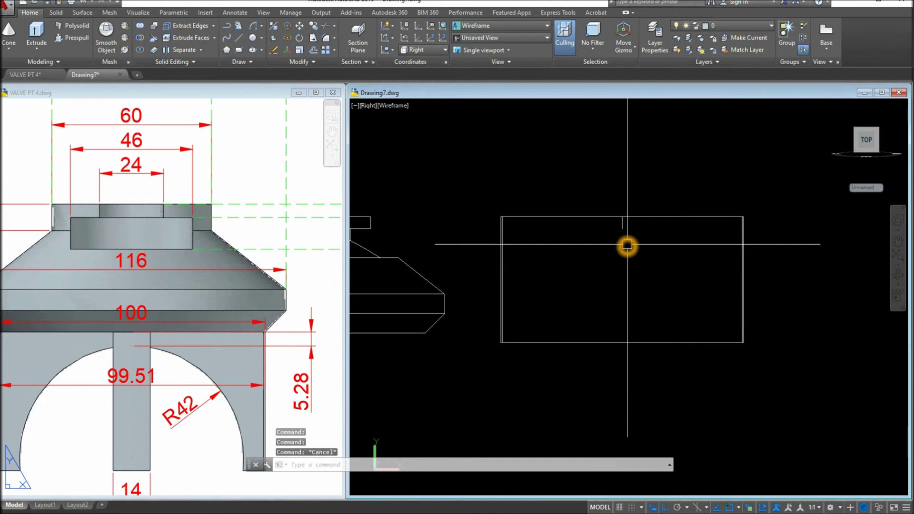
pyautogui.press('Return')
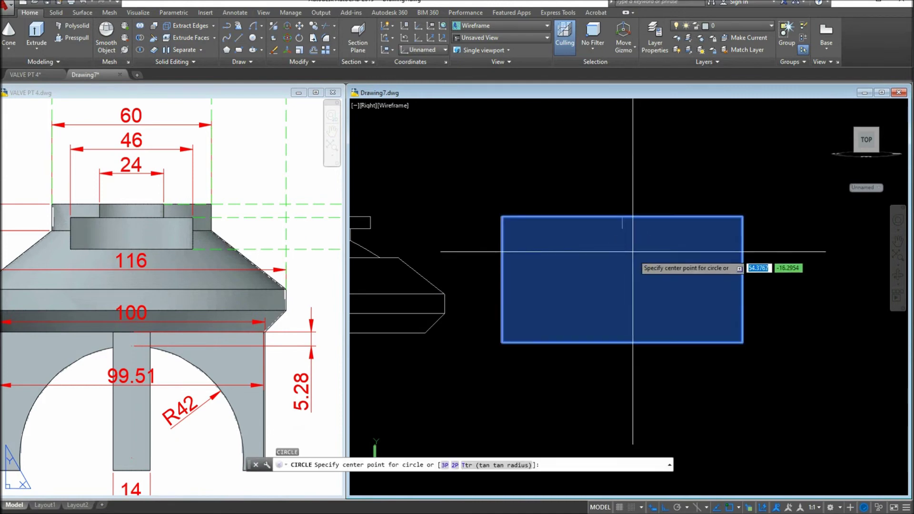
pyautogui.click(622, 230)
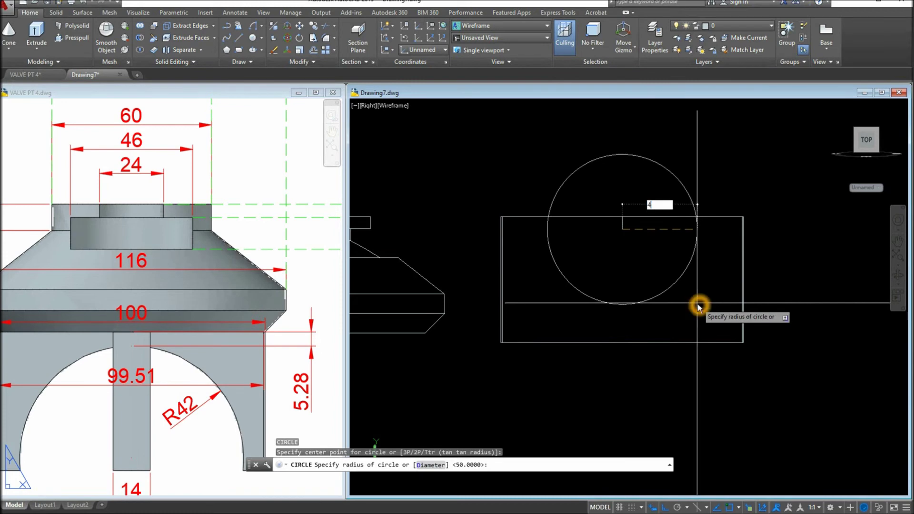
pyautogui.press('Return')
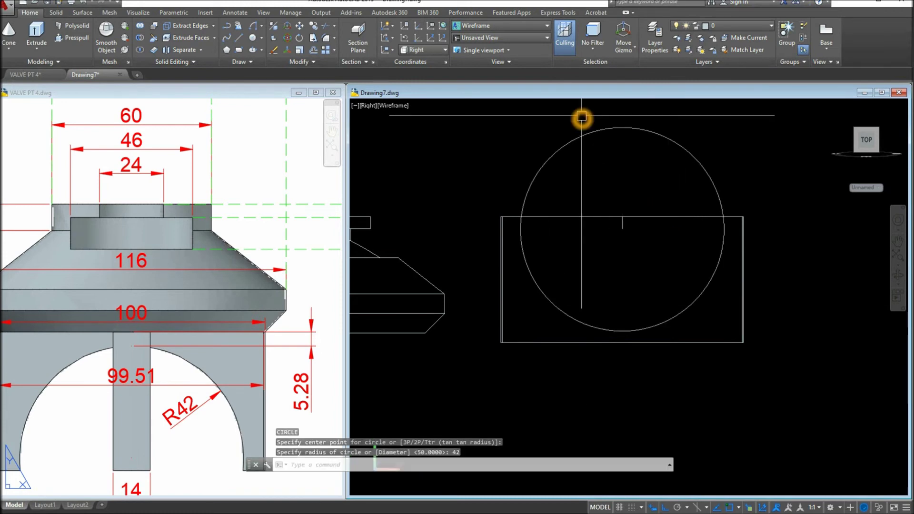
pyautogui.click(199, 411)
pyautogui.click(199, 410)
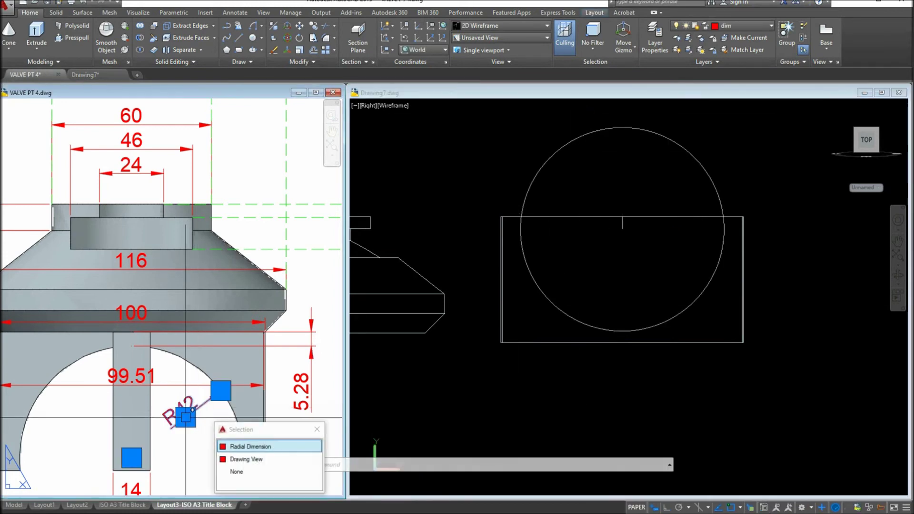
pyautogui.moveTo(194, 427)
pyautogui.press('Escape')
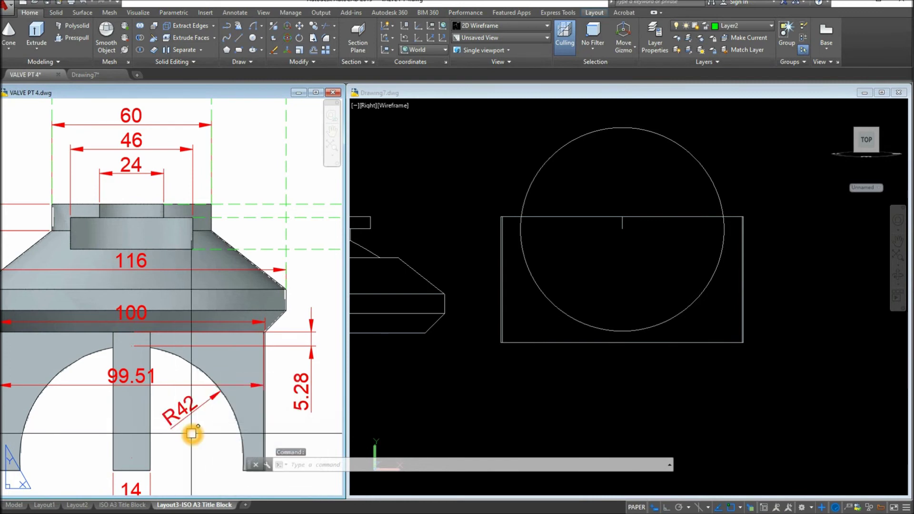
# Step: Move the circle from its upper quadrant to the lower end of the short vertical line
pyautogui.click(669, 211)
pyautogui.click(659, 131)
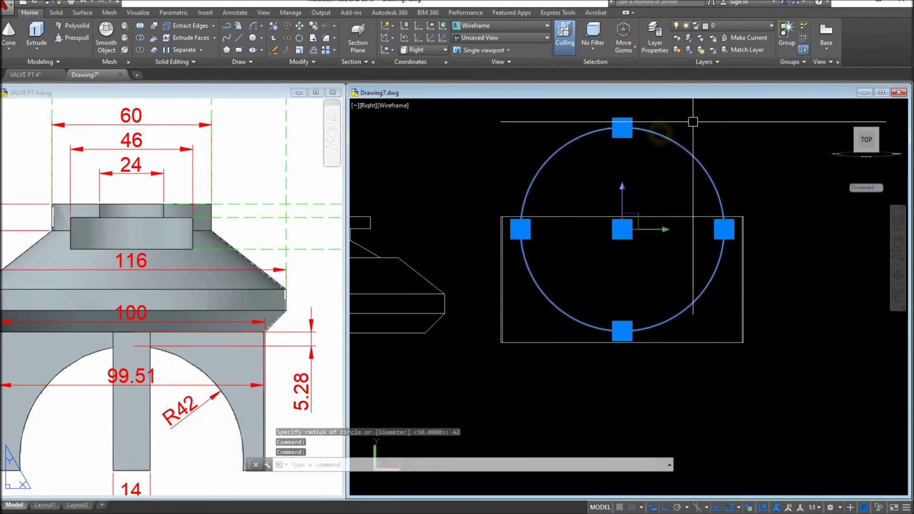
pyautogui.rightClick(700, 120)
pyautogui.click(725, 192)
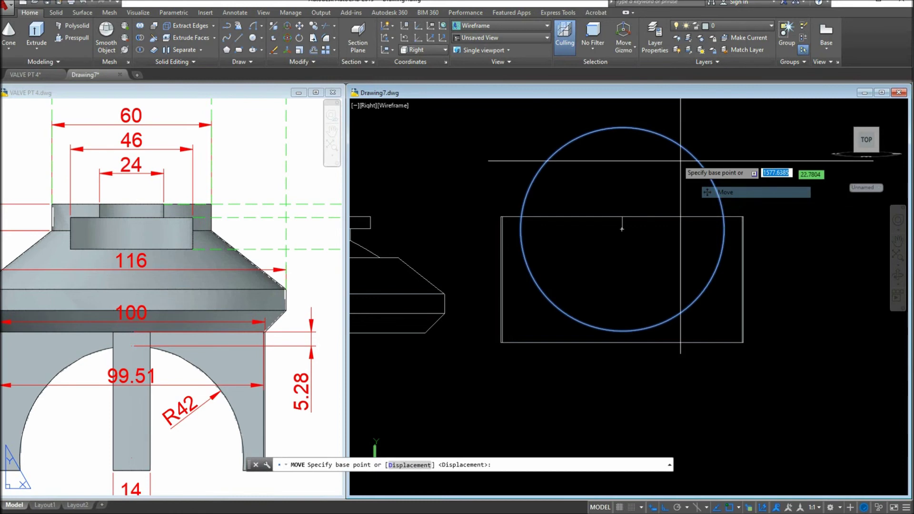
pyautogui.click(622, 127)
pyautogui.click(623, 230)
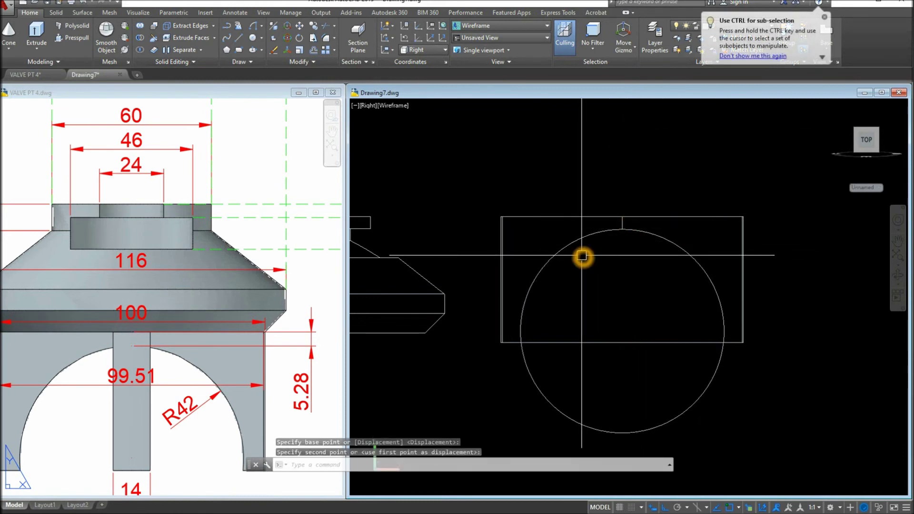
# Step: Extrude the circle into a long cylinder passing through the plate and show the model in the X-Ray visual style
pyautogui.keyDown('shift'); pyautogui.moveTo(586, 258); pyautogui.dragTo(680, 291, button='middle'); pyautogui.keyUp('shift')
pyautogui.click(676, 241)
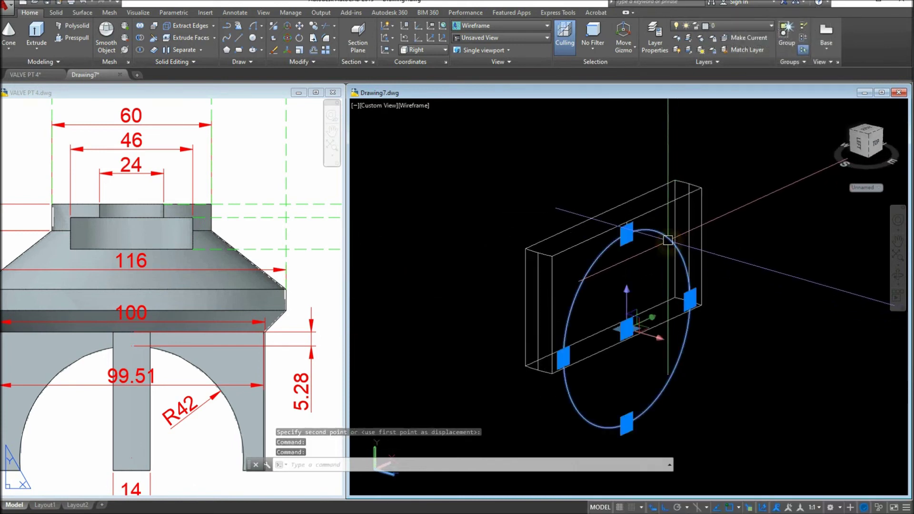
pyautogui.click(32, 34)
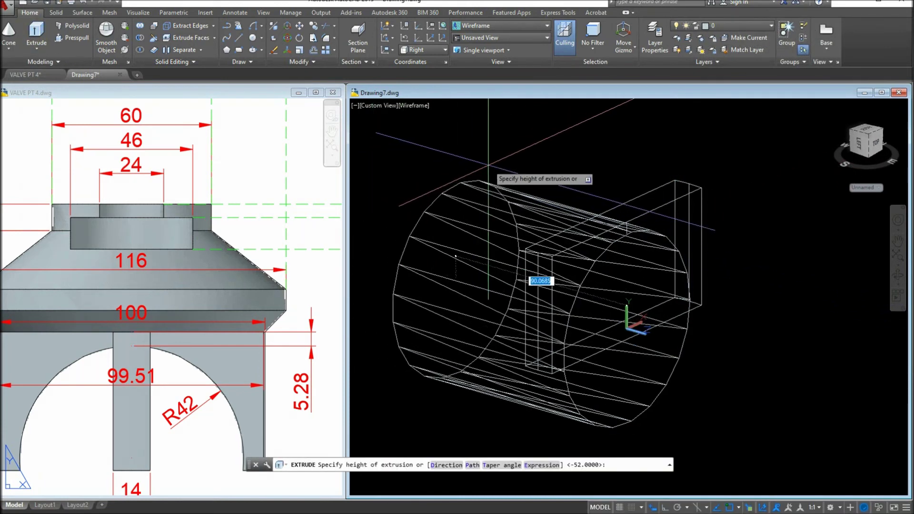
pyautogui.click(410, 107)
pyautogui.click(438, 229)
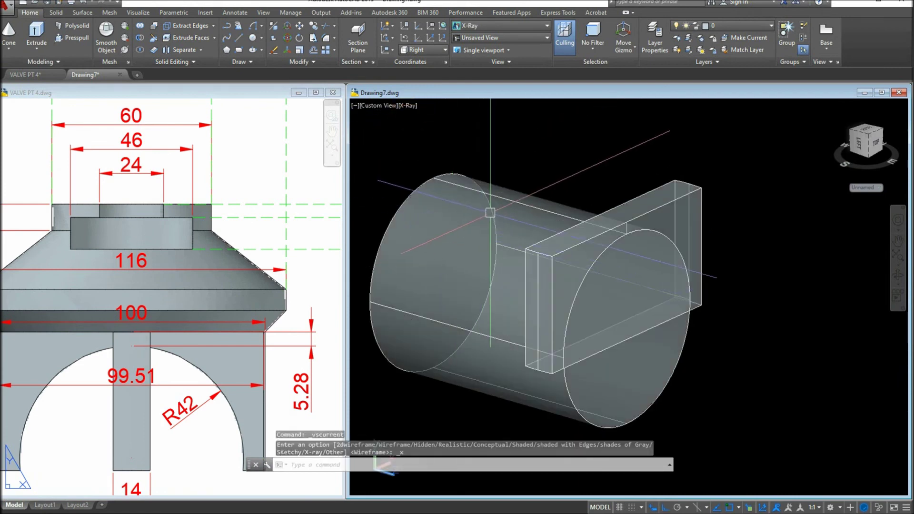
pyautogui.moveTo(490, 210)
pyautogui.keyDown('shift'); pyautogui.mouseDown(button='middle')
pyautogui.moveTo(538, 222)
pyautogui.moveTo(474, 206)
pyautogui.mouseUp(button='middle'); pyautogui.keyUp('shift')
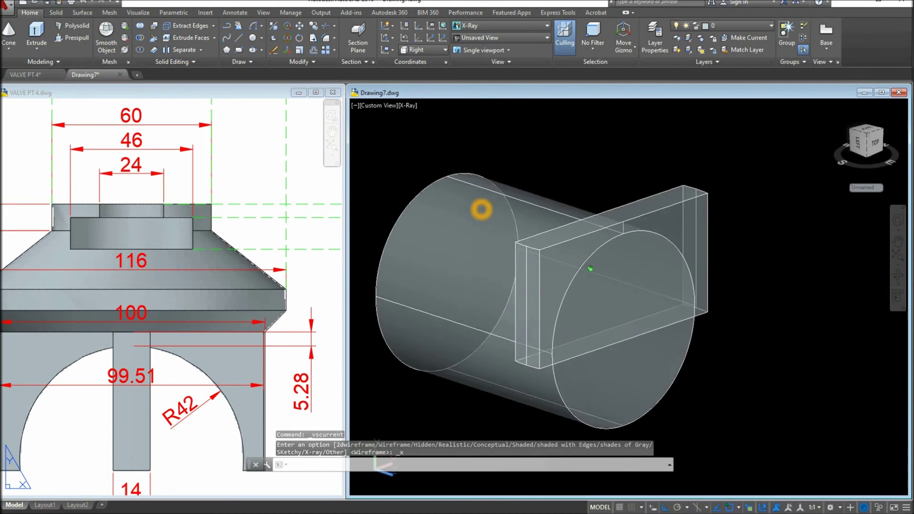
pyautogui.click(478, 198)
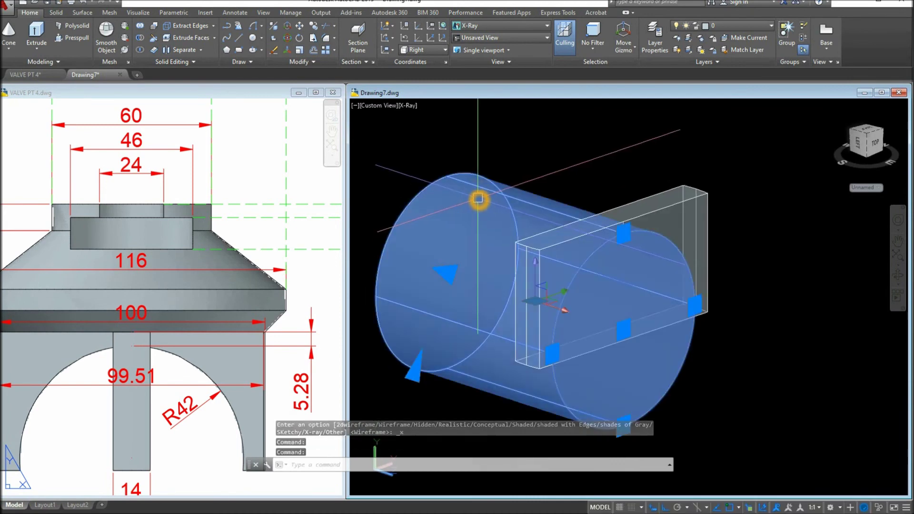
pyautogui.press('Escape')
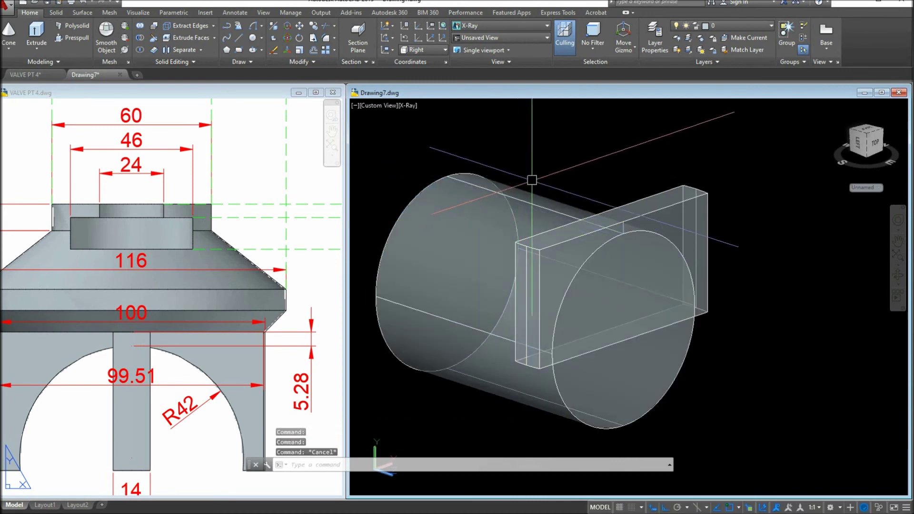
# Step: Subtract the cylinder from the plate to cut the arch between the legs
pyautogui.click(140, 43)
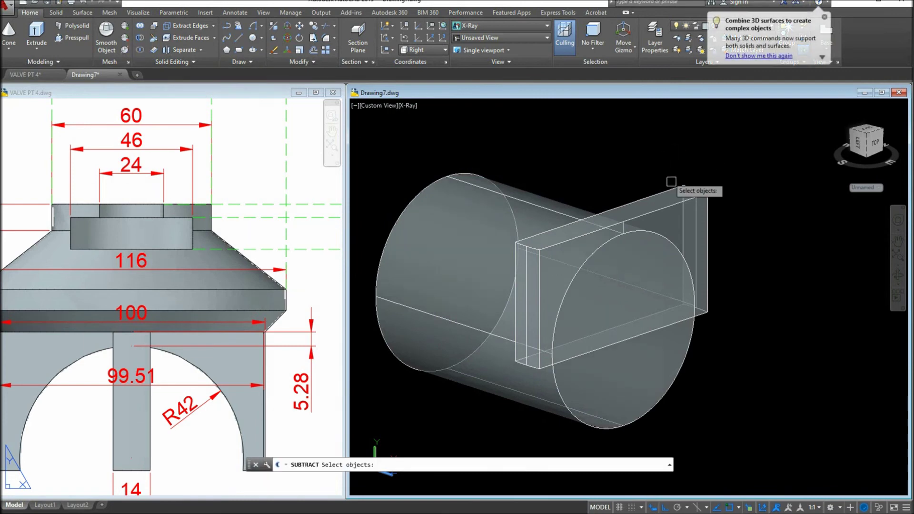
pyautogui.click(681, 201)
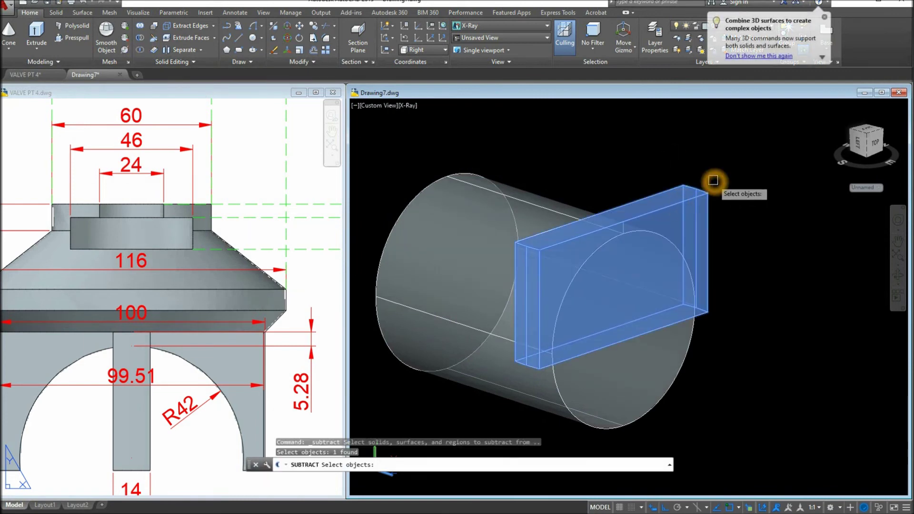
pyautogui.press('Return')
pyautogui.click(547, 197)
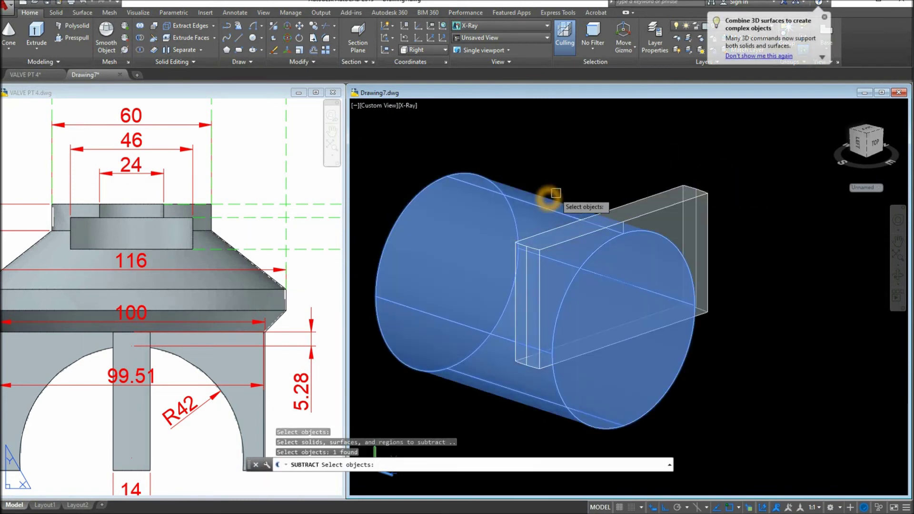
pyautogui.press('Return')
pyautogui.scroll(-4, 571, 171)
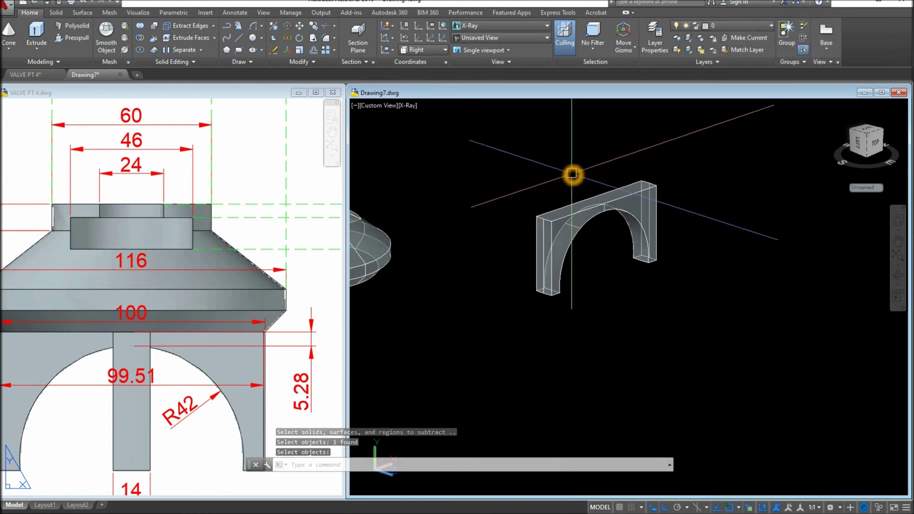
# Step: Switch to the Top view and copy the arched leg solid in place, using the same base and second point
pyautogui.click(378, 106)
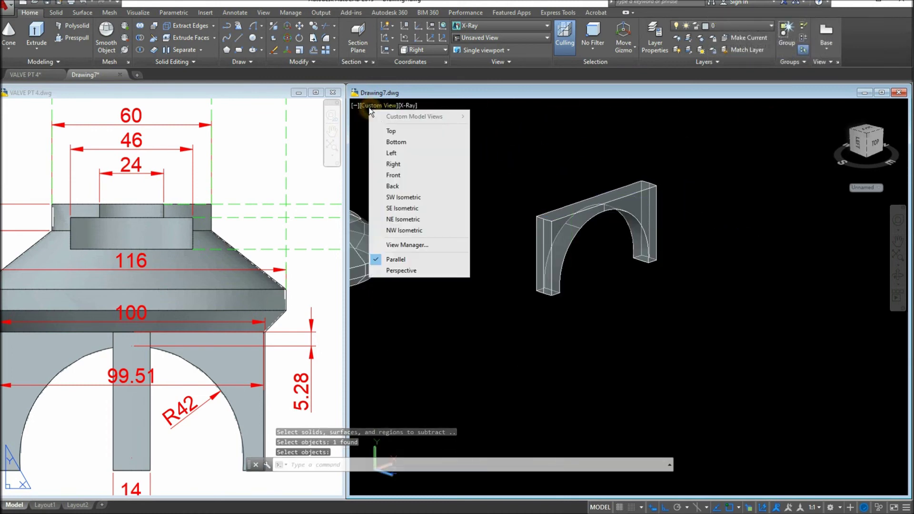
pyautogui.click(391, 131)
pyautogui.click(569, 233)
pyautogui.rightClick(609, 180)
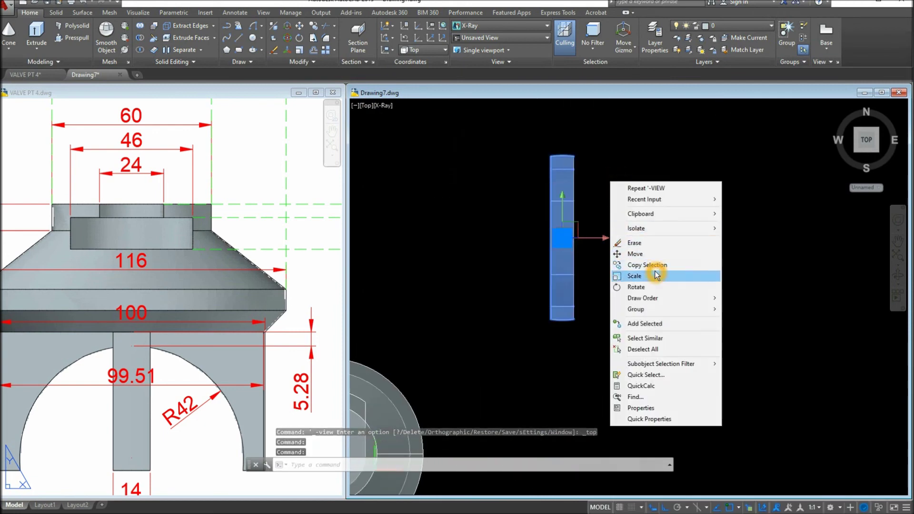
pyautogui.click(655, 263)
pyautogui.click(365, 403)
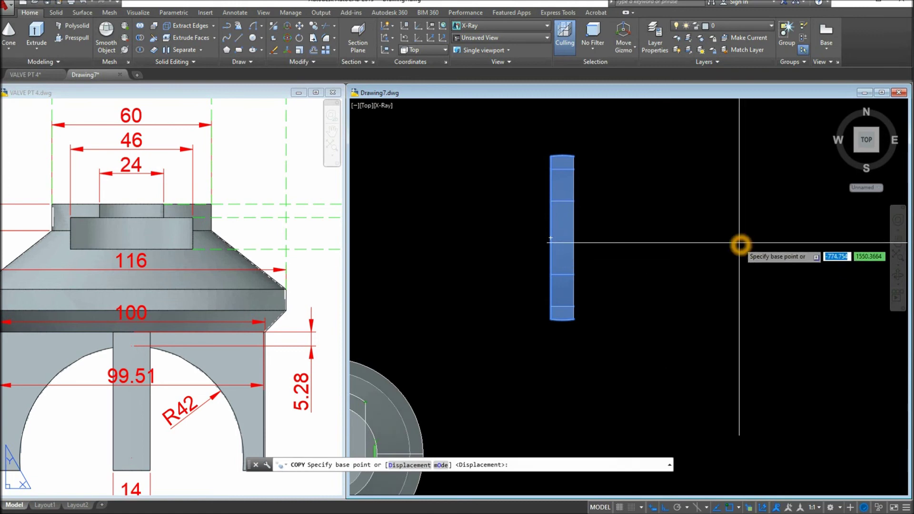
pyautogui.click(739, 243)
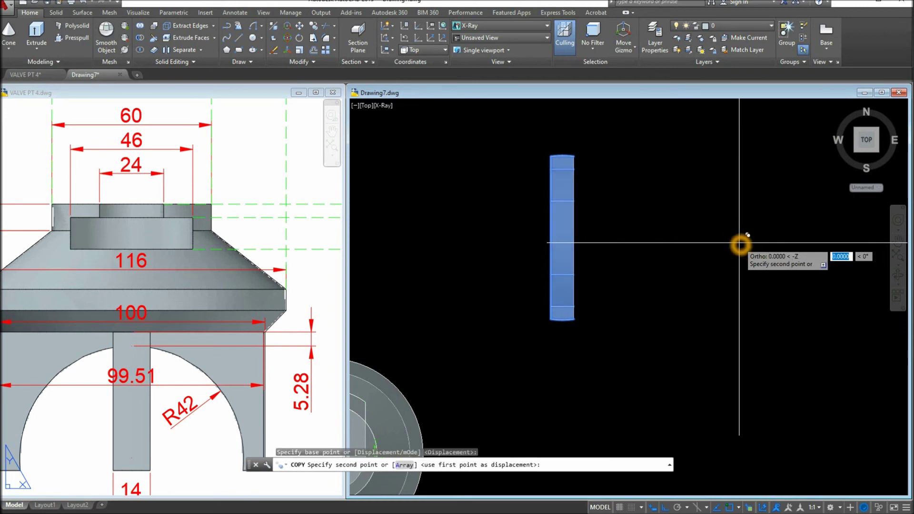
pyautogui.click(739, 243)
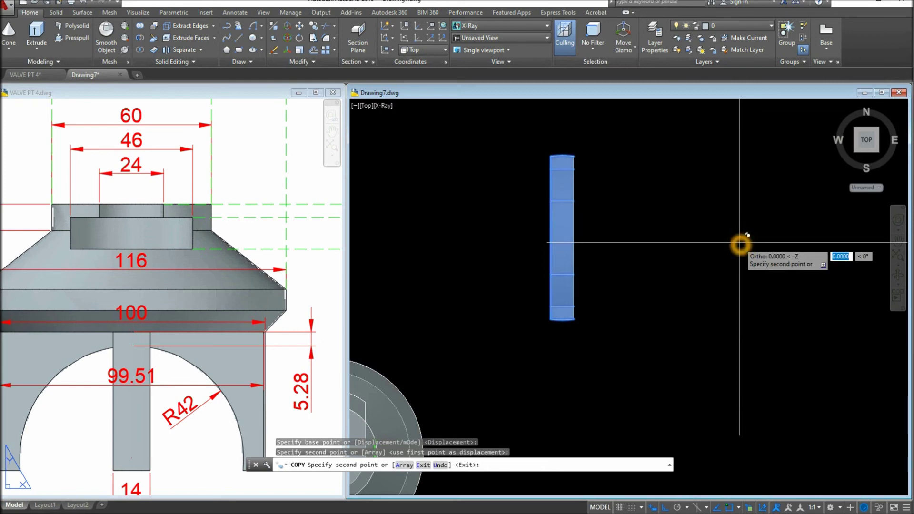
pyautogui.rightClick(740, 245)
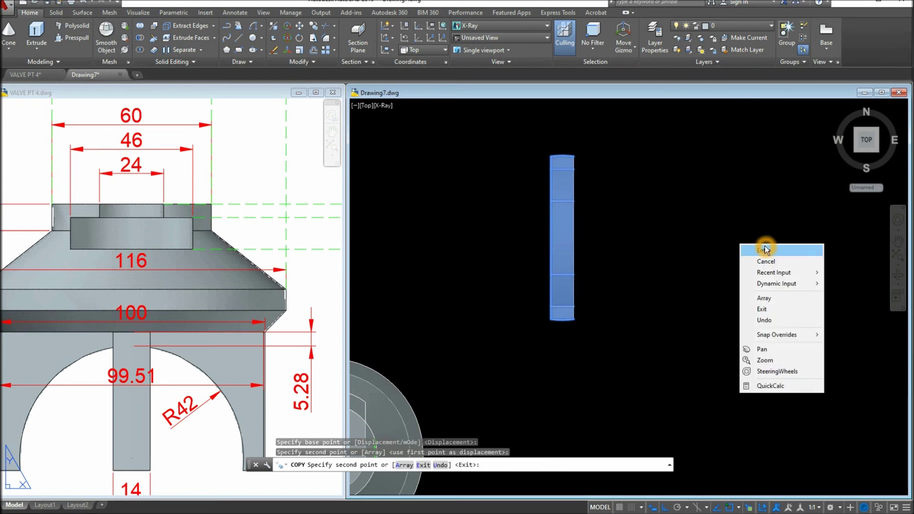
pyautogui.click(764, 249)
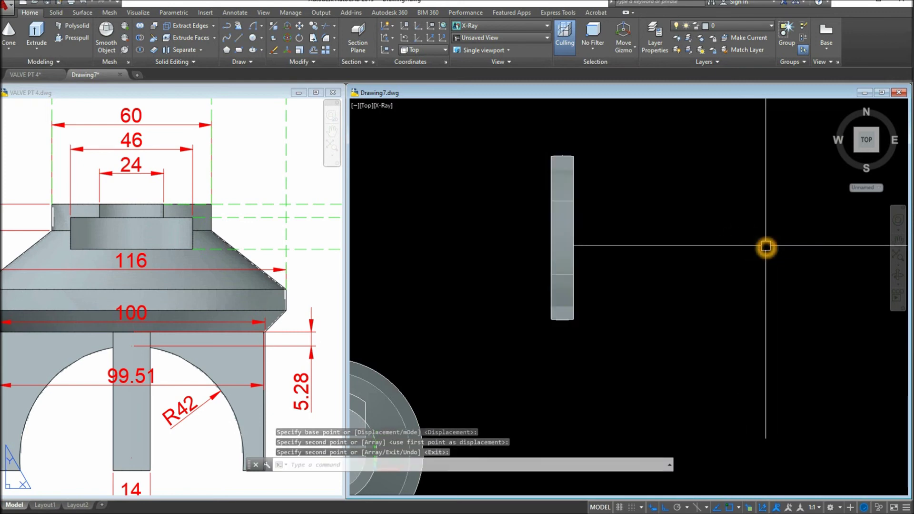
# Step: Inspect the overlapping solids at the arched leg with selection cycling, then clear the selection
pyautogui.click(568, 218)
pyautogui.click(611, 258)
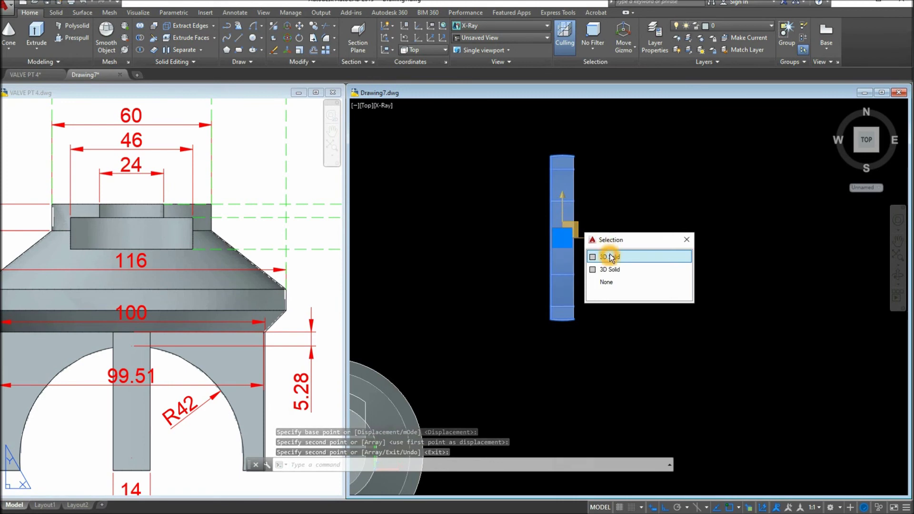
pyautogui.click(647, 282)
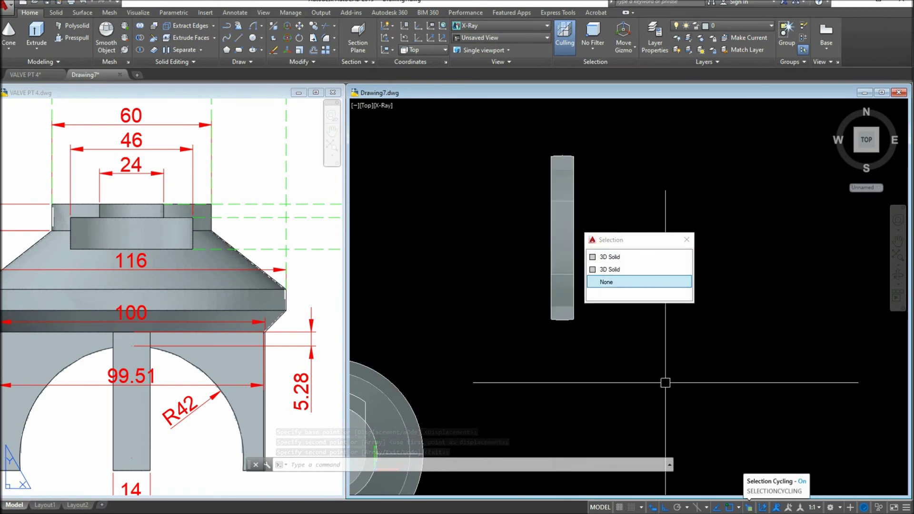
pyautogui.click(614, 256)
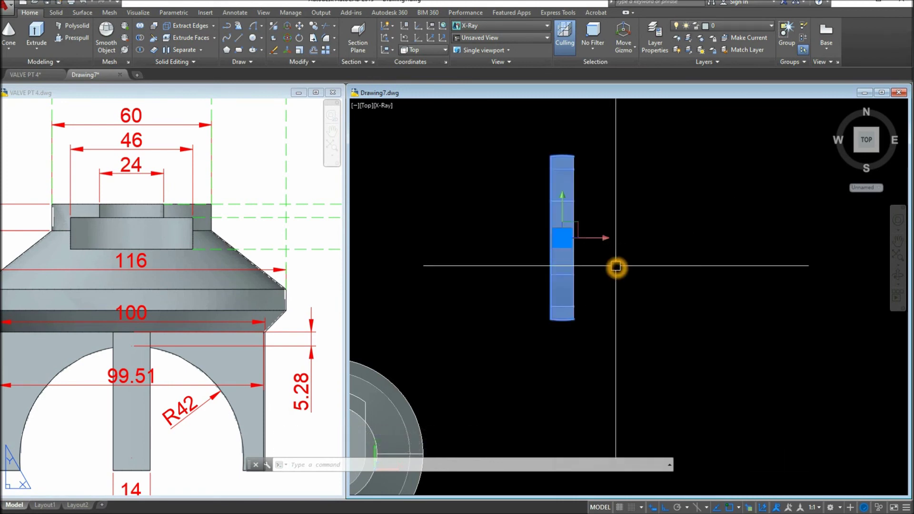
pyautogui.press('Escape')
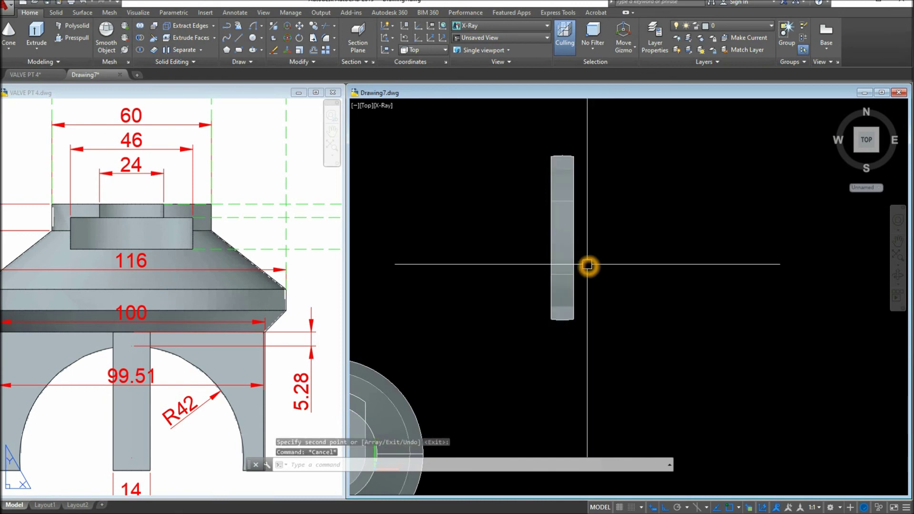
# Step: Rotate one of the two overlapping arched leg solids a quarter turn about its centre to form a cross
pyautogui.write('RO')
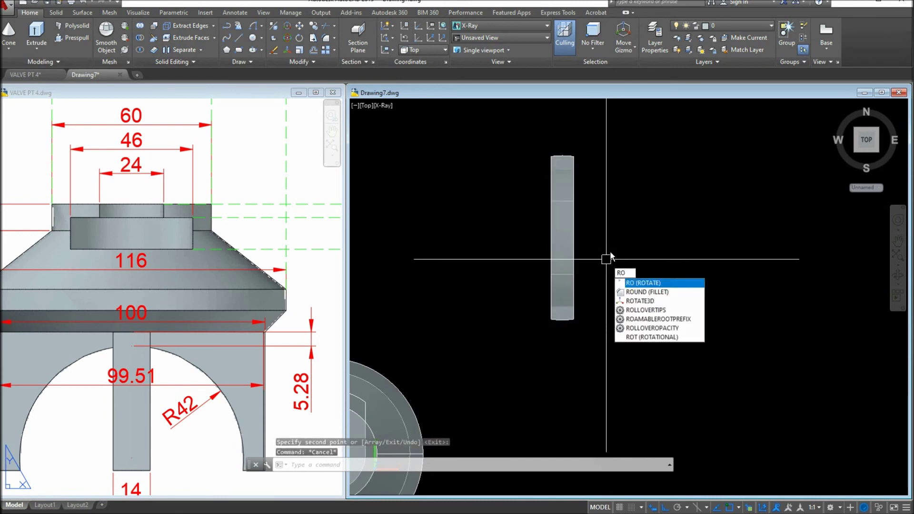
pyautogui.press('Return')
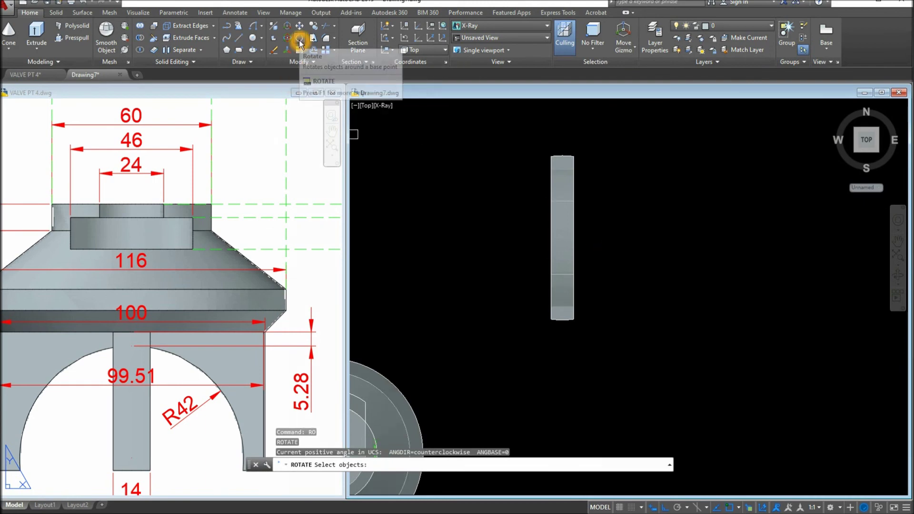
pyautogui.click(567, 226)
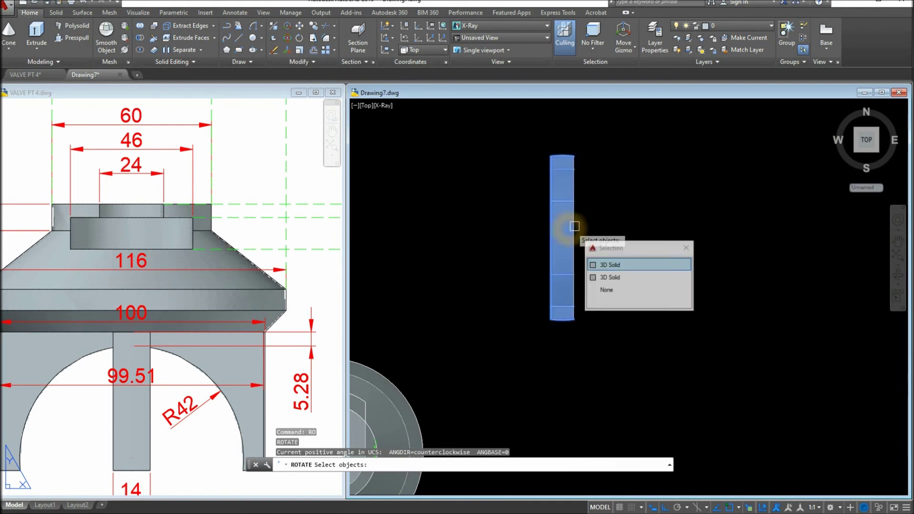
pyautogui.press('Return')
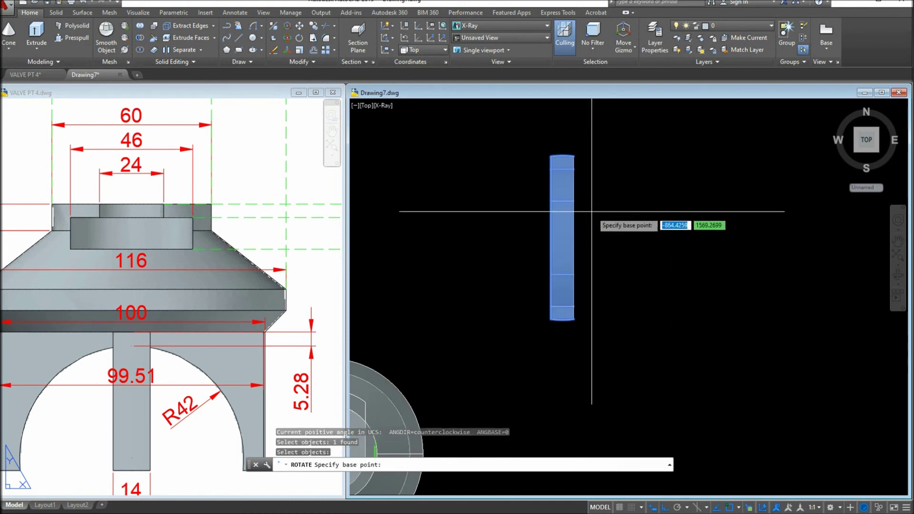
pyautogui.click(561, 234)
pyautogui.click(756, 241)
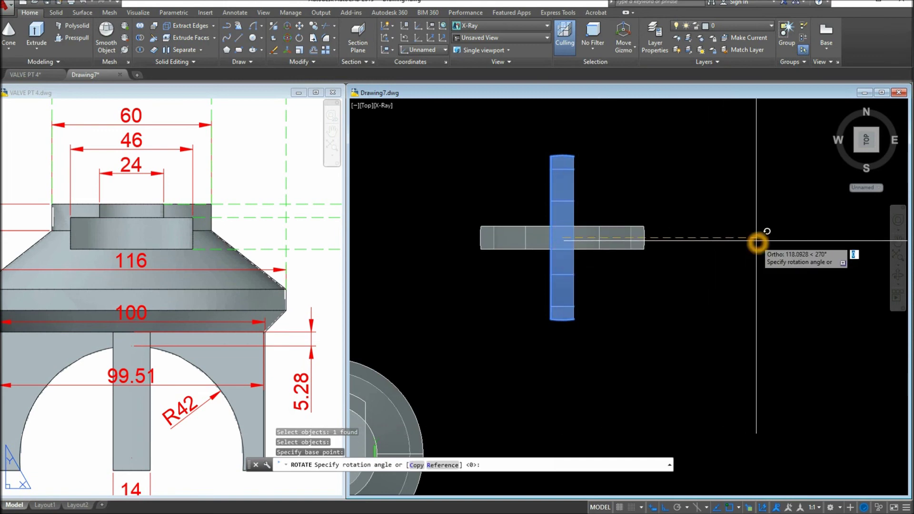
pyautogui.keyDown('shift'); pyautogui.moveTo(693, 284); pyautogui.dragTo(663, 179, button='middle'); pyautogui.keyUp('shift')
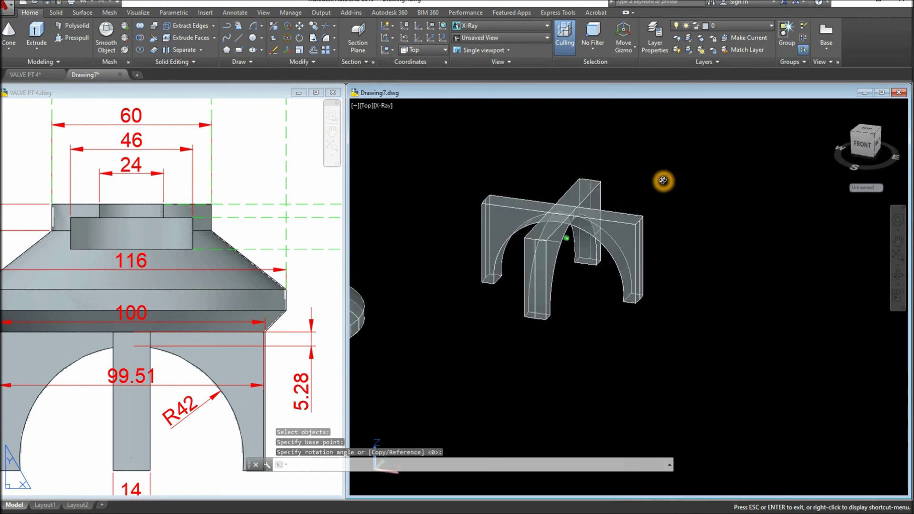
# Step: Union the crossed arched leg plates into a single solid
pyautogui.click(143, 27)
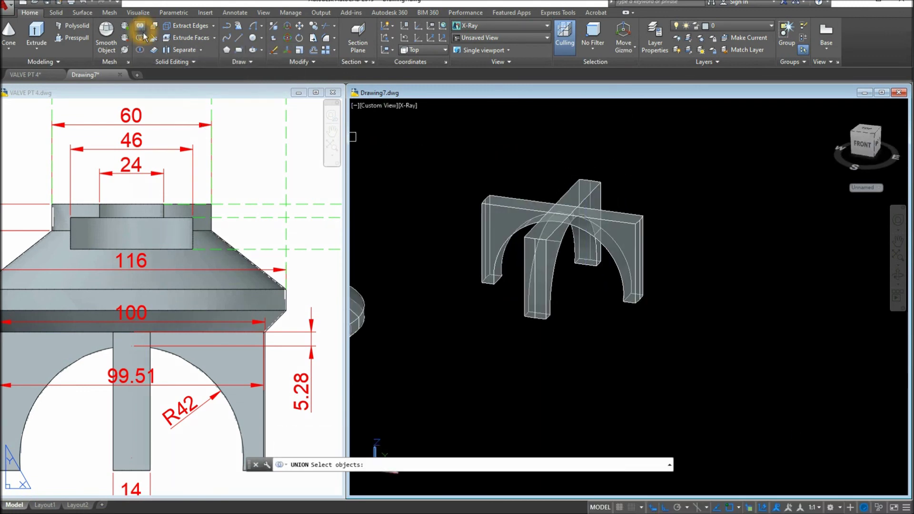
pyautogui.click(658, 330)
pyautogui.click(379, 127)
pyautogui.rightClick(466, 141)
pyautogui.click(571, 213)
pyautogui.press('Escape')
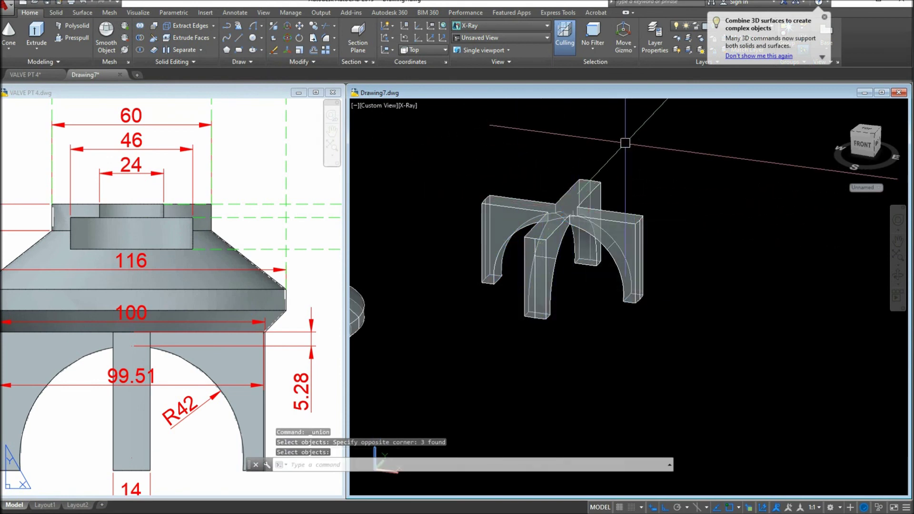
pyautogui.click(602, 178)
pyautogui.rightClick(627, 150)
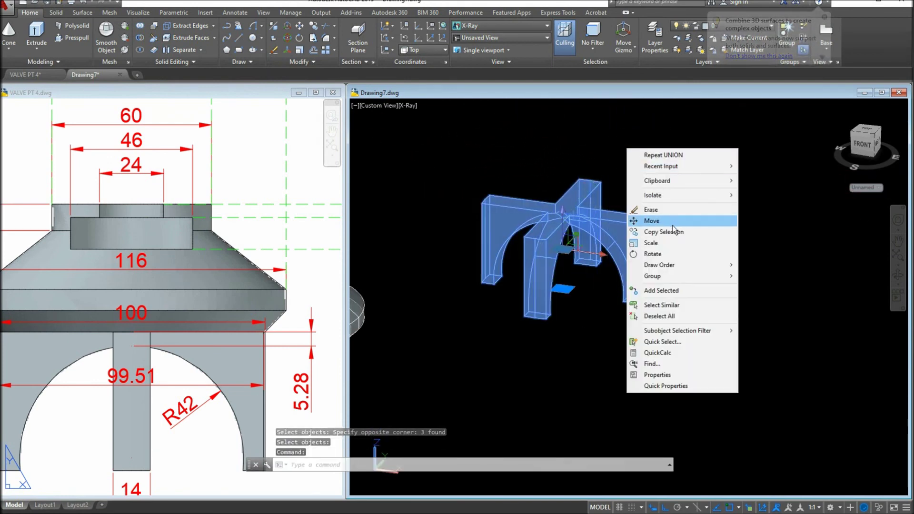
pyautogui.click(651, 220)
pyautogui.scroll(4, 650, 209)
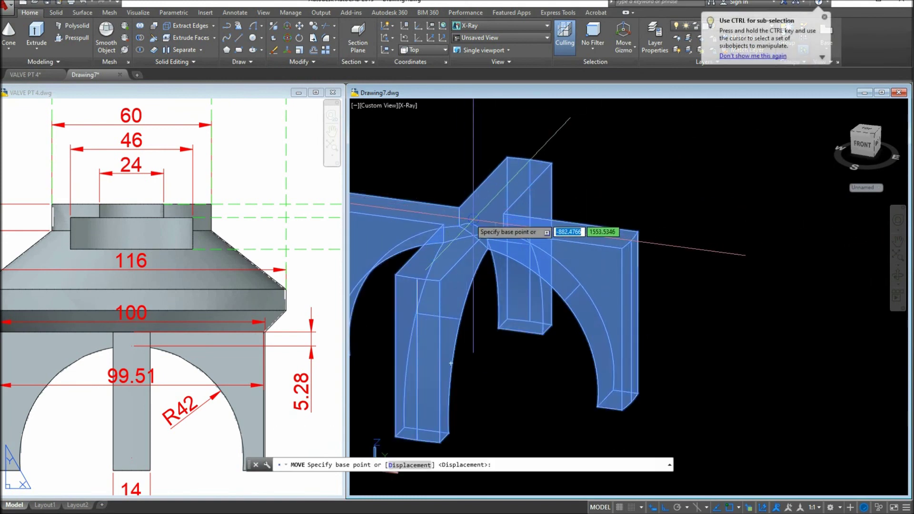
pyautogui.press('Escape')
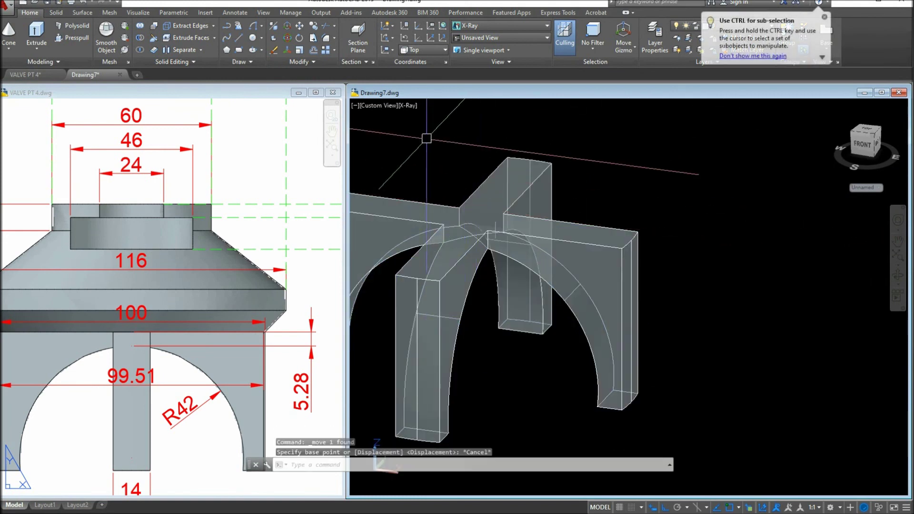
# Step: Show the model in the Conceptual visual style and move the leg solid by its top centre to the centre of the valve body's underside
pyautogui.click(408, 107)
pyautogui.click(446, 142)
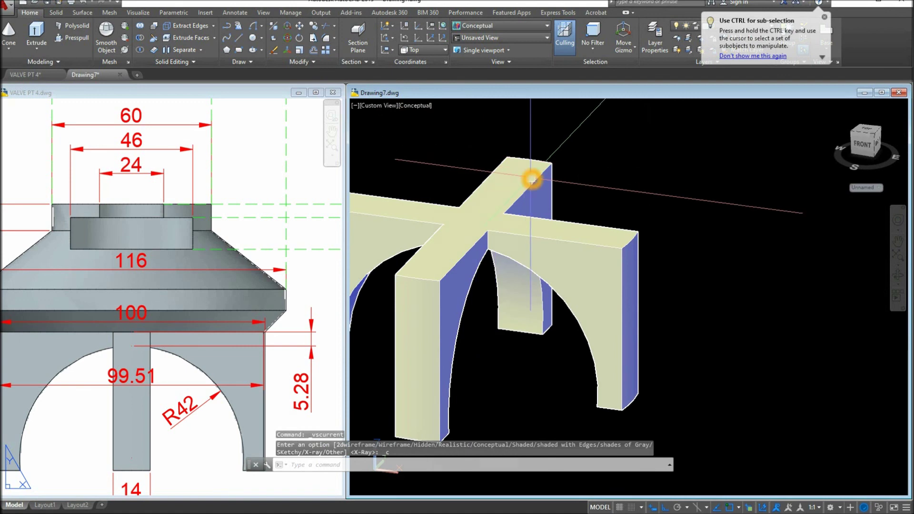
pyautogui.click(531, 178)
pyautogui.rightClick(593, 134)
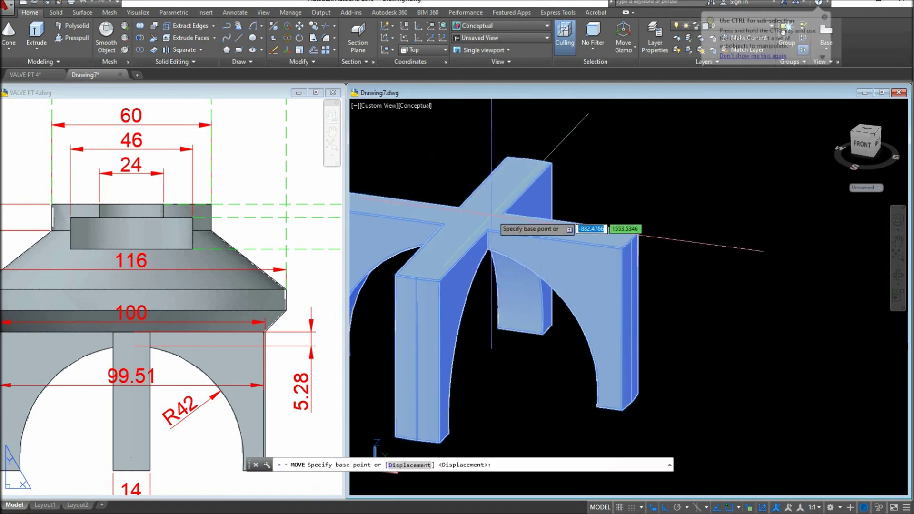
pyautogui.click(475, 218)
pyautogui.scroll(-5, 556, 223)
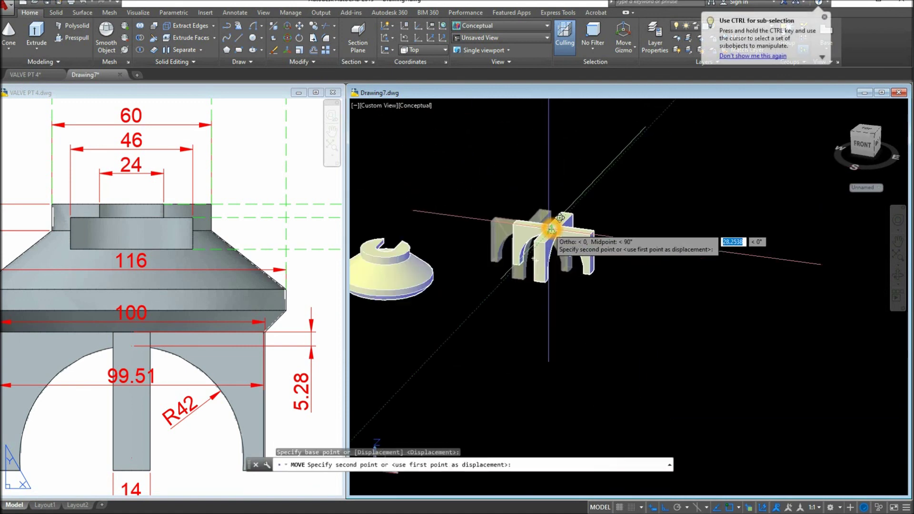
pyautogui.keyDown('shift'); pyautogui.moveTo(550, 229); pyautogui.dragTo(542, 161, button='middle'); pyautogui.keyUp('shift')
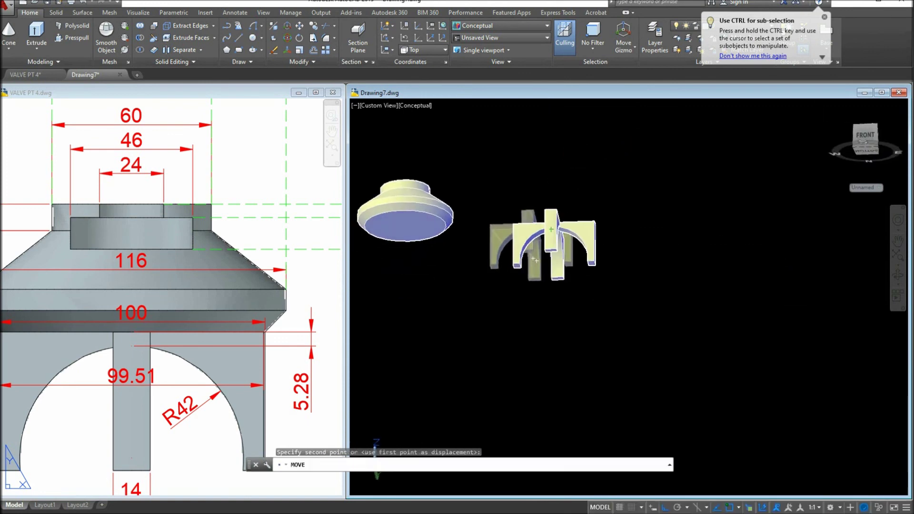
pyautogui.moveTo(388, 276); pyautogui.dragTo(525, 325, button='middle')
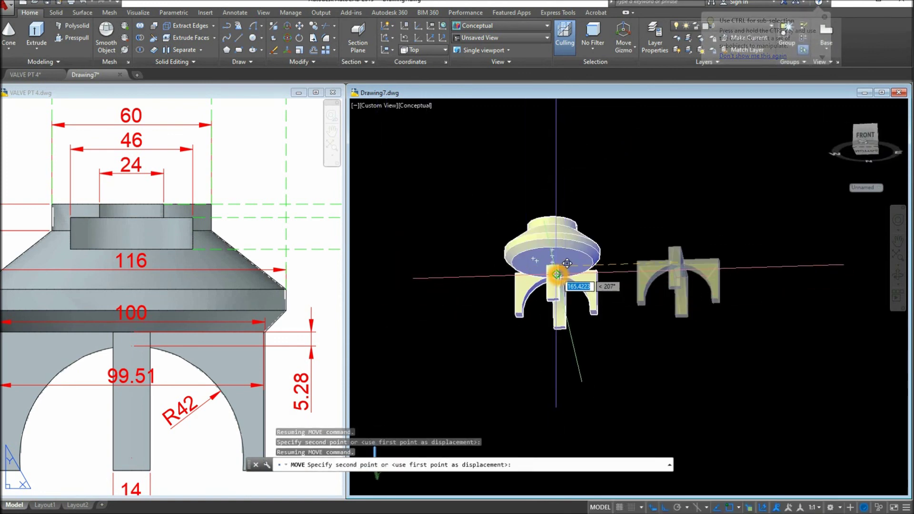
pyautogui.click(563, 252)
pyautogui.click(623, 297)
# Step: Erase the leftover object beside the assembled valve where the legs were built
pyautogui.keyDown('shift'); pyautogui.moveTo(623, 297); pyautogui.dragTo(581, 340, button='middle'); pyautogui.keyUp('shift')
pyautogui.click(716, 272)
pyautogui.click(649, 209)
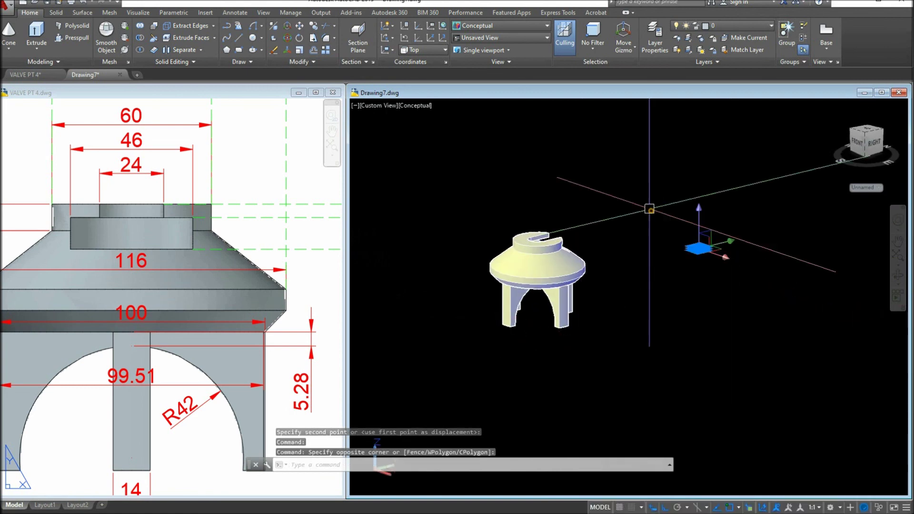
pyautogui.press('Delete')
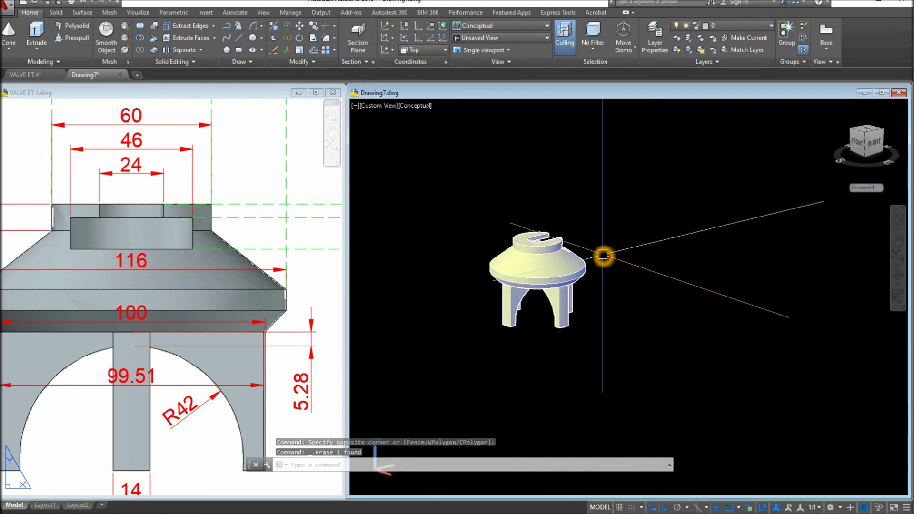
# Step: Union the valve body and the four-legged base into one solid
pyautogui.click(143, 30)
pyautogui.click(569, 299)
pyautogui.click(625, 302)
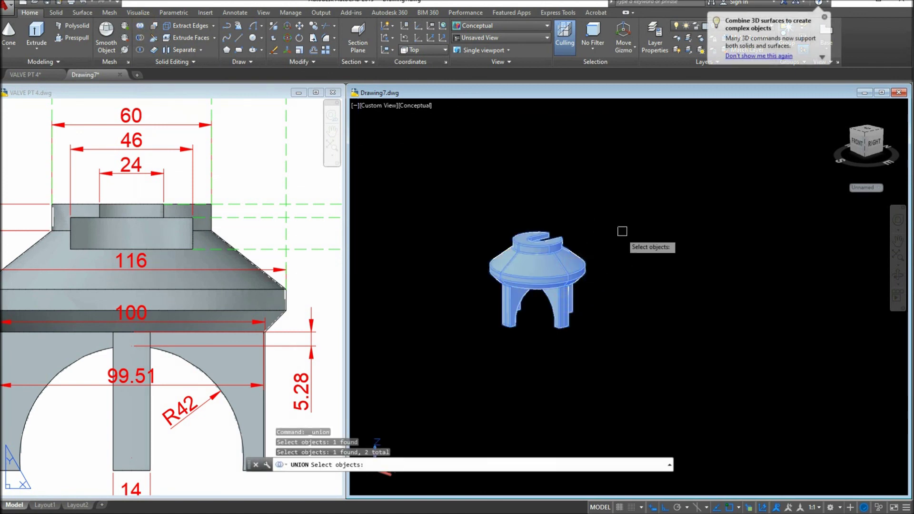
pyautogui.press('Return')
# Step: Examine the united valve solid from below, in the Front view and from above against the reference drawing
pyautogui.keyDown('shift'); pyautogui.moveTo(640, 248); pyautogui.dragTo(481, 234, button='middle'); pyautogui.keyUp('shift')
pyautogui.keyDown('shift'); pyautogui.moveTo(693, 254); pyautogui.dragTo(707, 226, button='middle'); pyautogui.keyUp('shift')
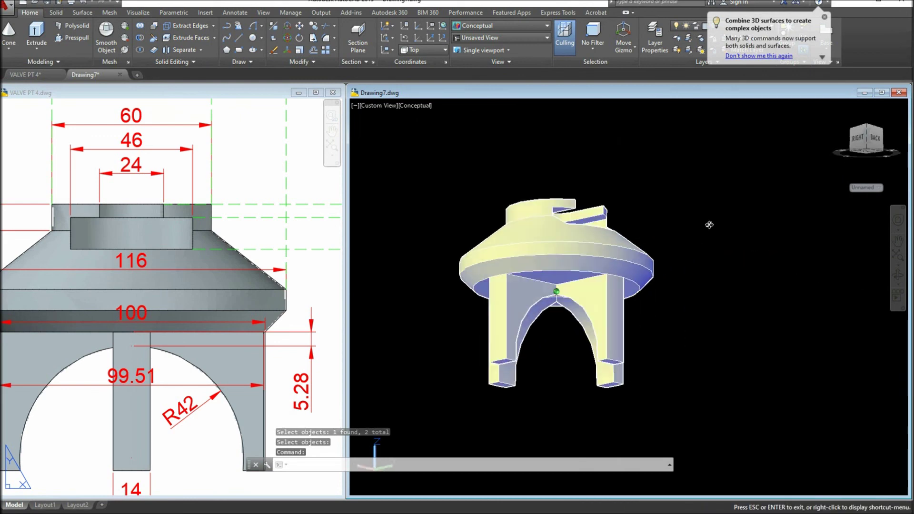
pyautogui.scroll(3, 707, 227)
pyautogui.click(378, 105)
pyautogui.click(418, 179)
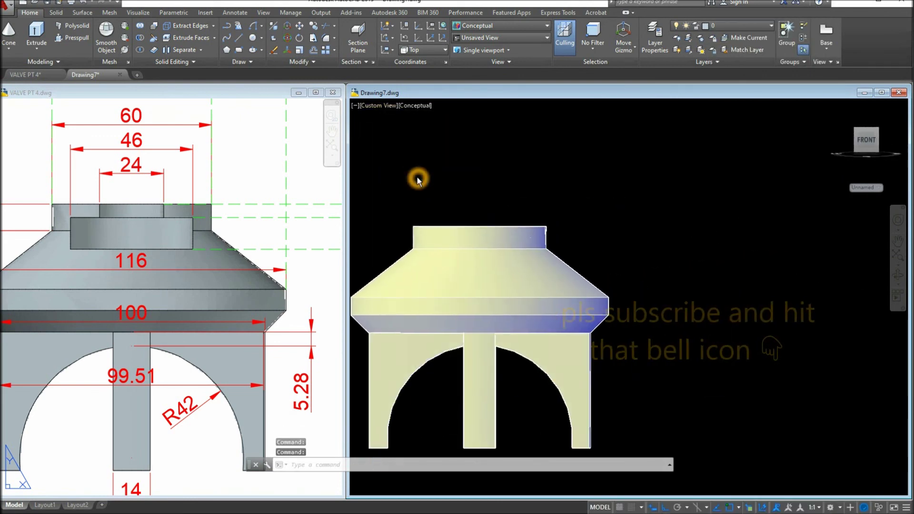
pyautogui.keyDown('shift'); pyautogui.moveTo(548, 230); pyautogui.dragTo(355, 180, button='middle'); pyautogui.keyUp('shift')
# Step: Set the visual style to Realistic and fit the finished valve to the viewport at an angled view
pyautogui.click(417, 105)
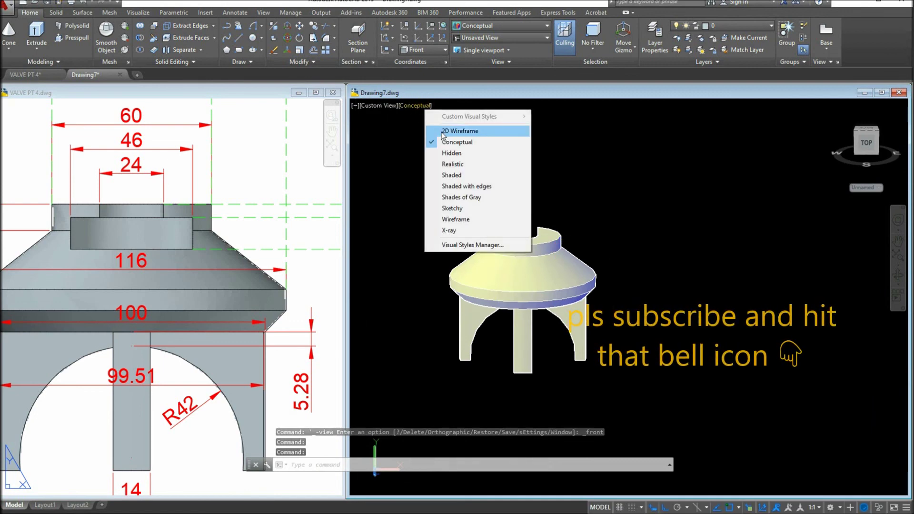
pyautogui.click(453, 163)
pyautogui.keyDown('shift'); pyautogui.moveTo(536, 170); pyautogui.dragTo(870, 224, button='middle'); pyautogui.keyUp('shift')
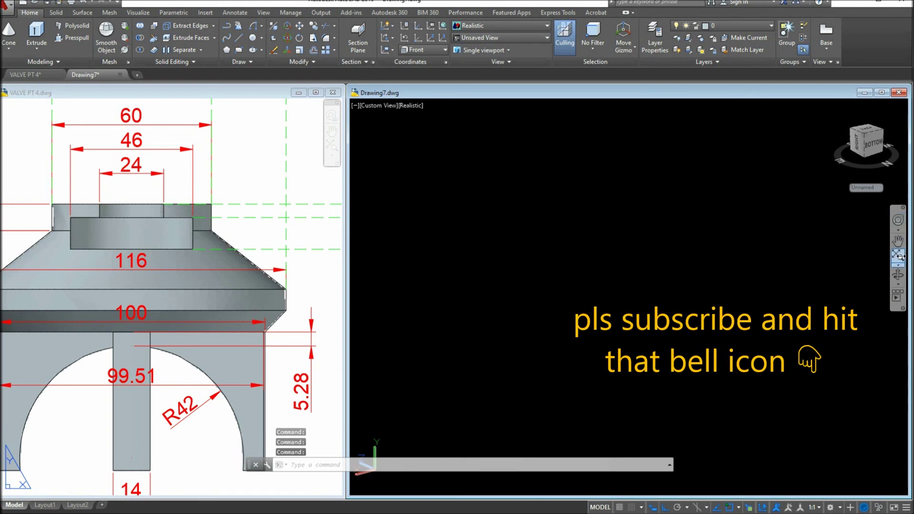
pyautogui.middleClick(550, 256)
pyautogui.middleClick(551, 257)
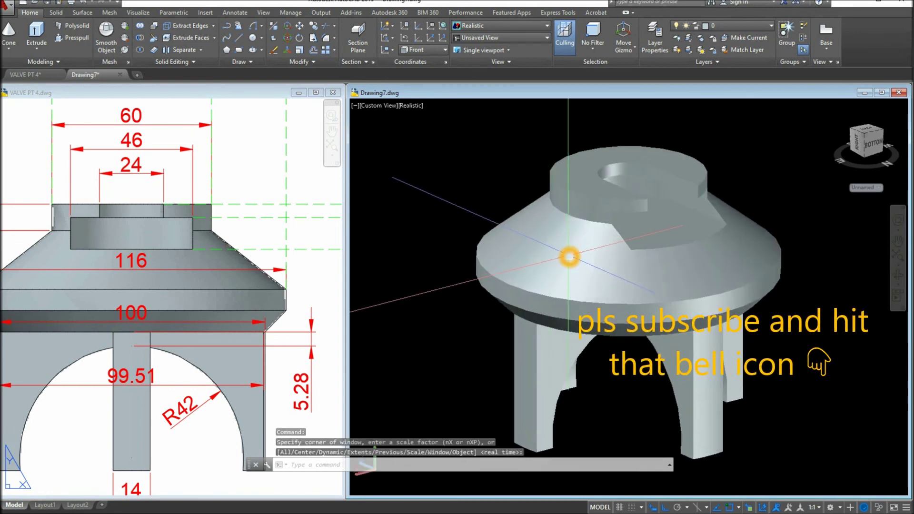